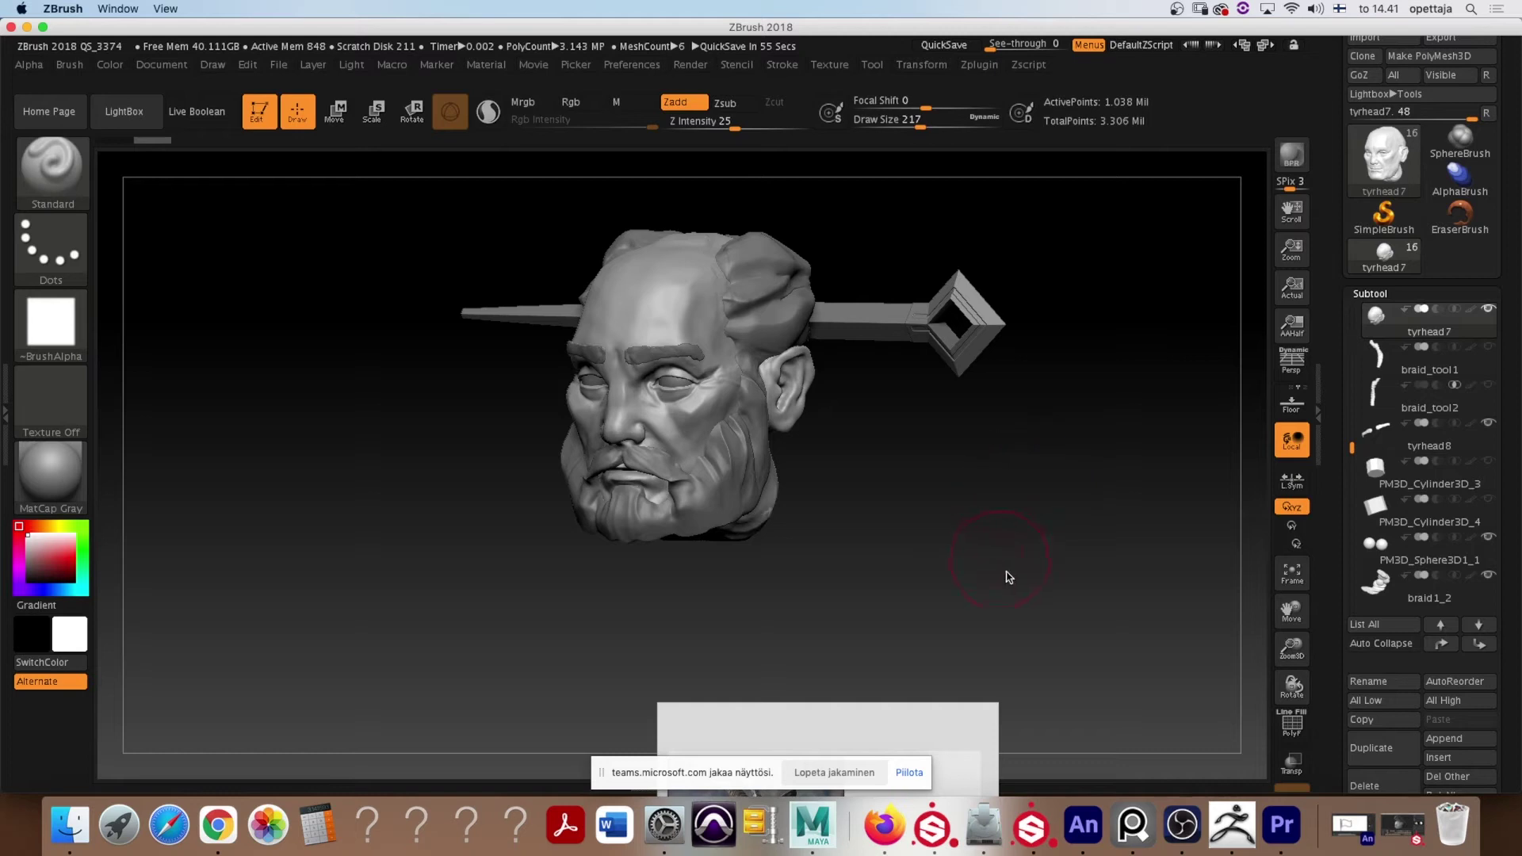
Load the ClayBuildup brush at draw size 351 and orbit the head to a left profile
mouse_move(1008, 578)
left_mouse_down()
mouse_move(1023, 415)
mouse_move(1026, 429)
mouse_move(986, 421)
mouse_move(1003, 401)
mouse_move(1047, 414)
mouse_move(1061, 425)
mouse_move(1047, 455)
left_mouse_up()
key("b")
key("c")
key("b")
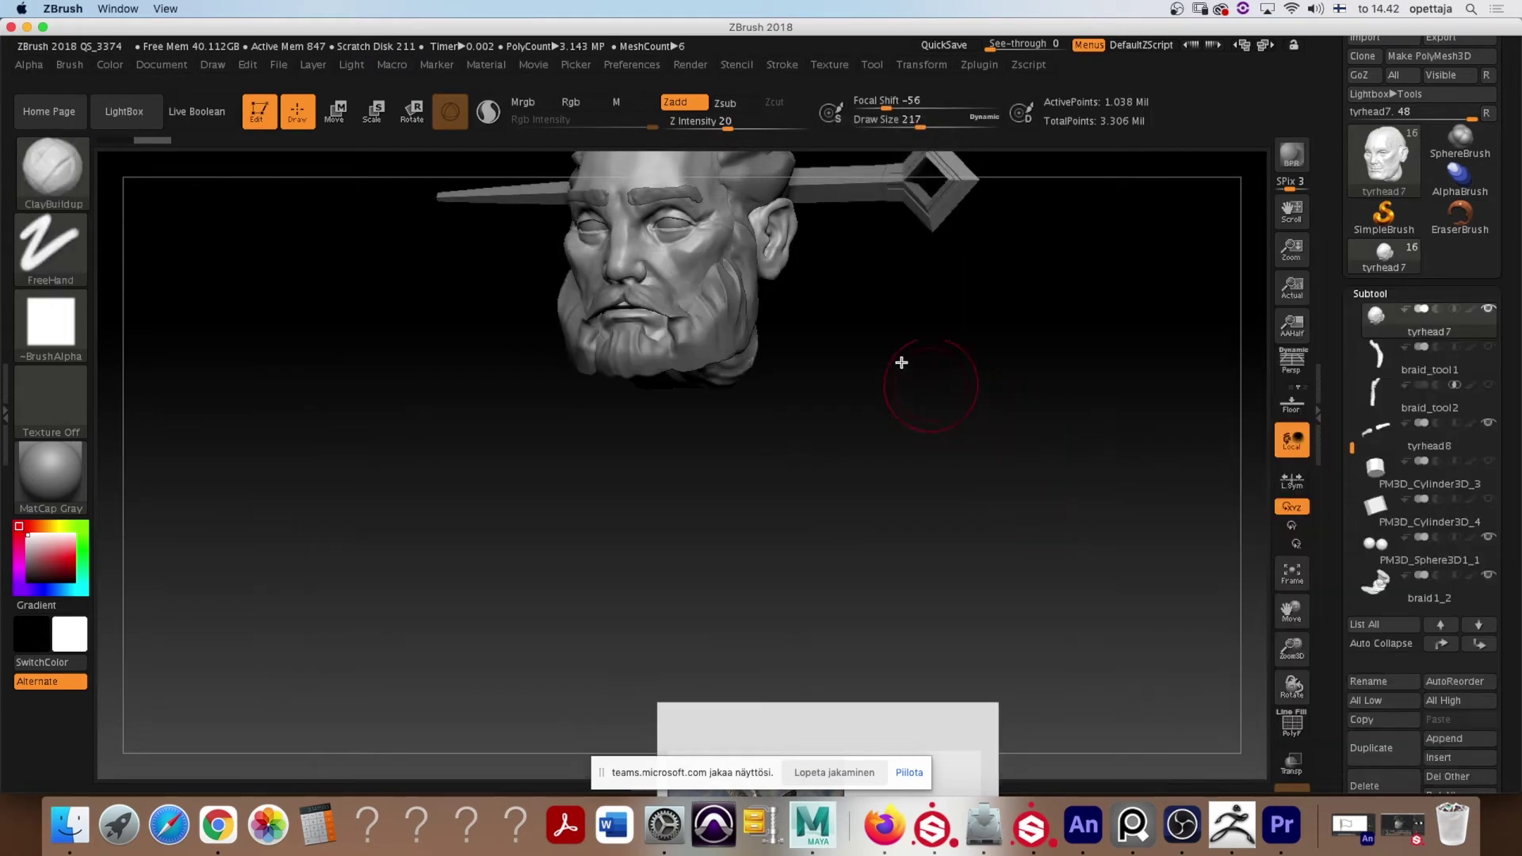
key("s")
mouse_move(877, 373)
left_mouse_down()
mouse_move(890, 390)
mouse_move(869, 392)
mouse_move(945, 415)
left_mouse_up()
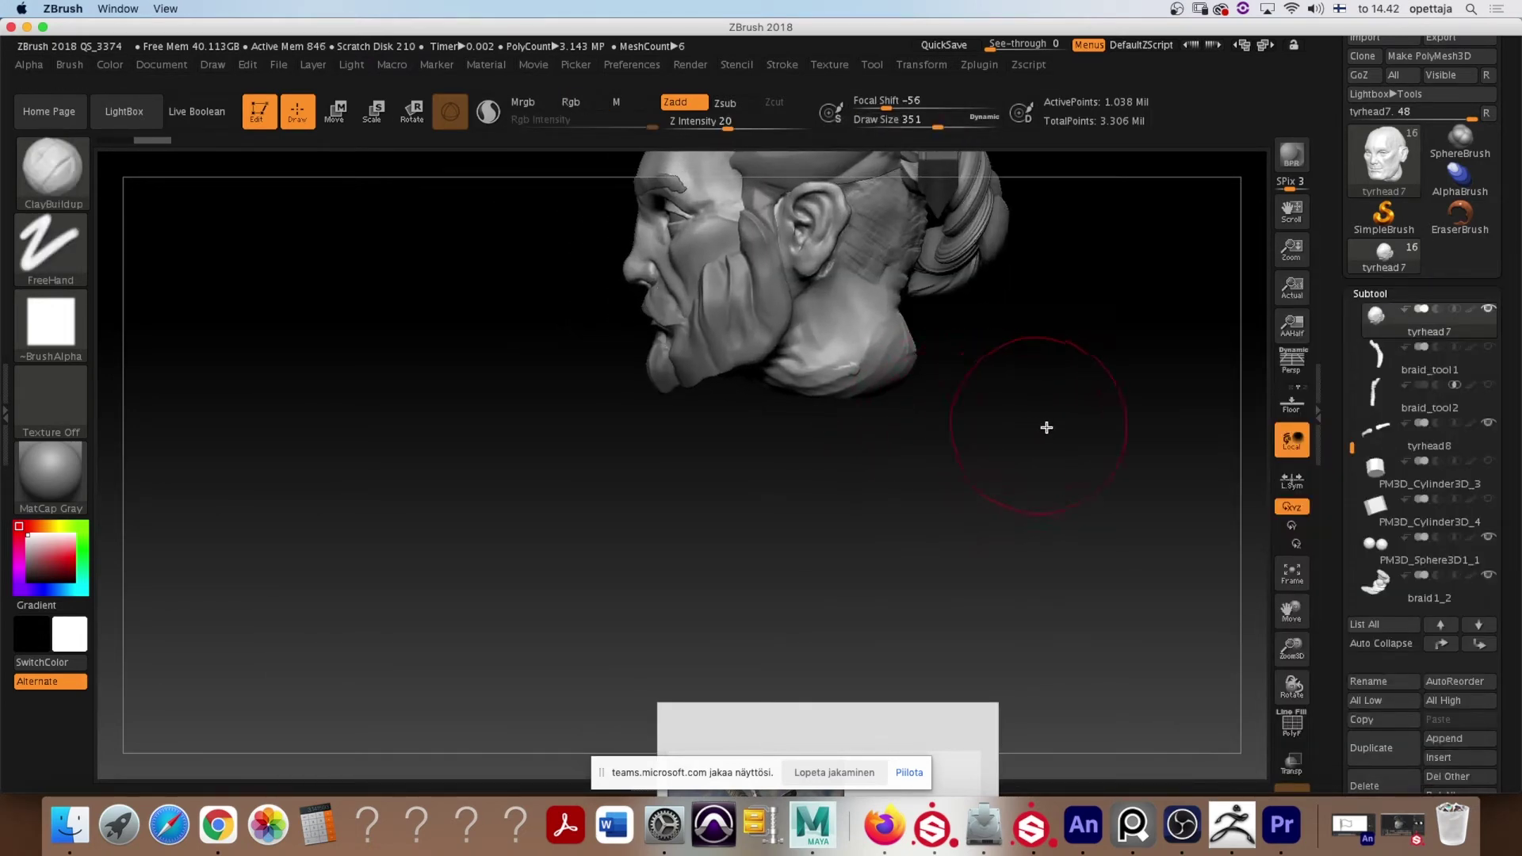
mouse_move(1046, 428)
left_mouse_down()
mouse_move(1068, 520)
mouse_move(1047, 527)
mouse_move(1100, 527)
left_mouse_up()
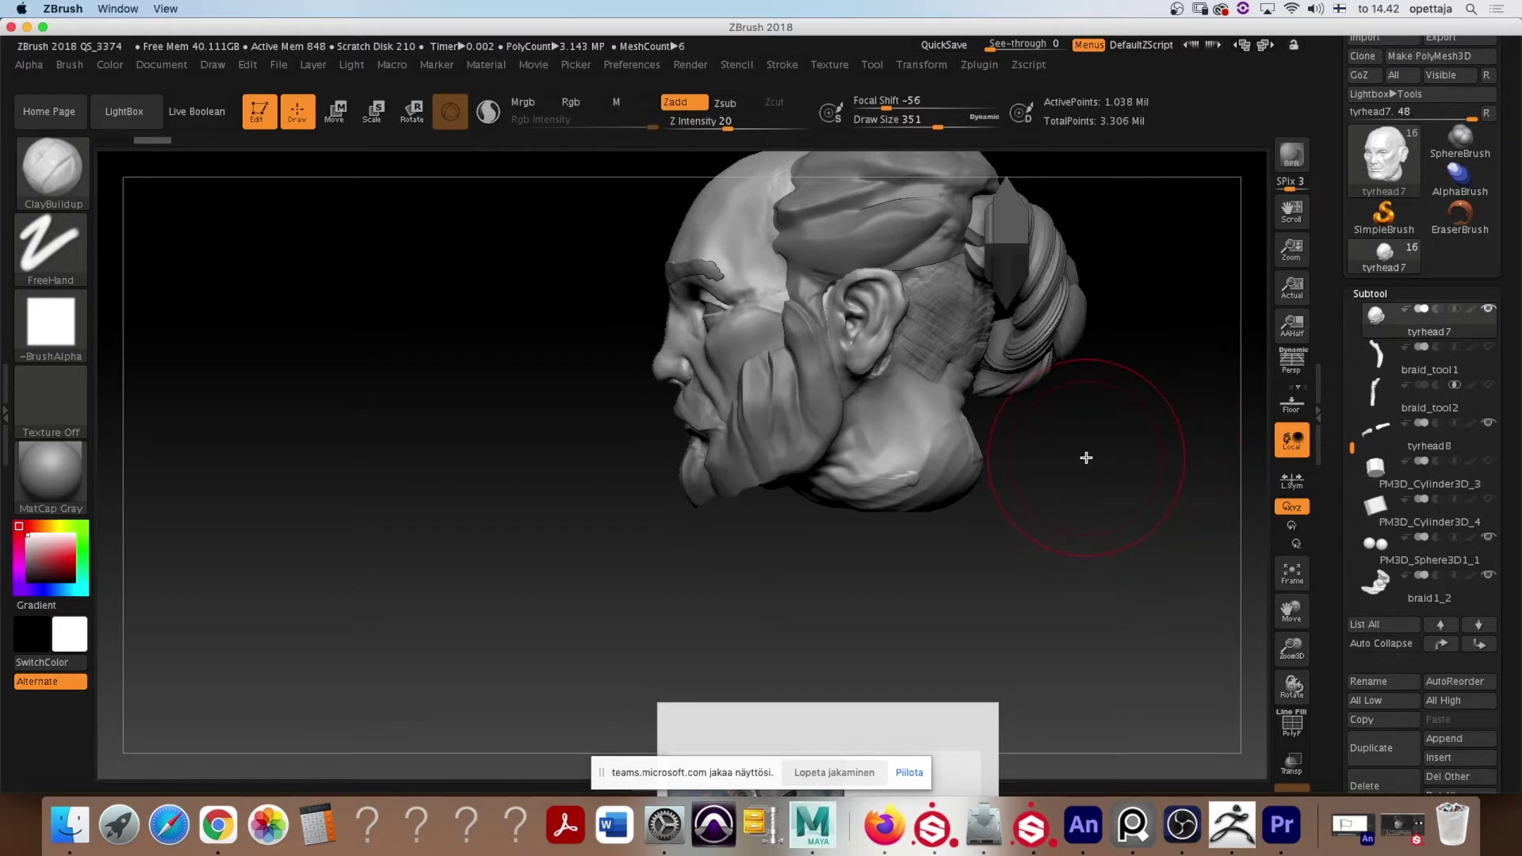
mouse_move(1068, 442)
left_mouse_down()
mouse_move(1097, 461)
mouse_move(1037, 354)
mouse_move(1091, 397)
left_mouse_up()
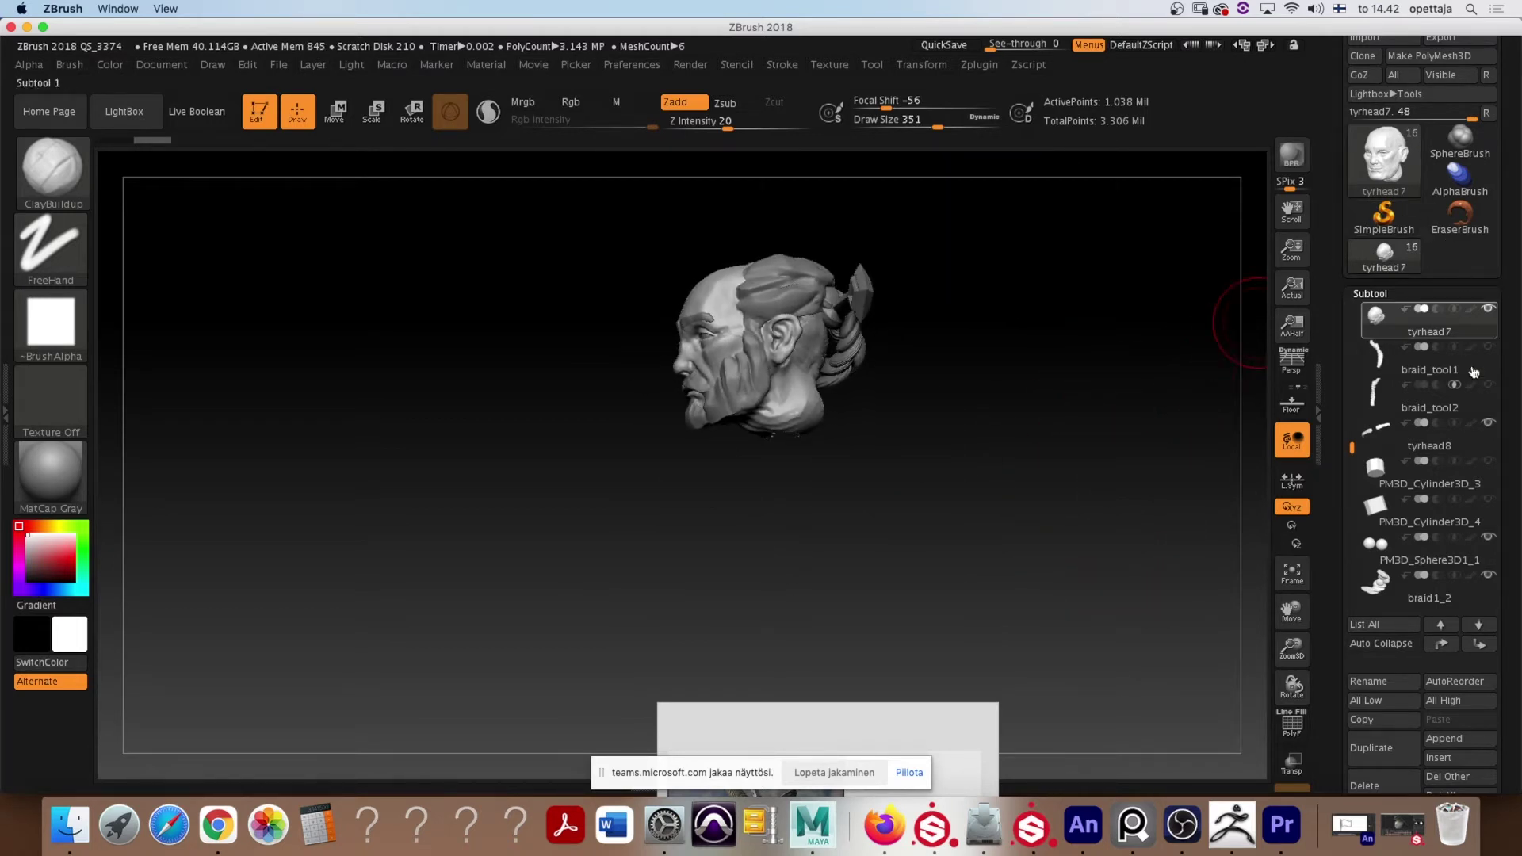
Insert a Cylinder3D subtool, move it below the head, and frame the view
left_click(1448, 762)
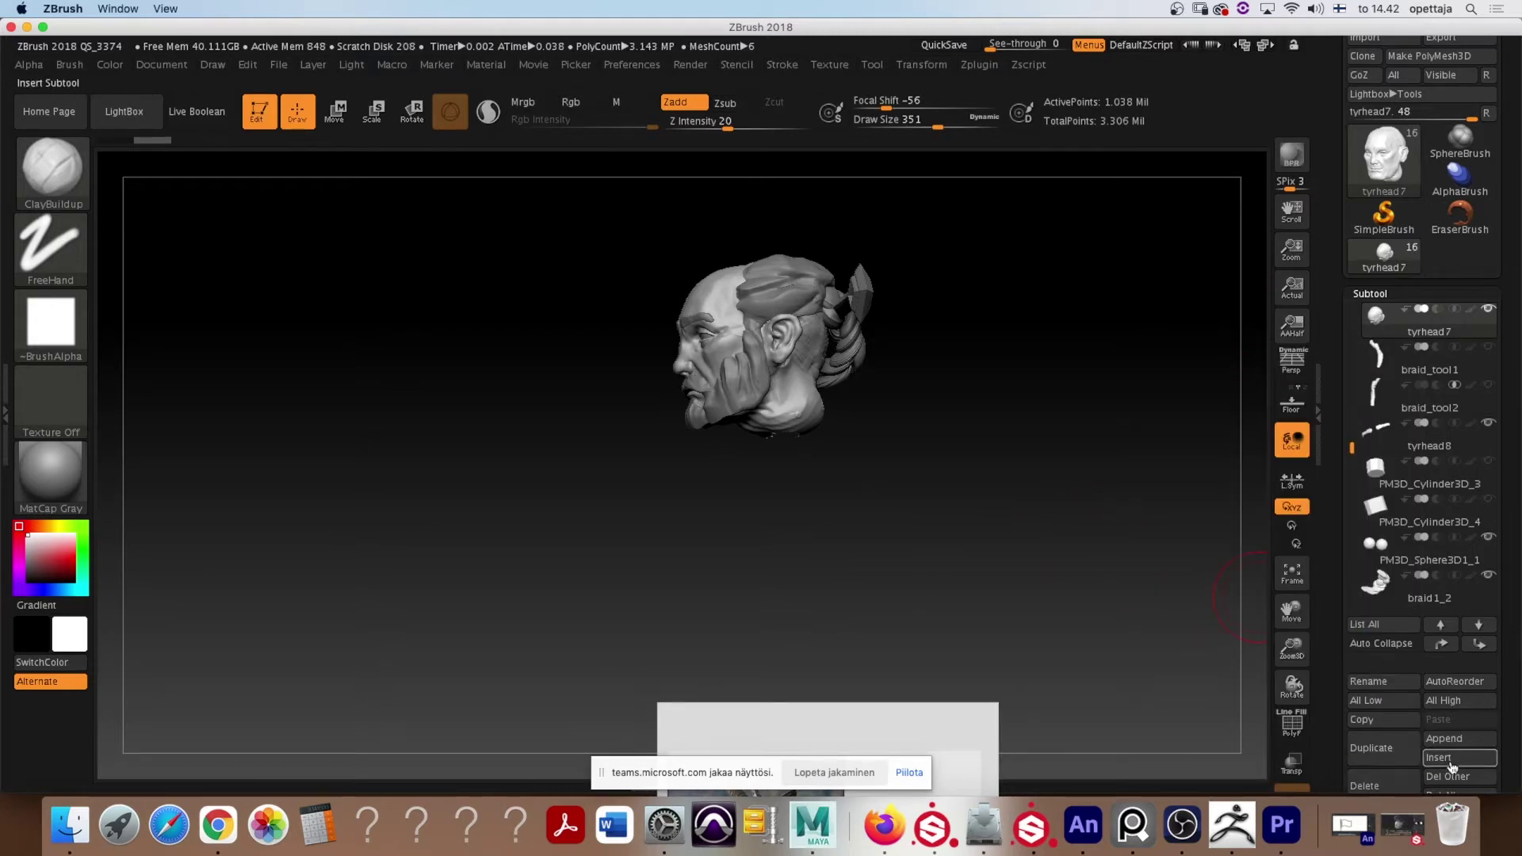
left_click(1451, 763)
left_click(1063, 456)
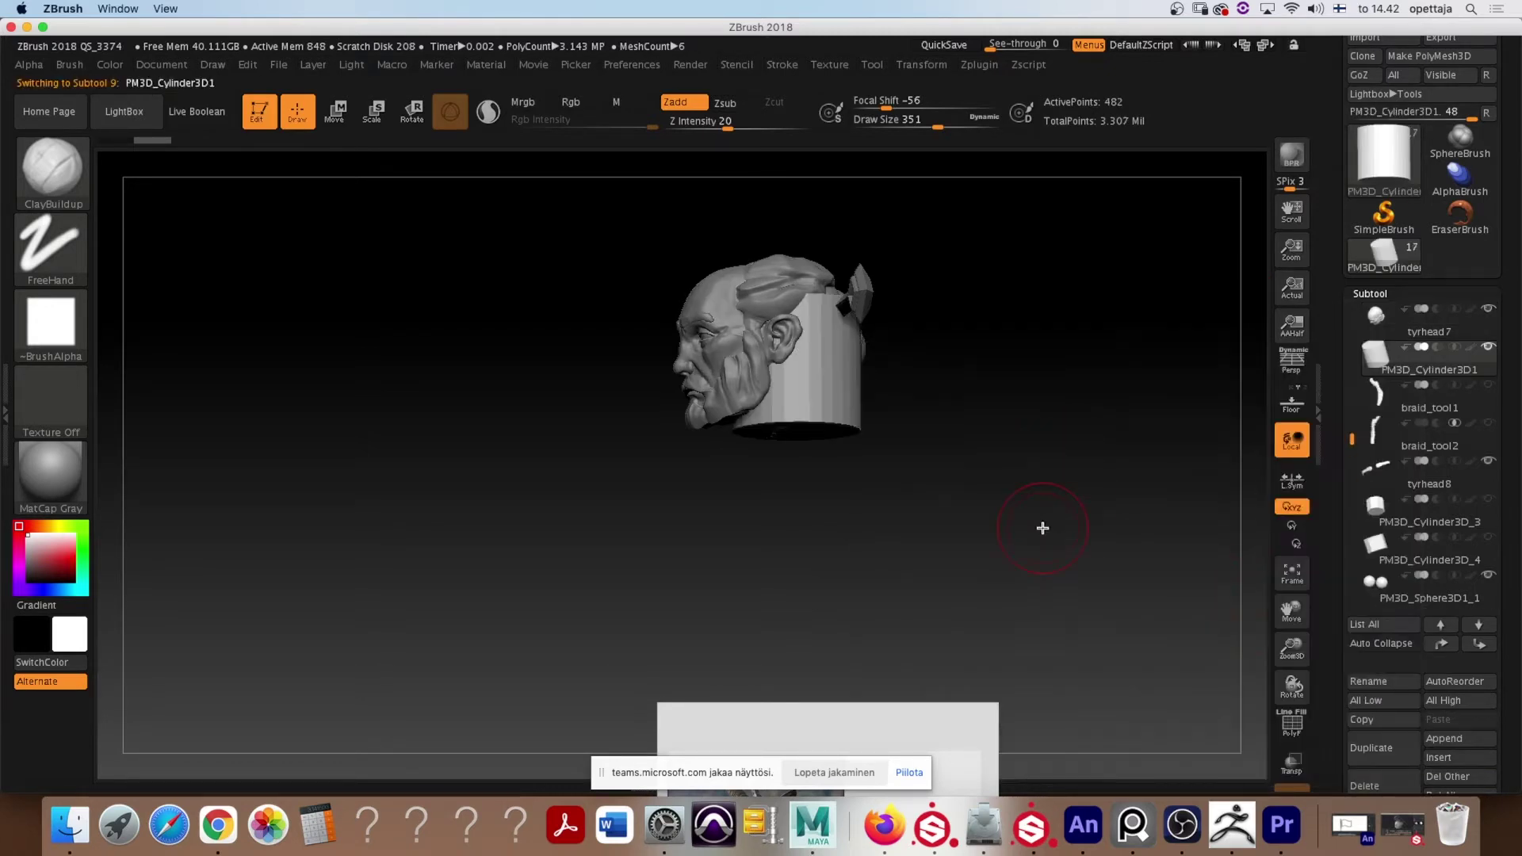
key("w")
left_click_drag(797, 278, 803, 372)
key("f")
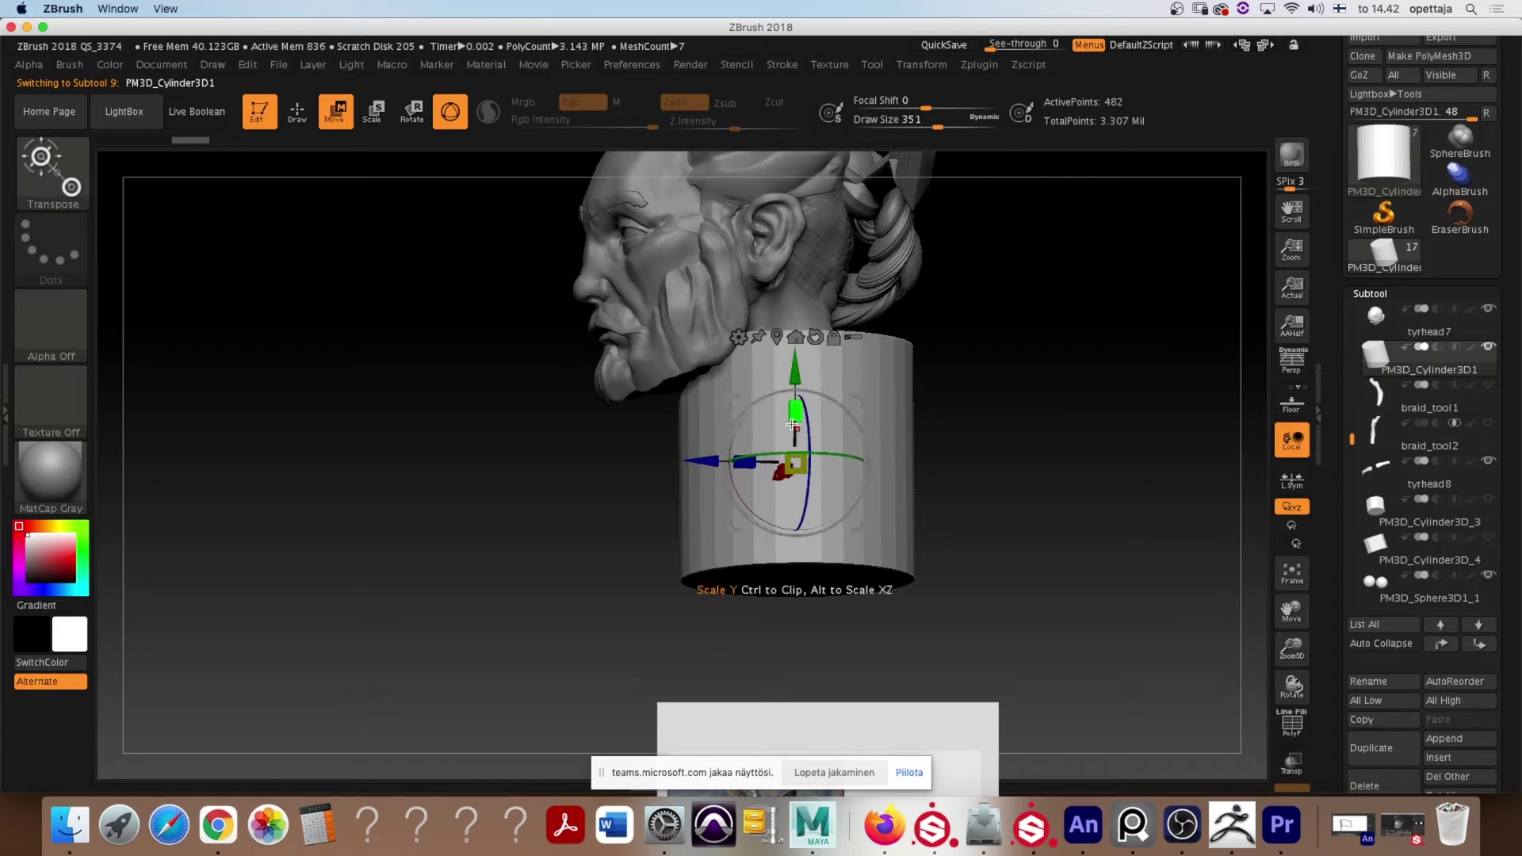
Stretch the cylinder taller, shrink it uniformly, and tilt it up under the jaw
left_click_drag(796, 411, 792, 540)
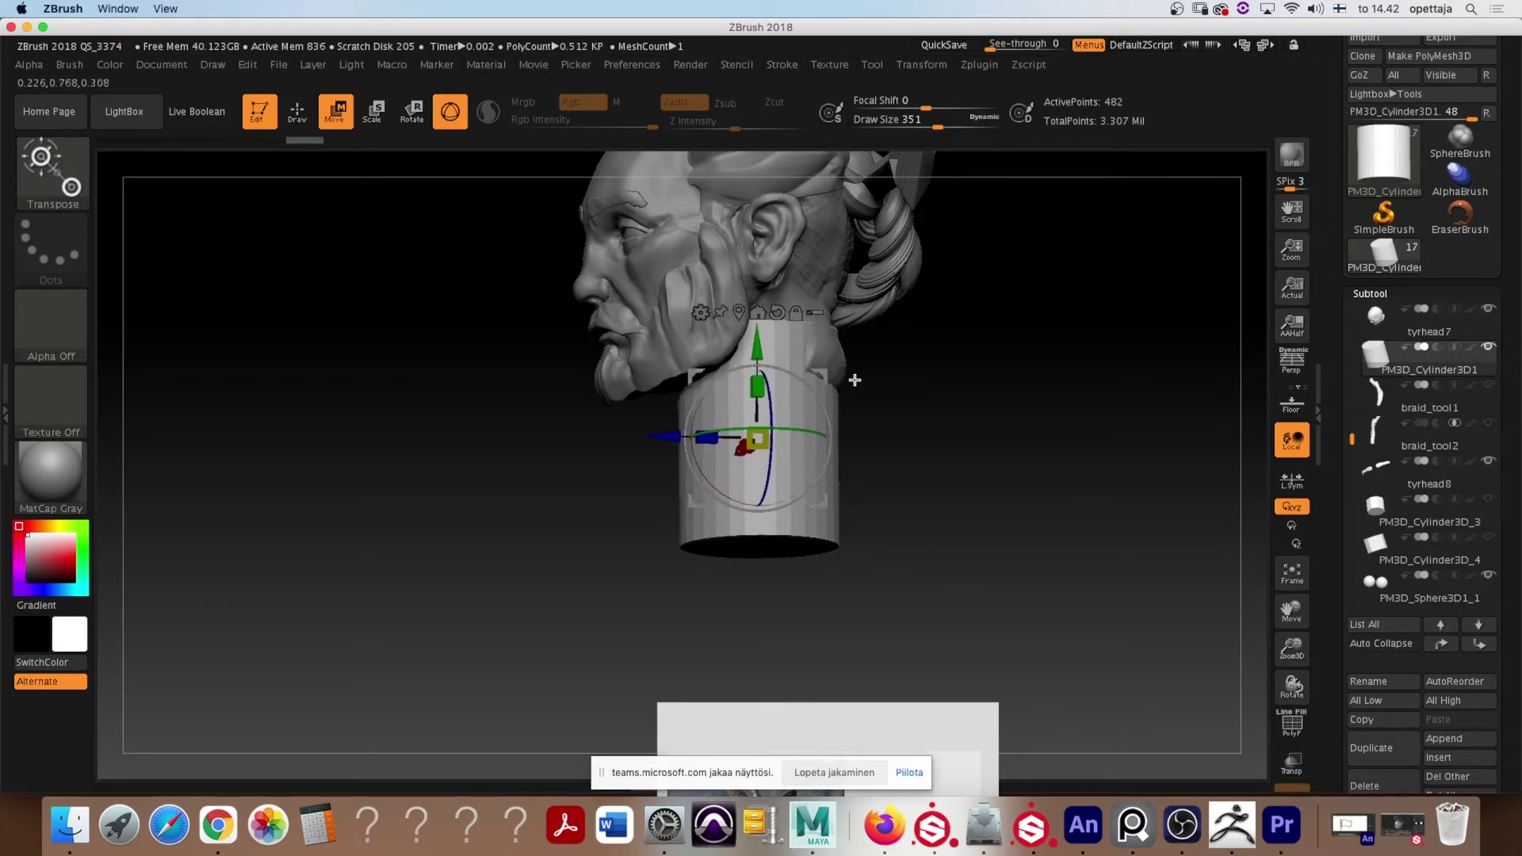
mouse_move(863, 399)
left_mouse_down()
mouse_move(975, 436)
mouse_move(979, 451)
mouse_move(955, 453)
left_mouse_up()
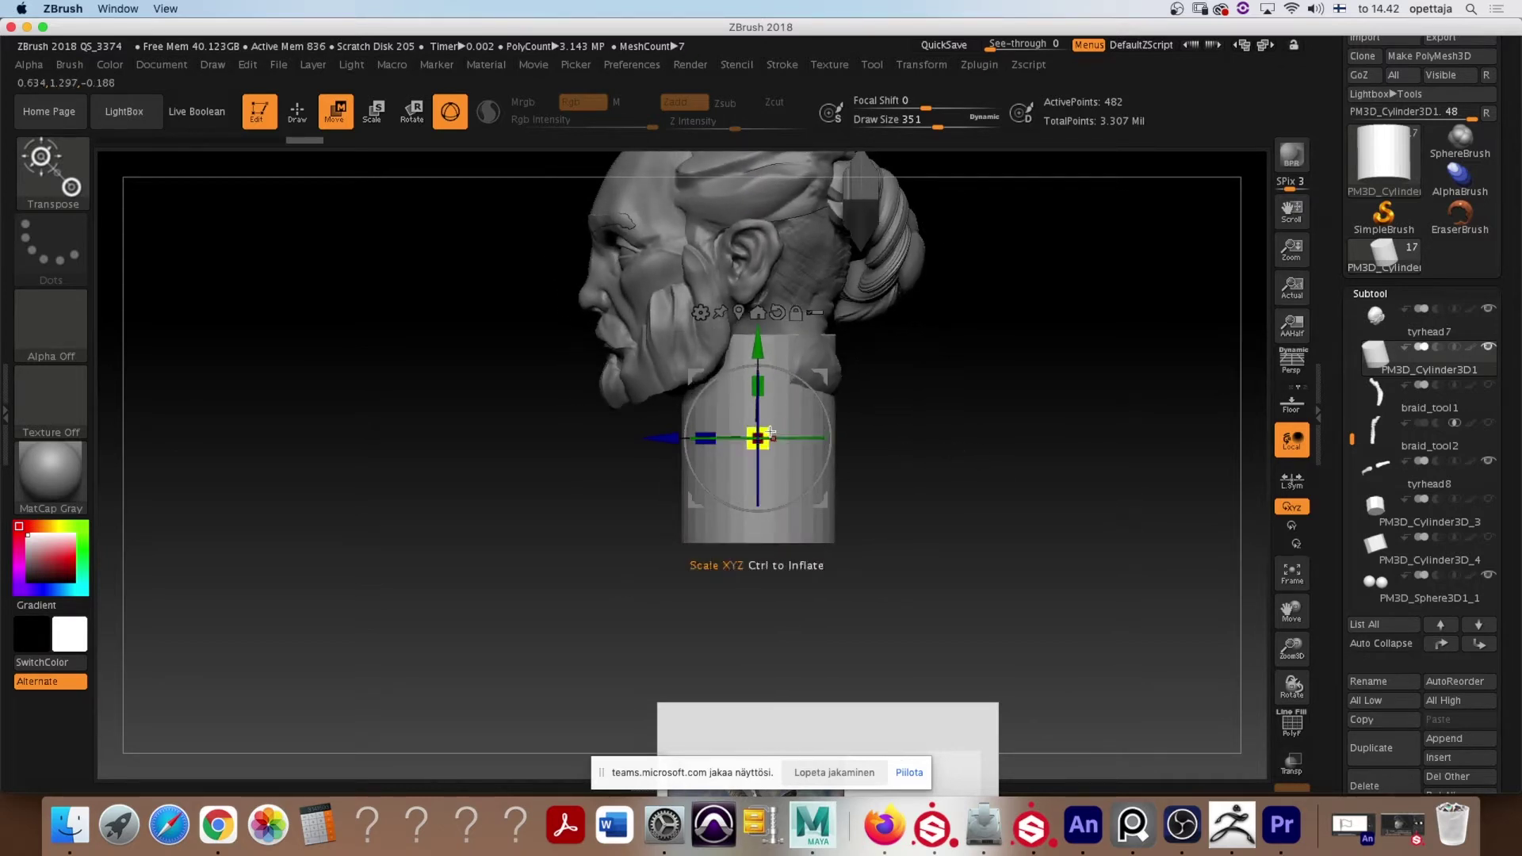
left_click_drag(770, 432, 766, 436)
left_click_drag(956, 468, 1035, 464)
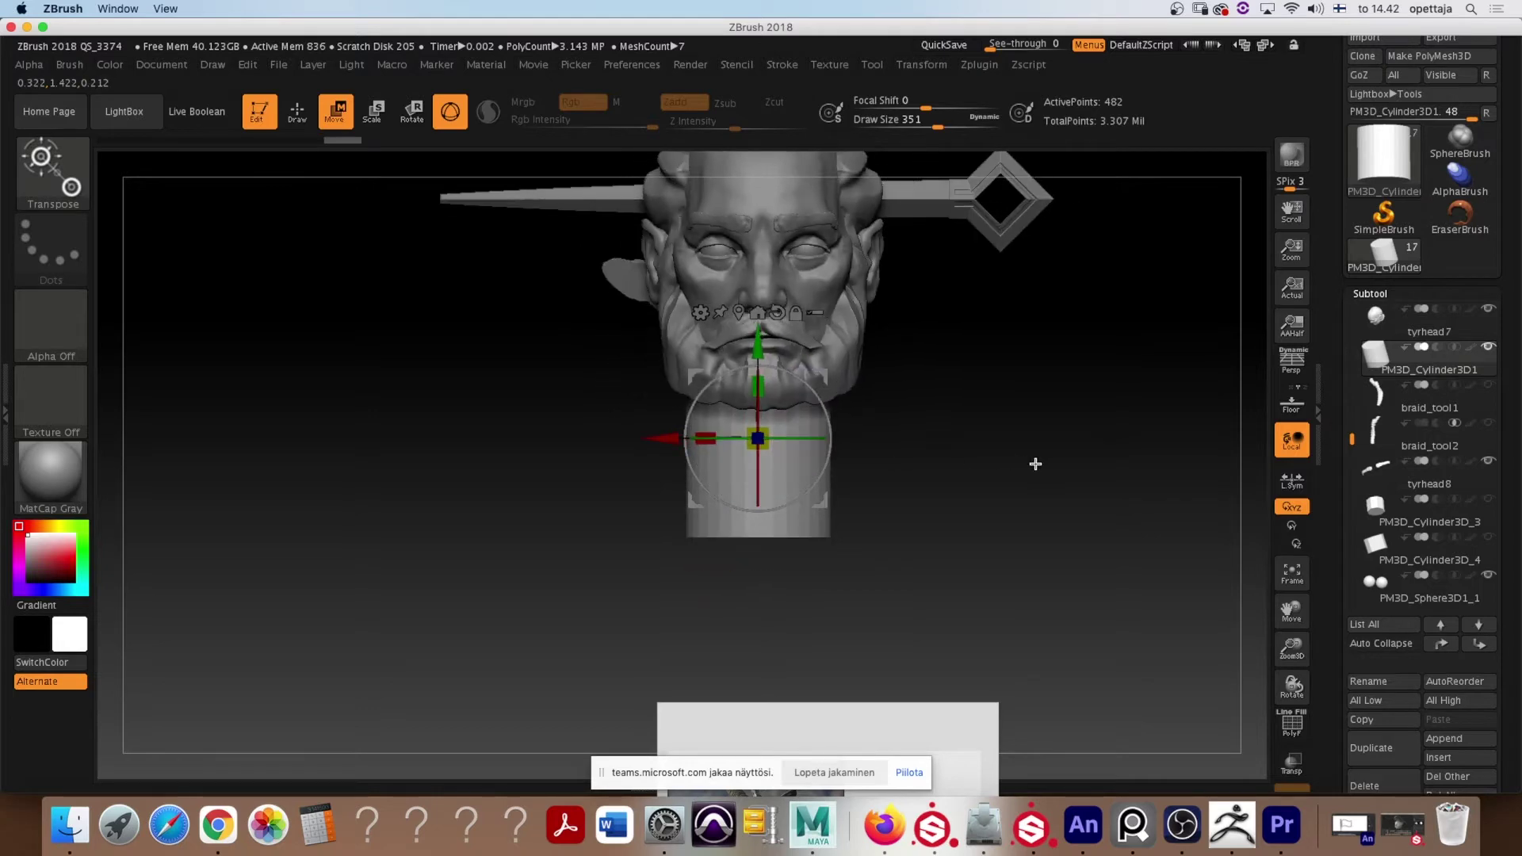
mouse_move(936, 448)
left_mouse_down()
mouse_move(959, 462)
mouse_move(908, 460)
mouse_move(928, 457)
left_mouse_up()
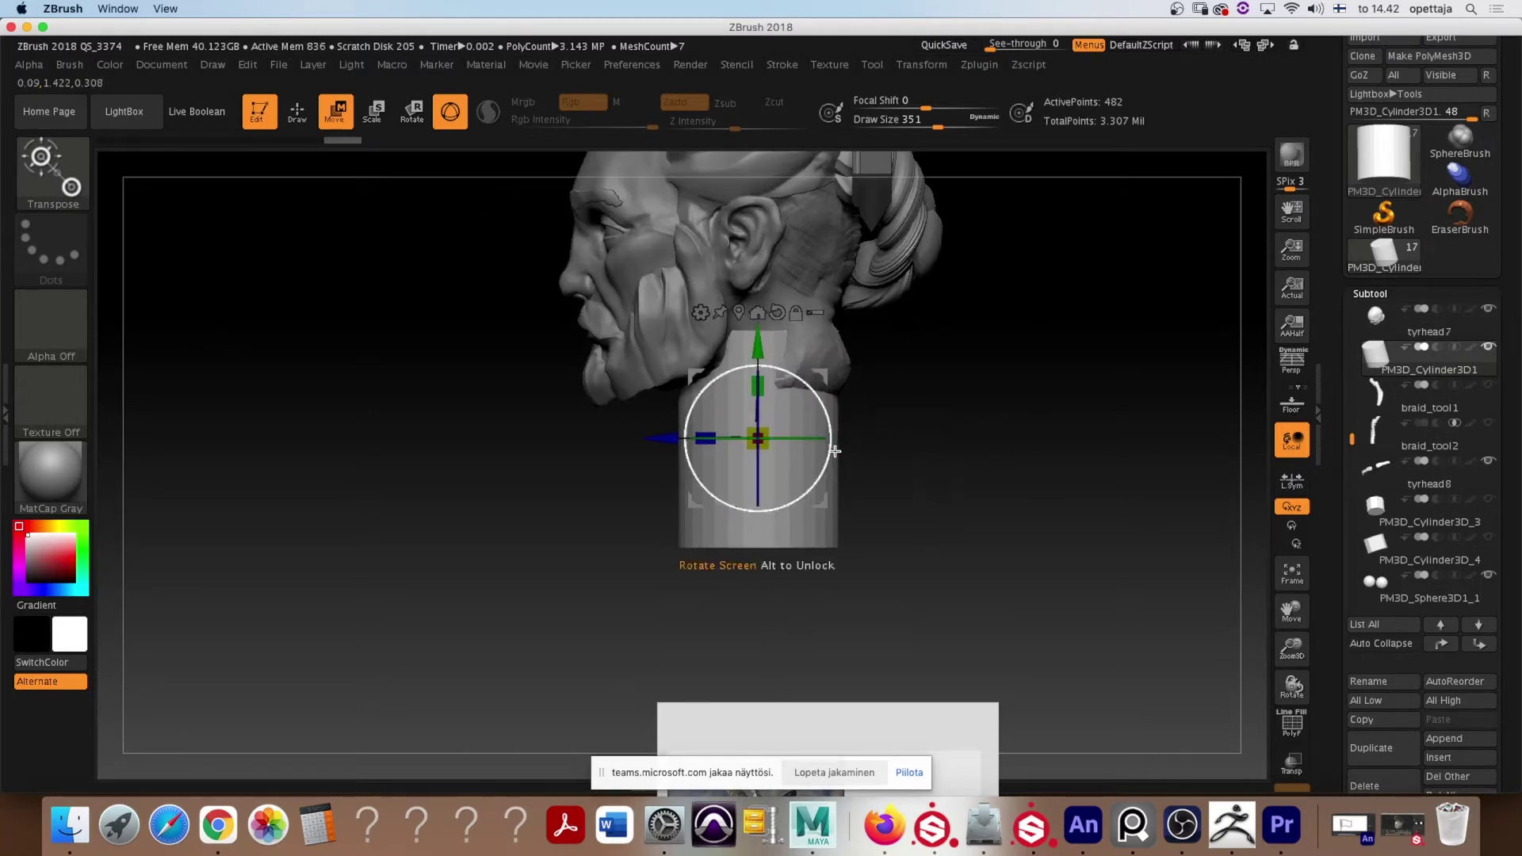
mouse_move(835, 451)
left_mouse_down()
mouse_move(798, 373)
mouse_move(885, 359)
left_mouse_up()
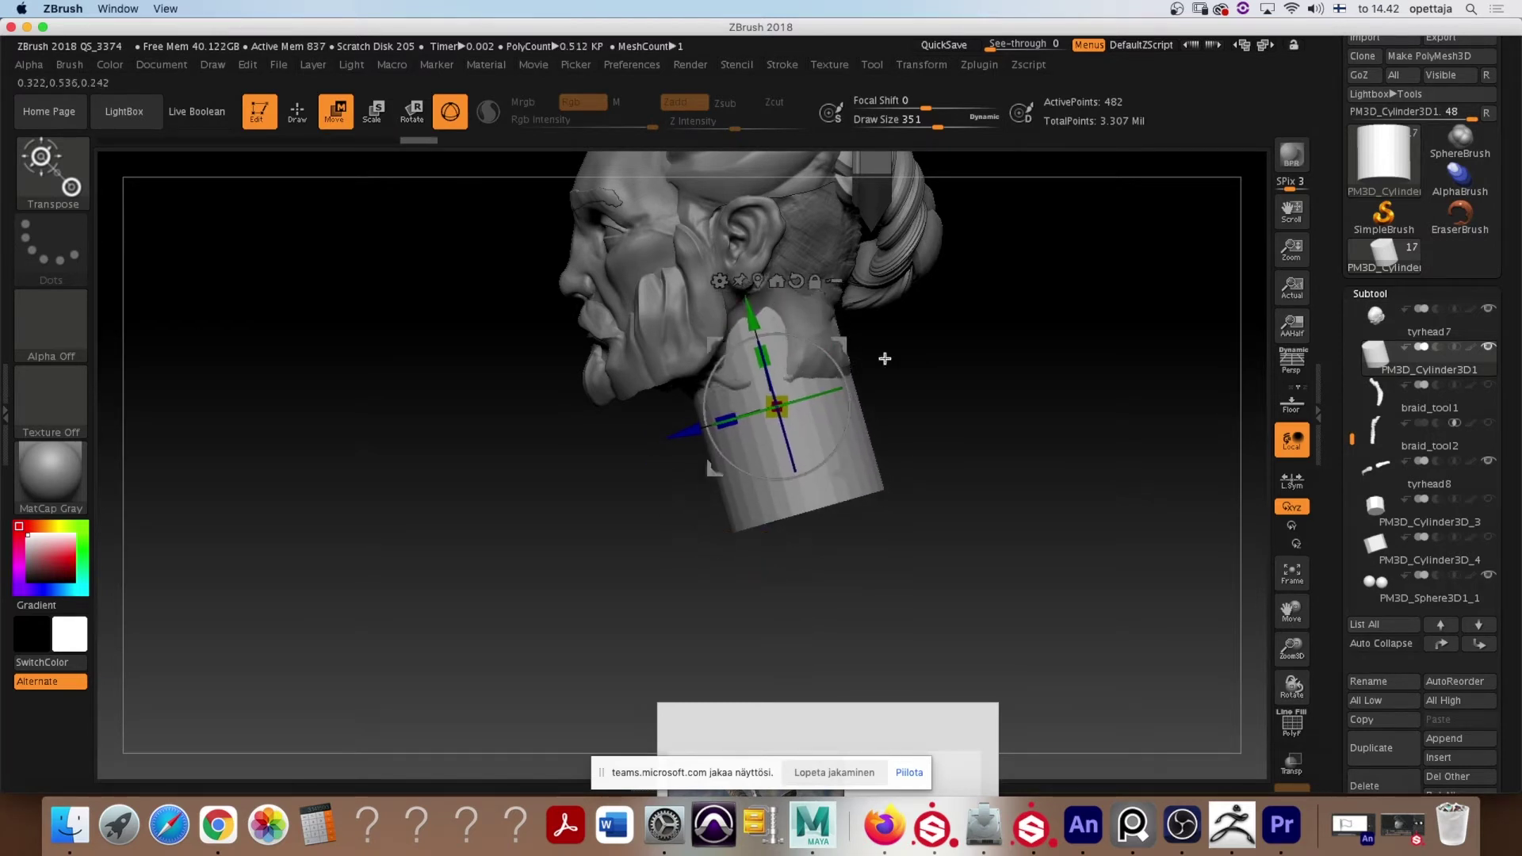
Rotate the neck cylinder more upright, nudge it into the jaw, and check from the front
mouse_move(840, 384)
left_mouse_down()
mouse_move(847, 353)
mouse_move(849, 385)
mouse_move(1009, 401)
mouse_move(1006, 416)
mouse_move(934, 409)
left_mouse_up()
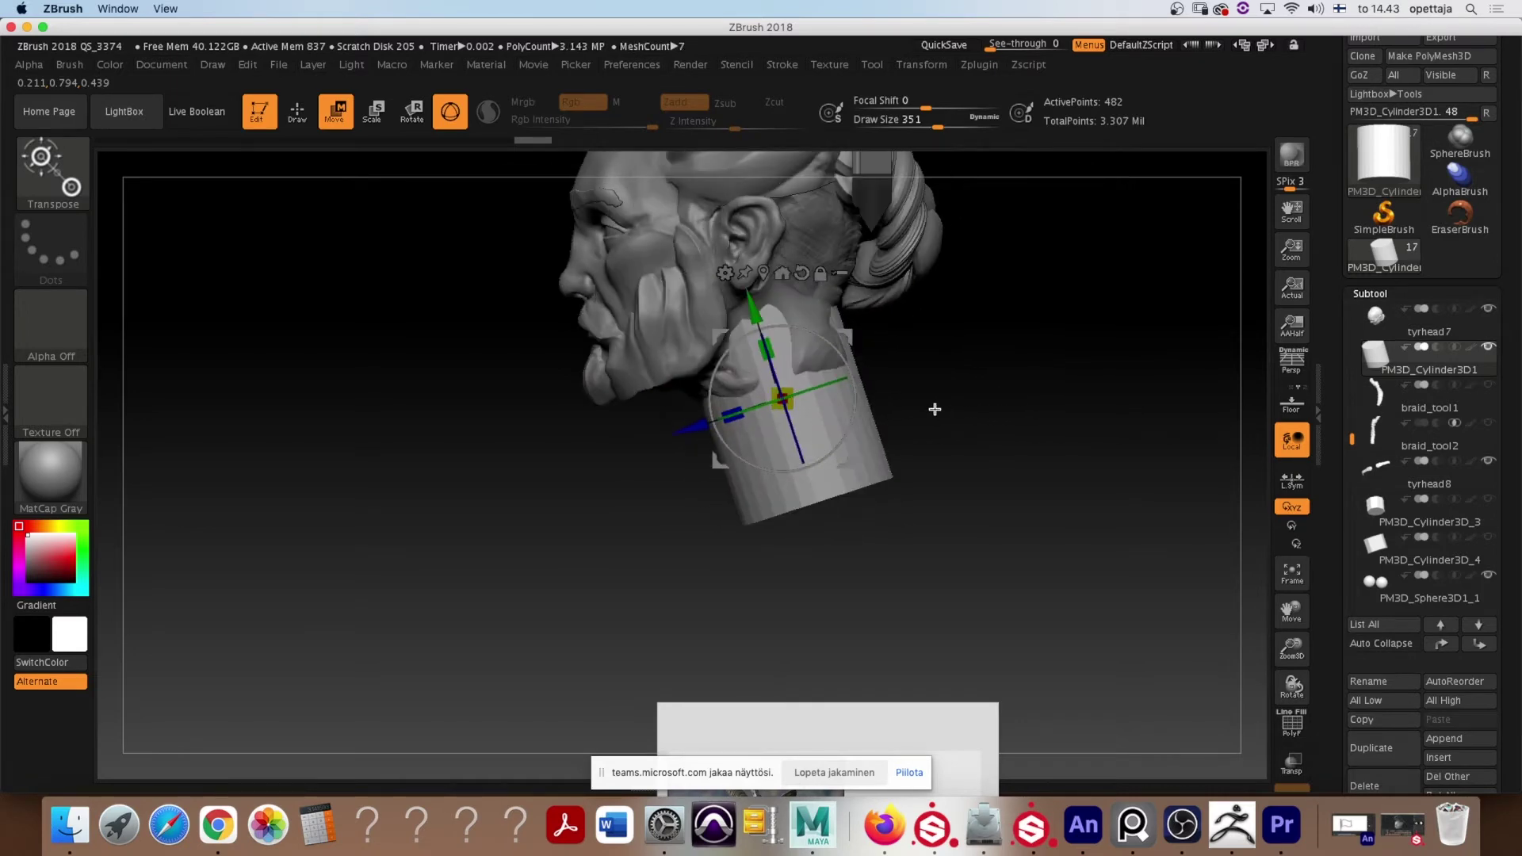
left_click_drag(845, 334, 840, 331)
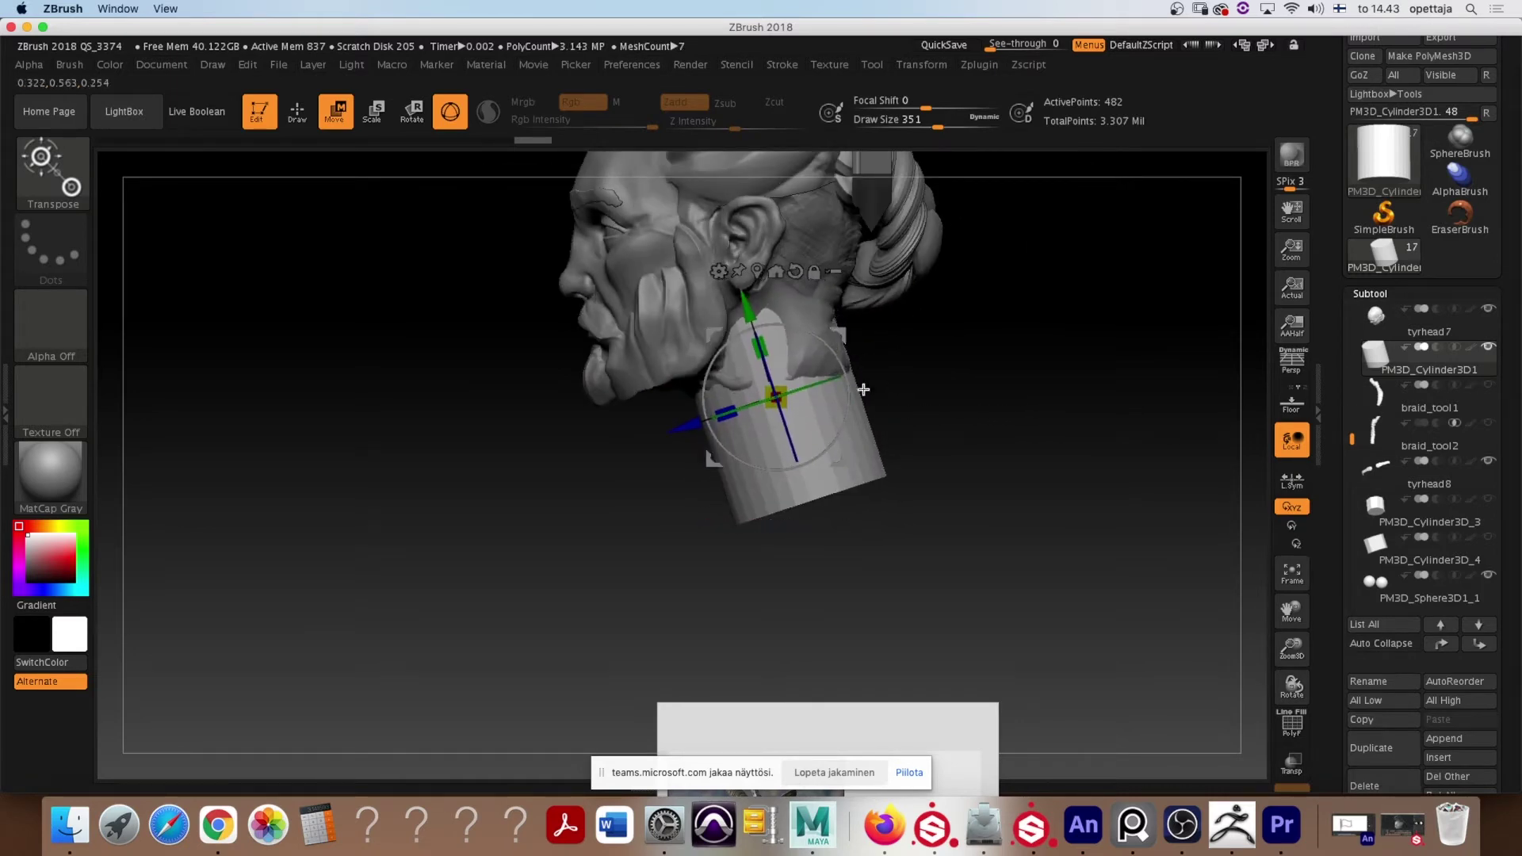
mouse_move(863, 389)
left_mouse_down()
mouse_move(918, 425)
mouse_move(972, 422)
mouse_move(968, 445)
mouse_move(1020, 445)
mouse_move(950, 437)
left_mouse_up()
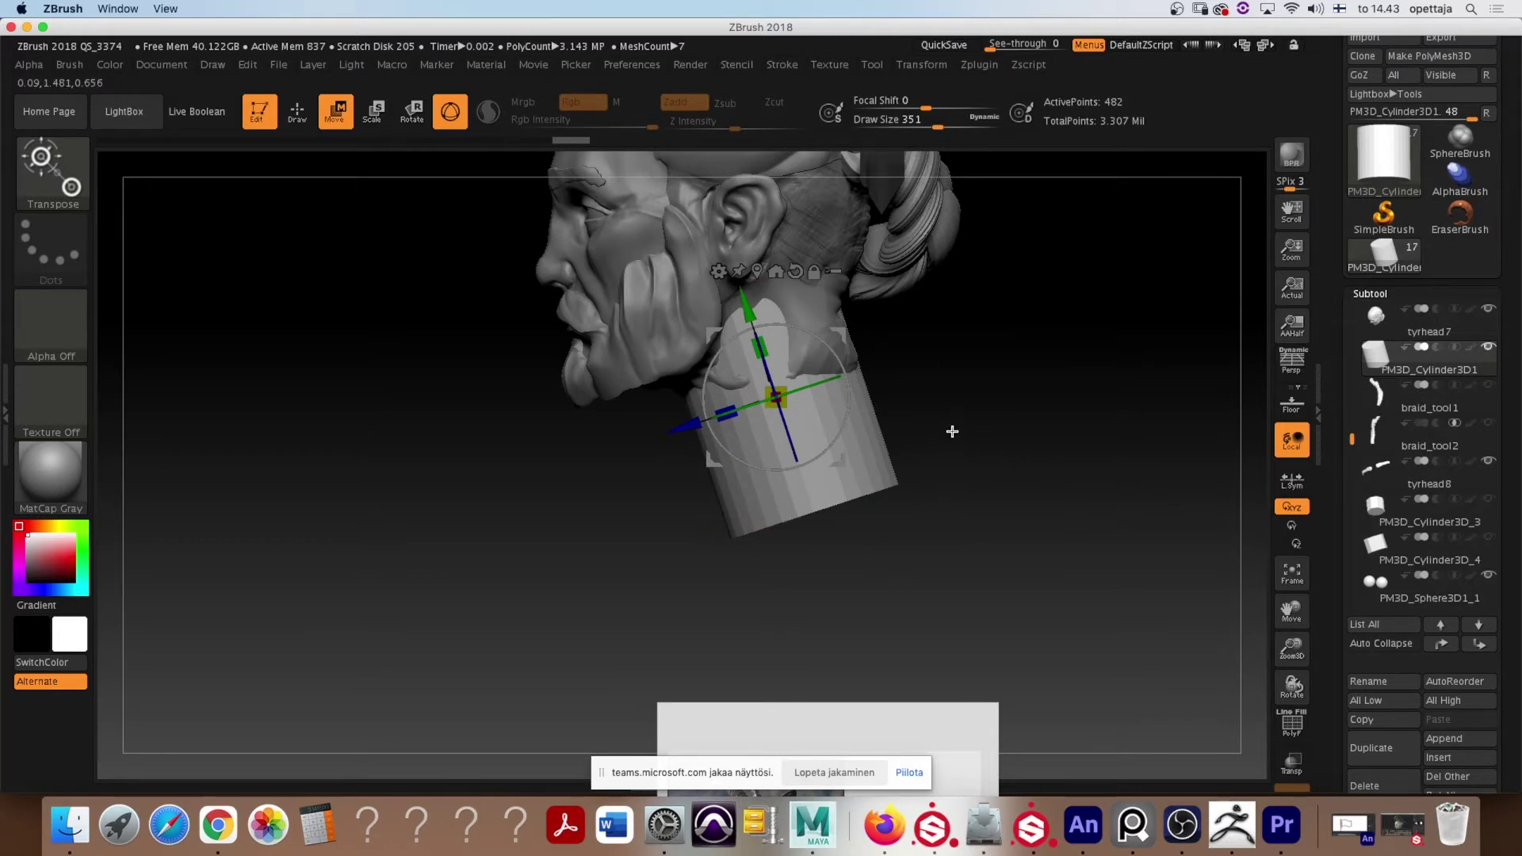
mouse_move(957, 429)
left_mouse_down()
mouse_move(1033, 415)
mouse_move(958, 429)
left_mouse_up()
mouse_move(880, 386)
left_mouse_down()
mouse_move(951, 373)
mouse_move(953, 394)
mouse_move(955, 316)
mouse_move(872, 325)
left_mouse_up()
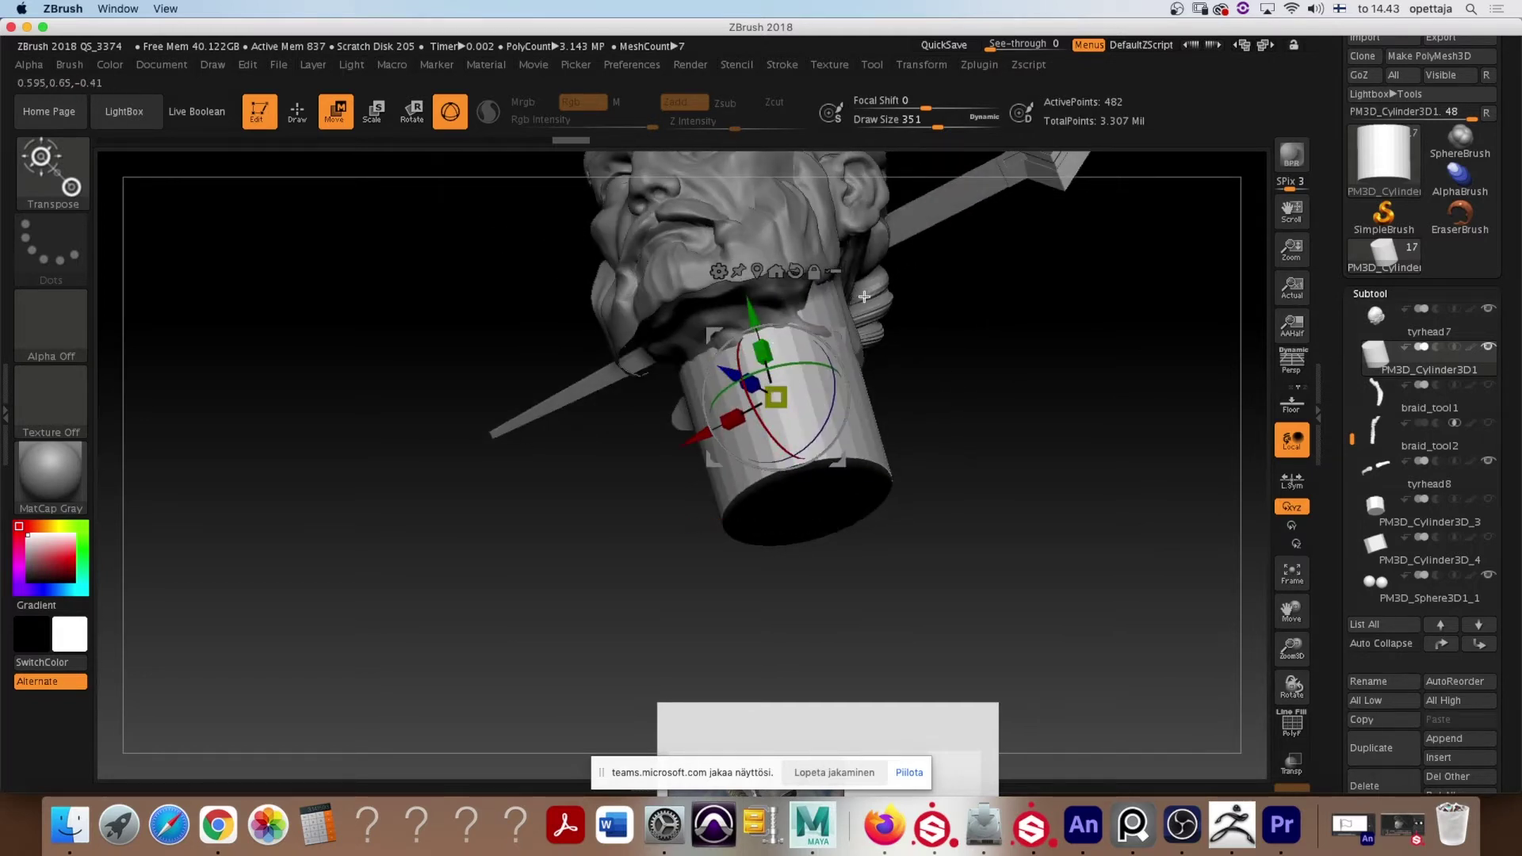
Orbit around the neck and position the thin duplicate cylinder upright beside it
mouse_move(988, 305)
left_mouse_down()
mouse_move(979, 326)
mouse_move(1007, 355)
left_mouse_up()
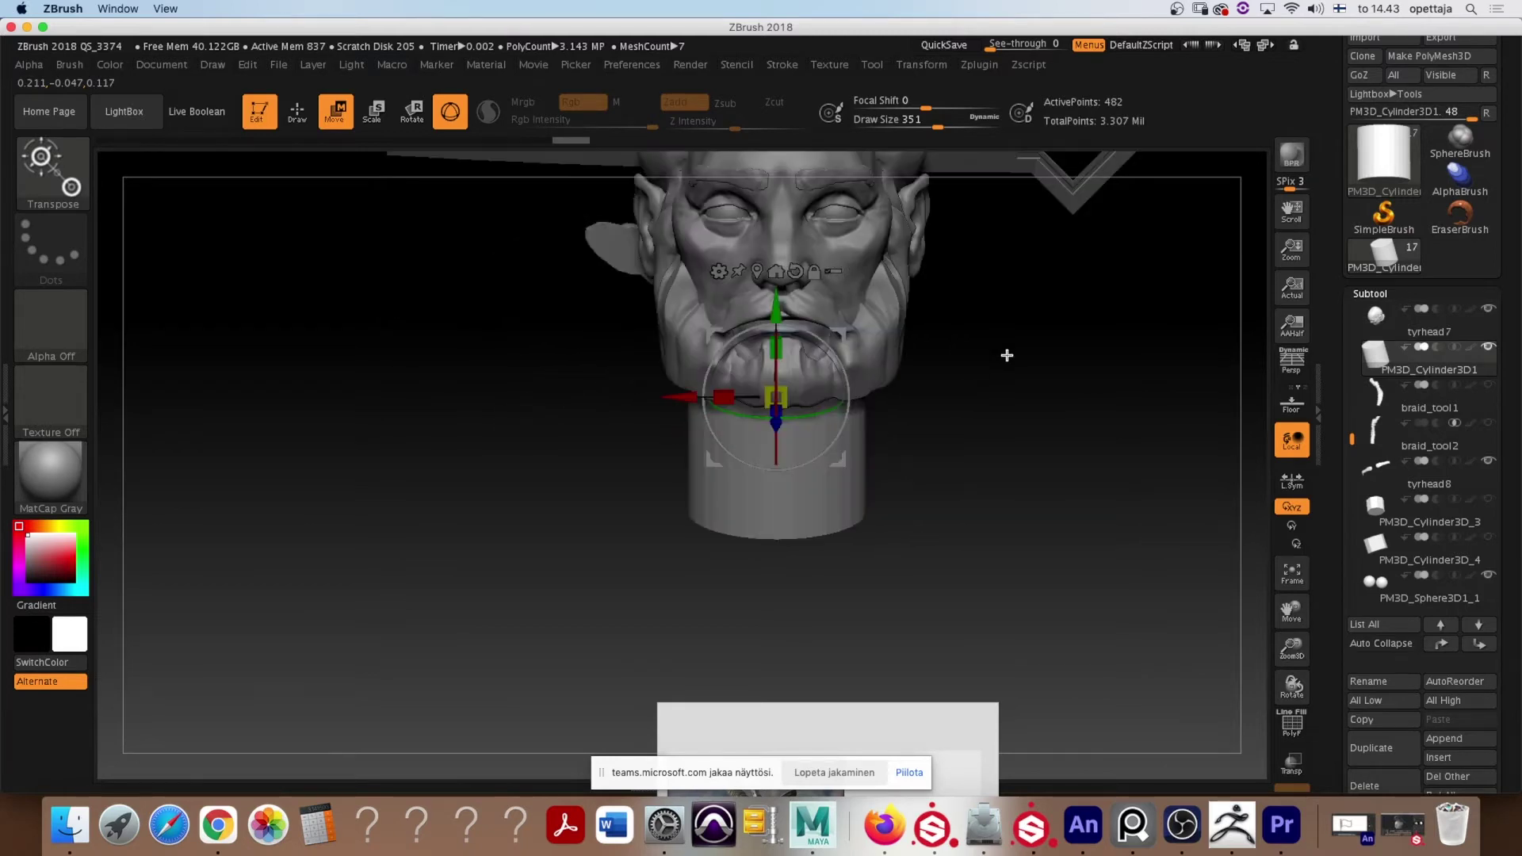
left_click_drag(1123, 377, 1040, 384)
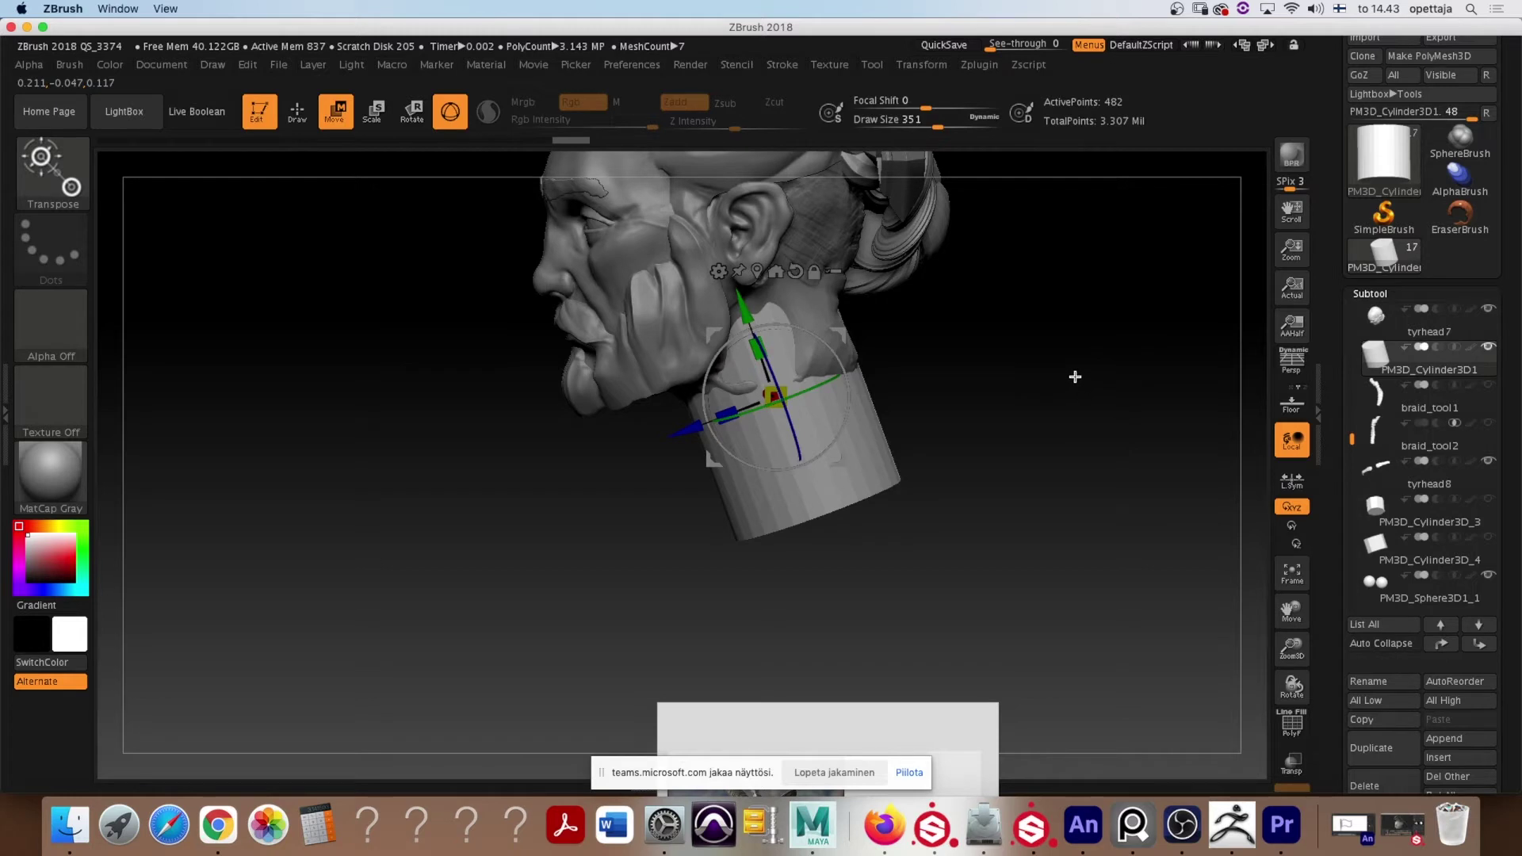
left_click_drag(1019, 404, 1018, 402)
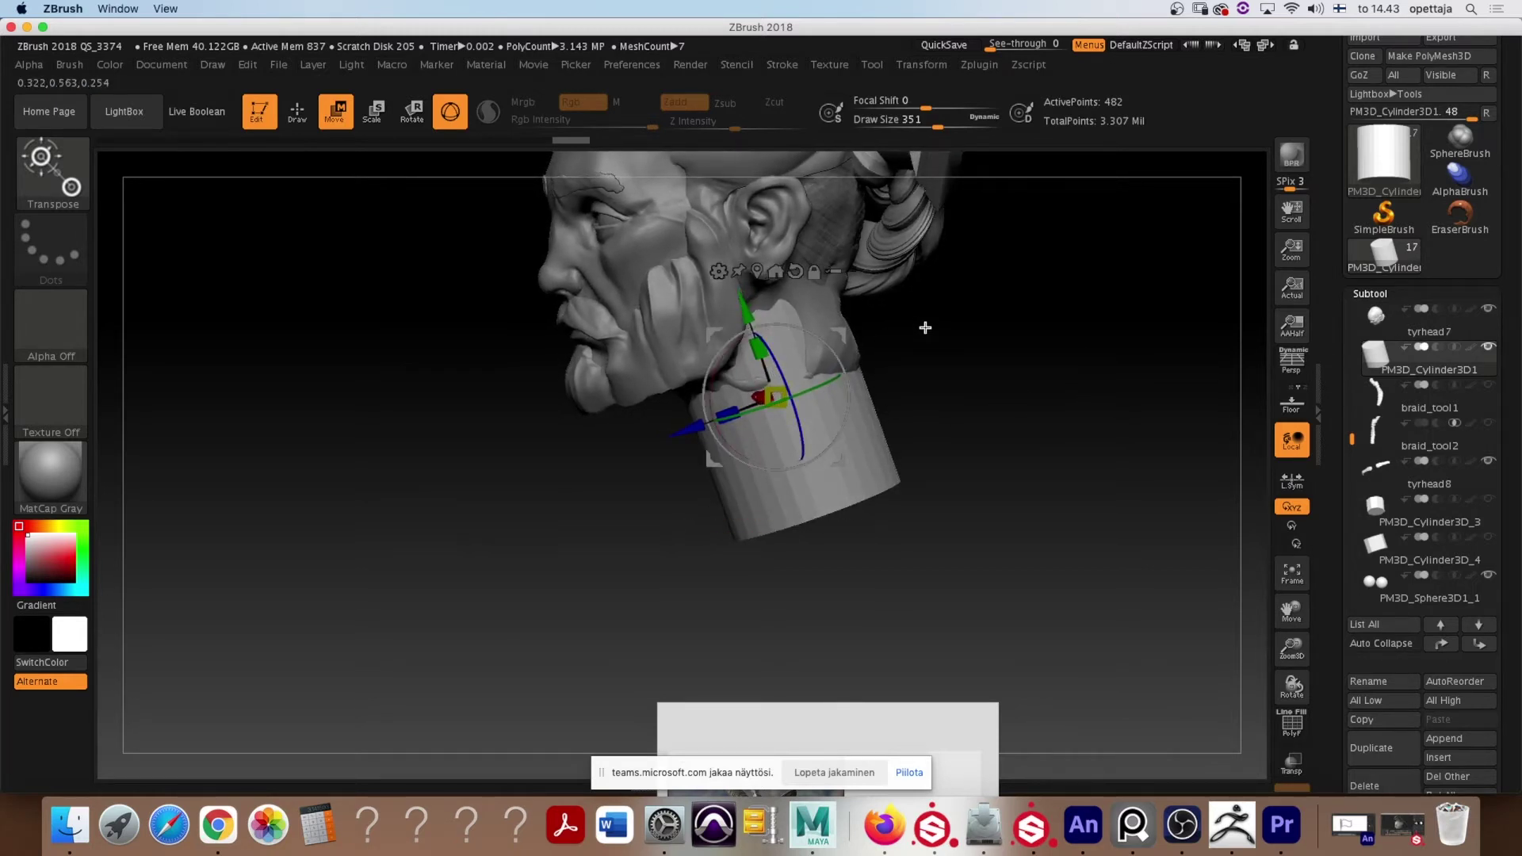
mouse_move(925, 327)
left_mouse_down()
mouse_move(949, 323)
mouse_move(931, 368)
left_mouse_up()
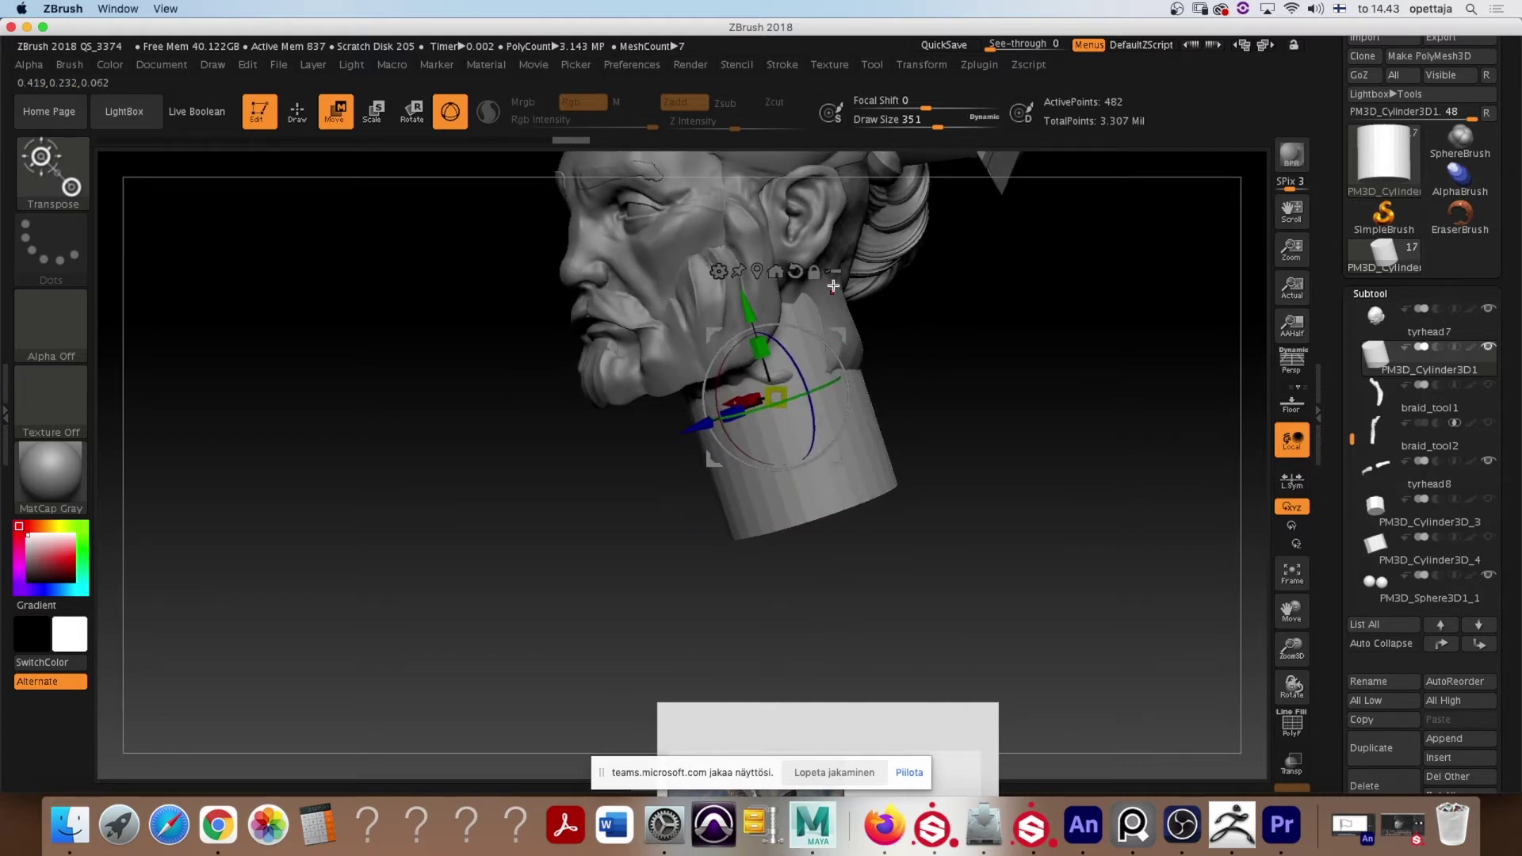
left_click_drag(914, 329, 896, 352)
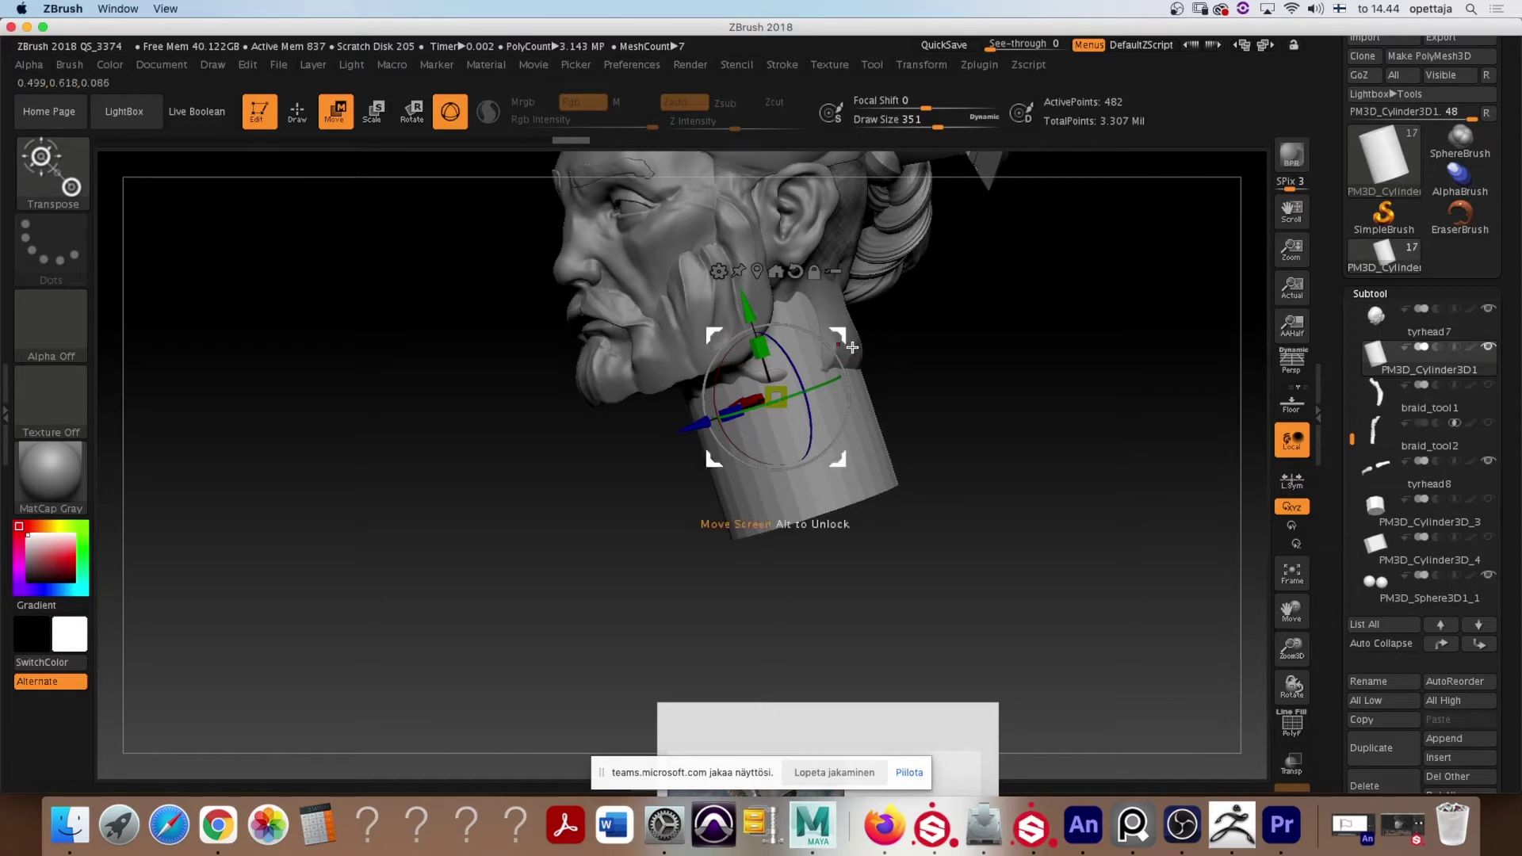
mouse_move(910, 336)
left_mouse_down()
mouse_move(949, 331)
mouse_move(927, 344)
mouse_move(1002, 365)
left_mouse_up()
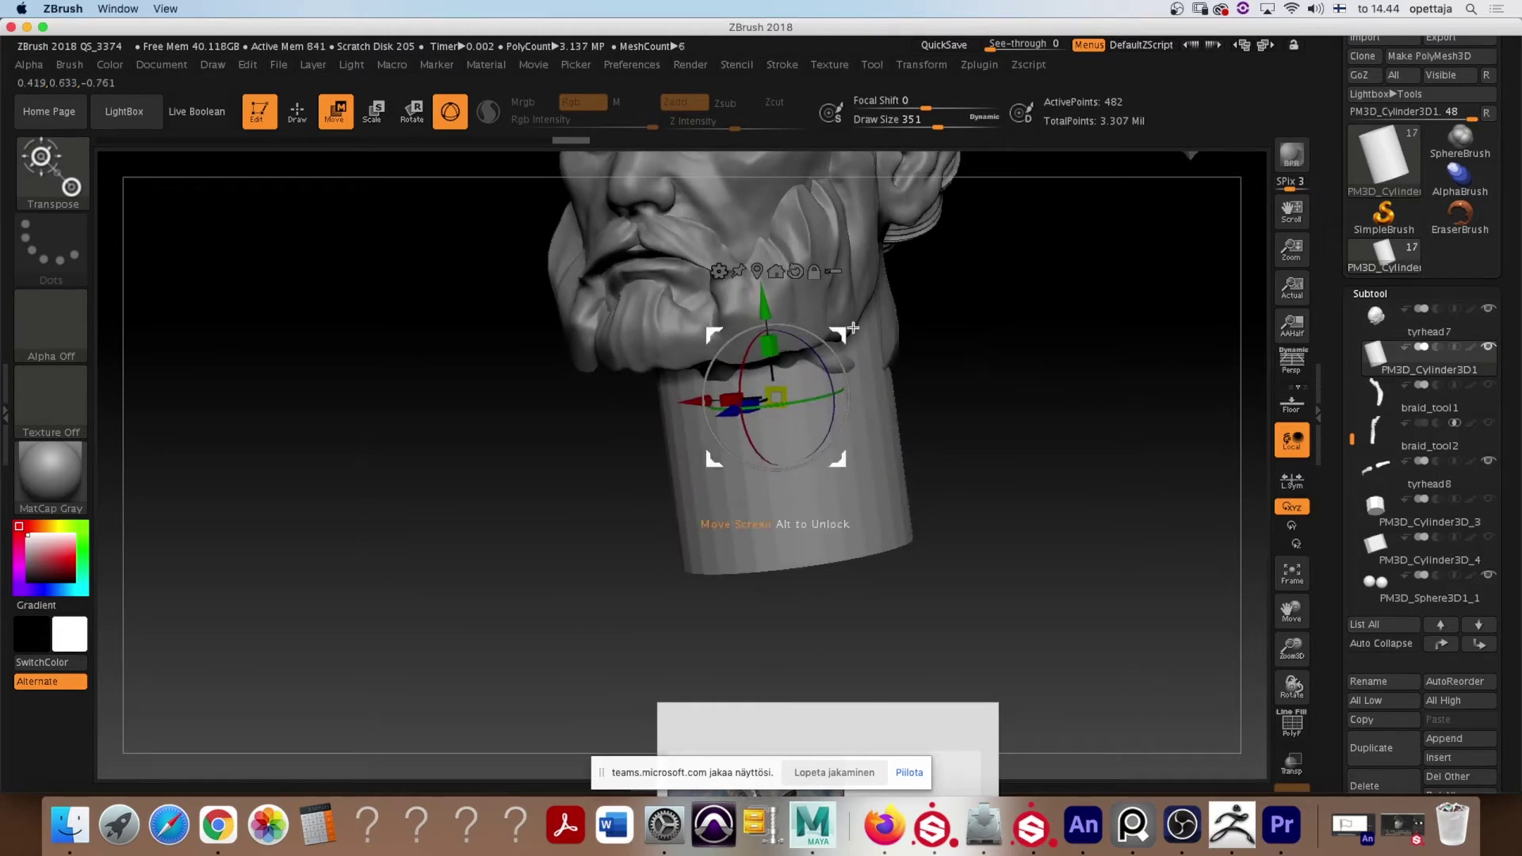
mouse_move(852, 328)
left_mouse_down()
mouse_move(931, 339)
mouse_move(847, 341)
left_mouse_up()
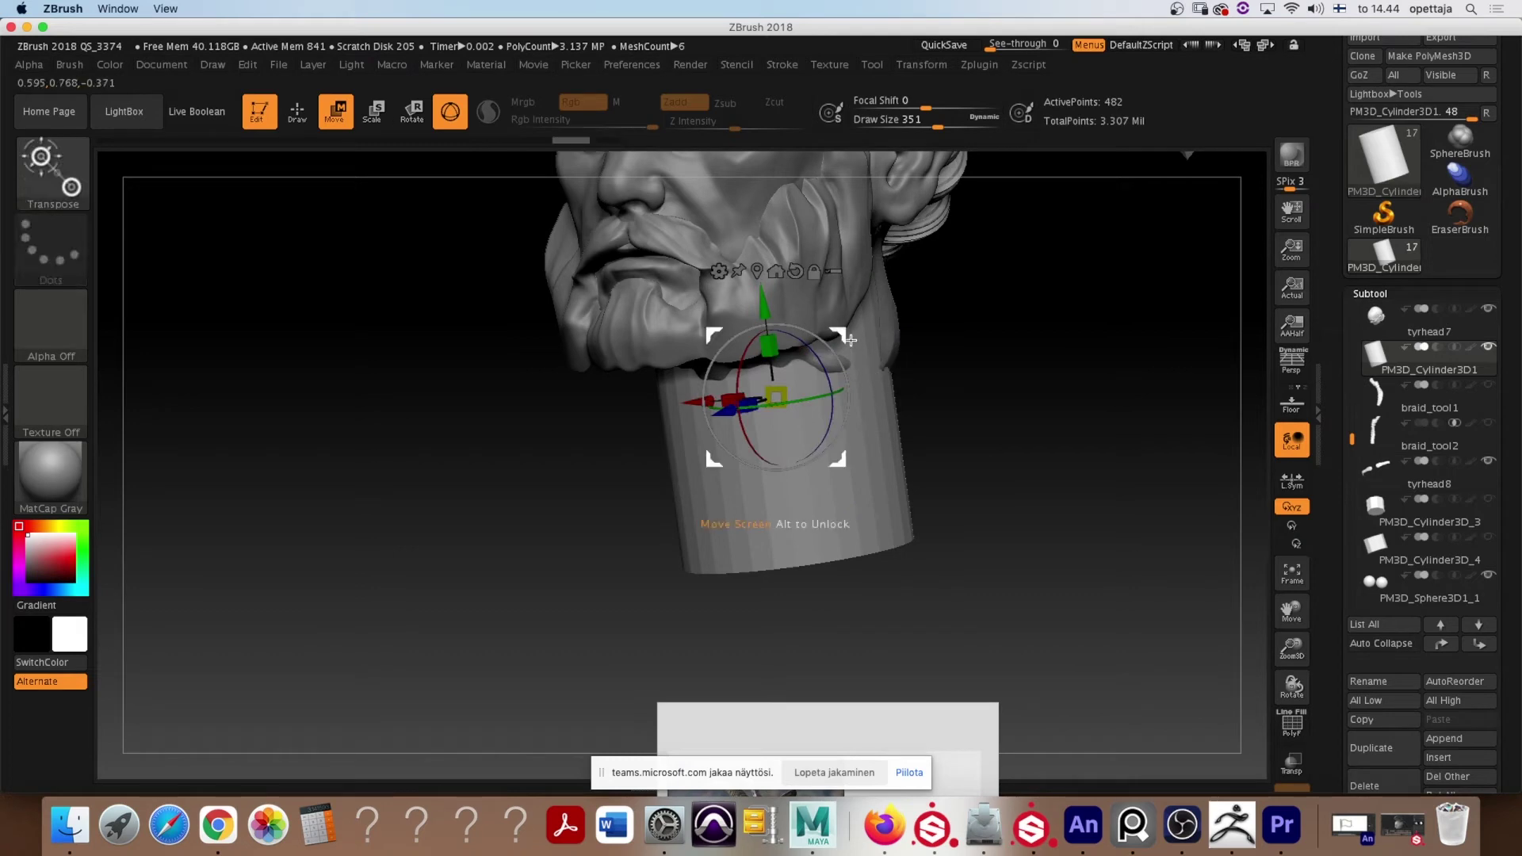
mouse_move(921, 346)
left_mouse_down()
mouse_move(963, 366)
mouse_move(806, 421)
mouse_move(1046, 398)
mouse_move(1019, 415)
mouse_move(935, 389)
mouse_move(973, 317)
mouse_move(900, 328)
left_mouse_up()
Move and lengthen the thin cylinder downward, checking its diagonal slant from front and side
mouse_move(1012, 367)
left_mouse_down()
mouse_move(1056, 364)
mouse_move(907, 346)
left_mouse_up()
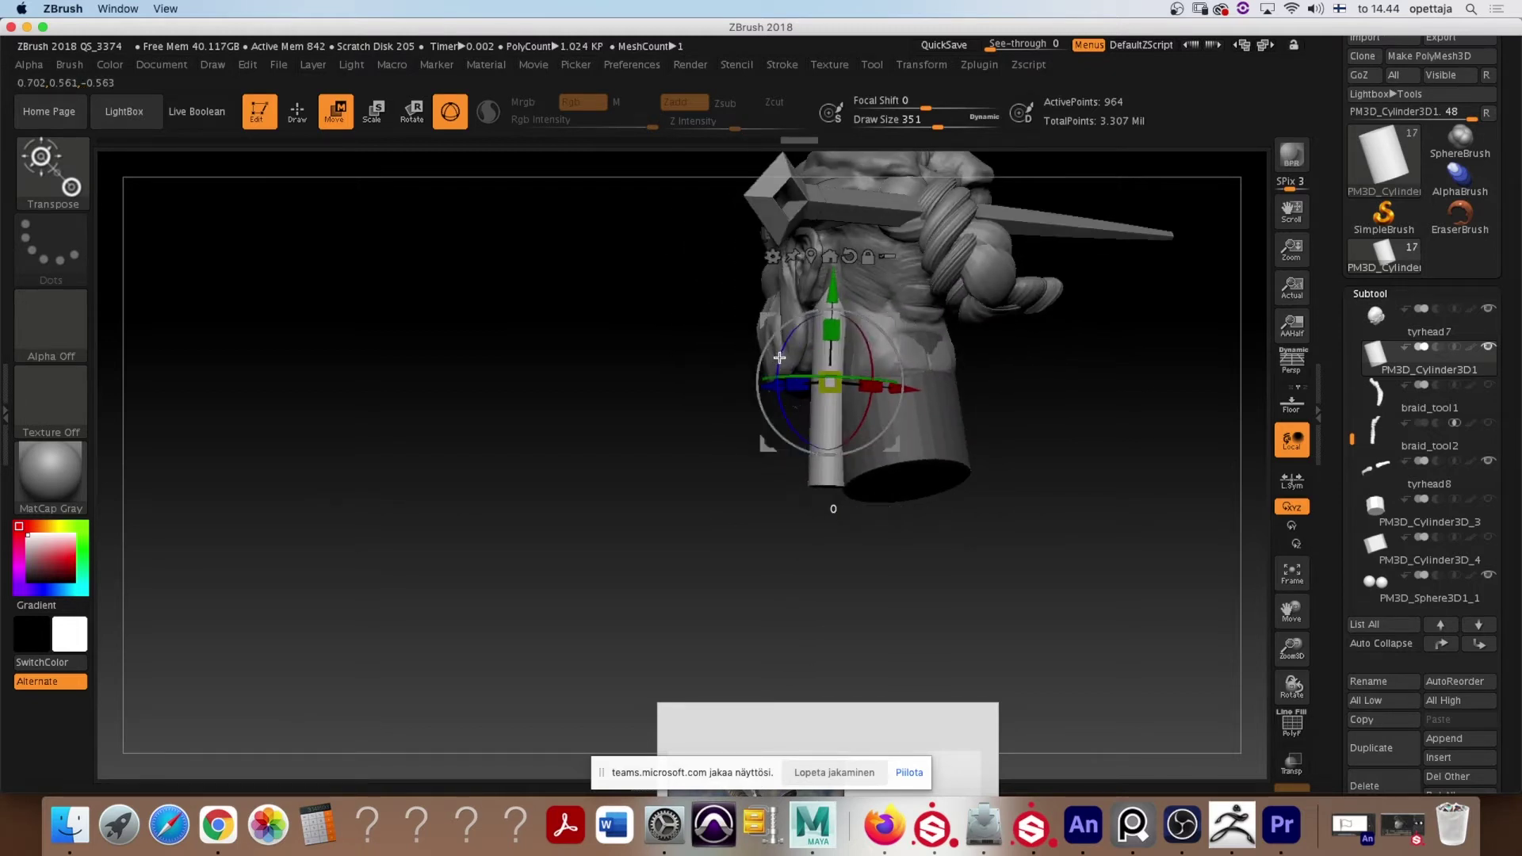
mouse_move(774, 371)
left_mouse_down()
mouse_move(906, 524)
mouse_move(925, 521)
left_mouse_up()
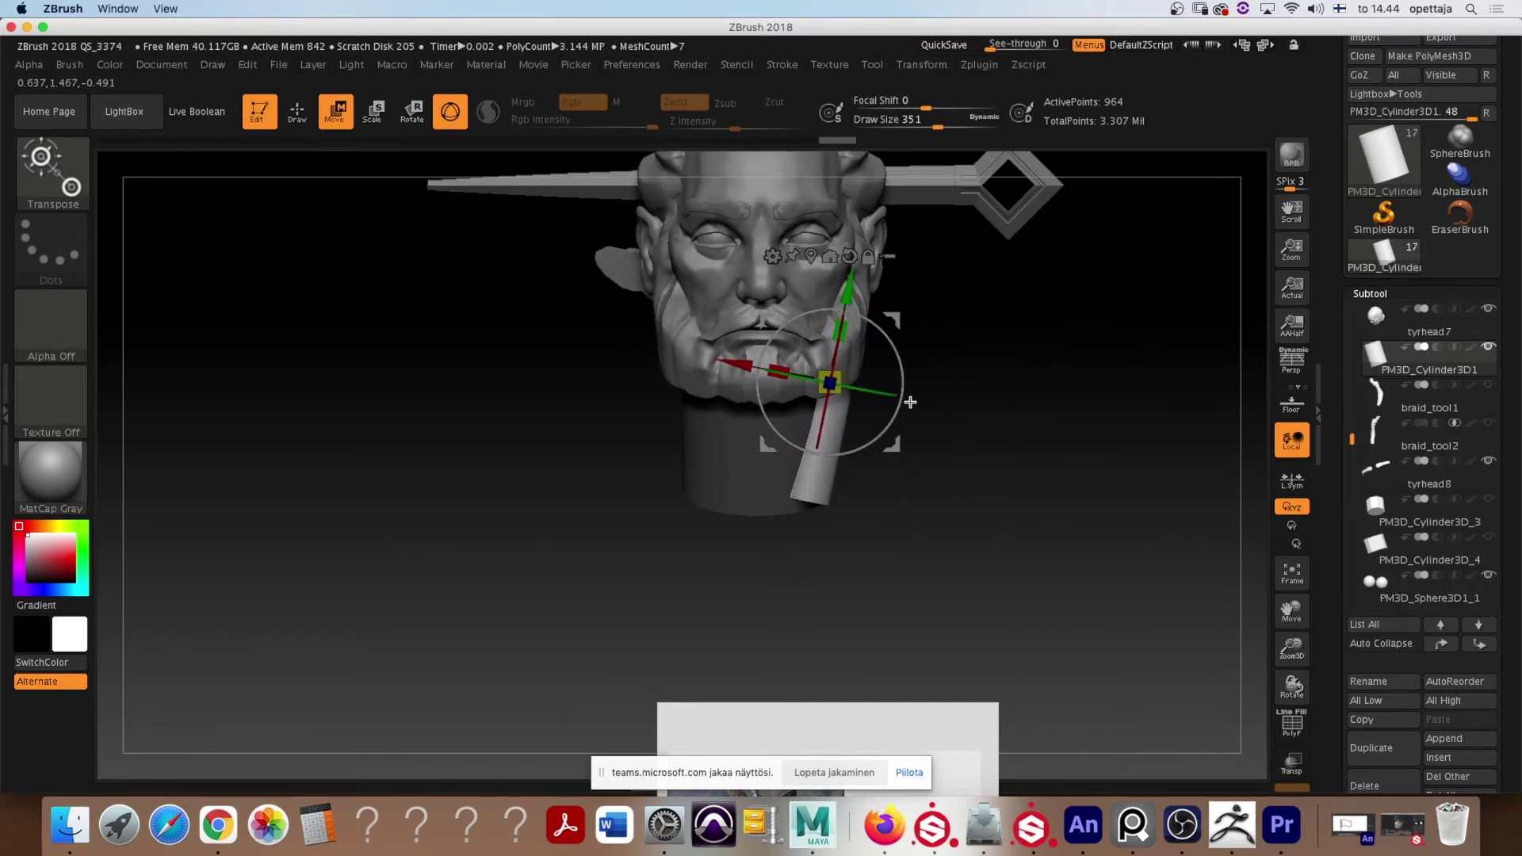
left_click_drag(894, 319, 889, 339)
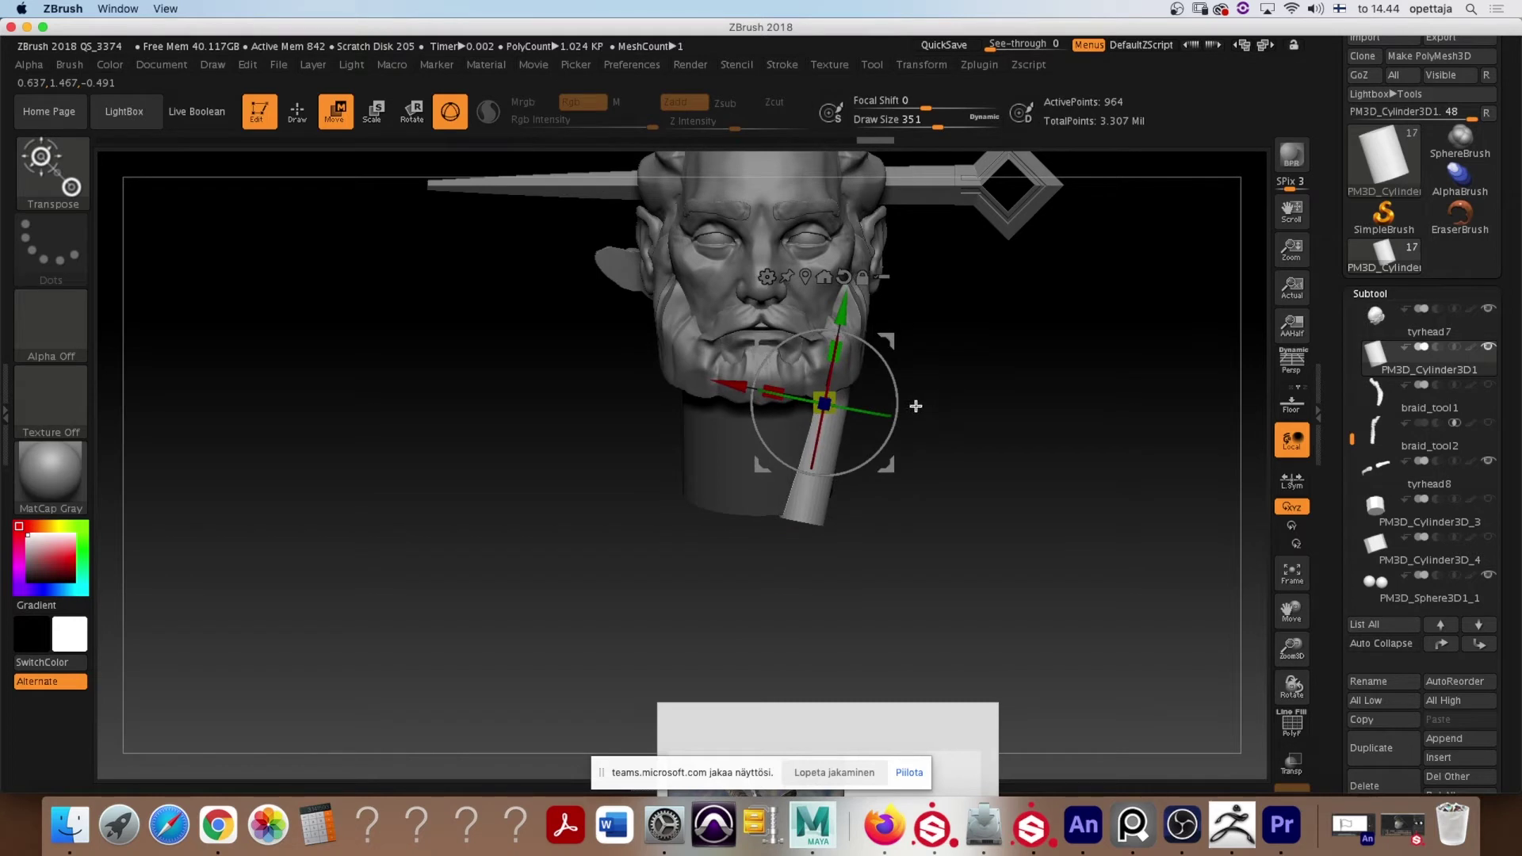
mouse_move(916, 420)
left_mouse_down()
mouse_move(935, 414)
mouse_move(877, 414)
mouse_move(872, 363)
left_mouse_up()
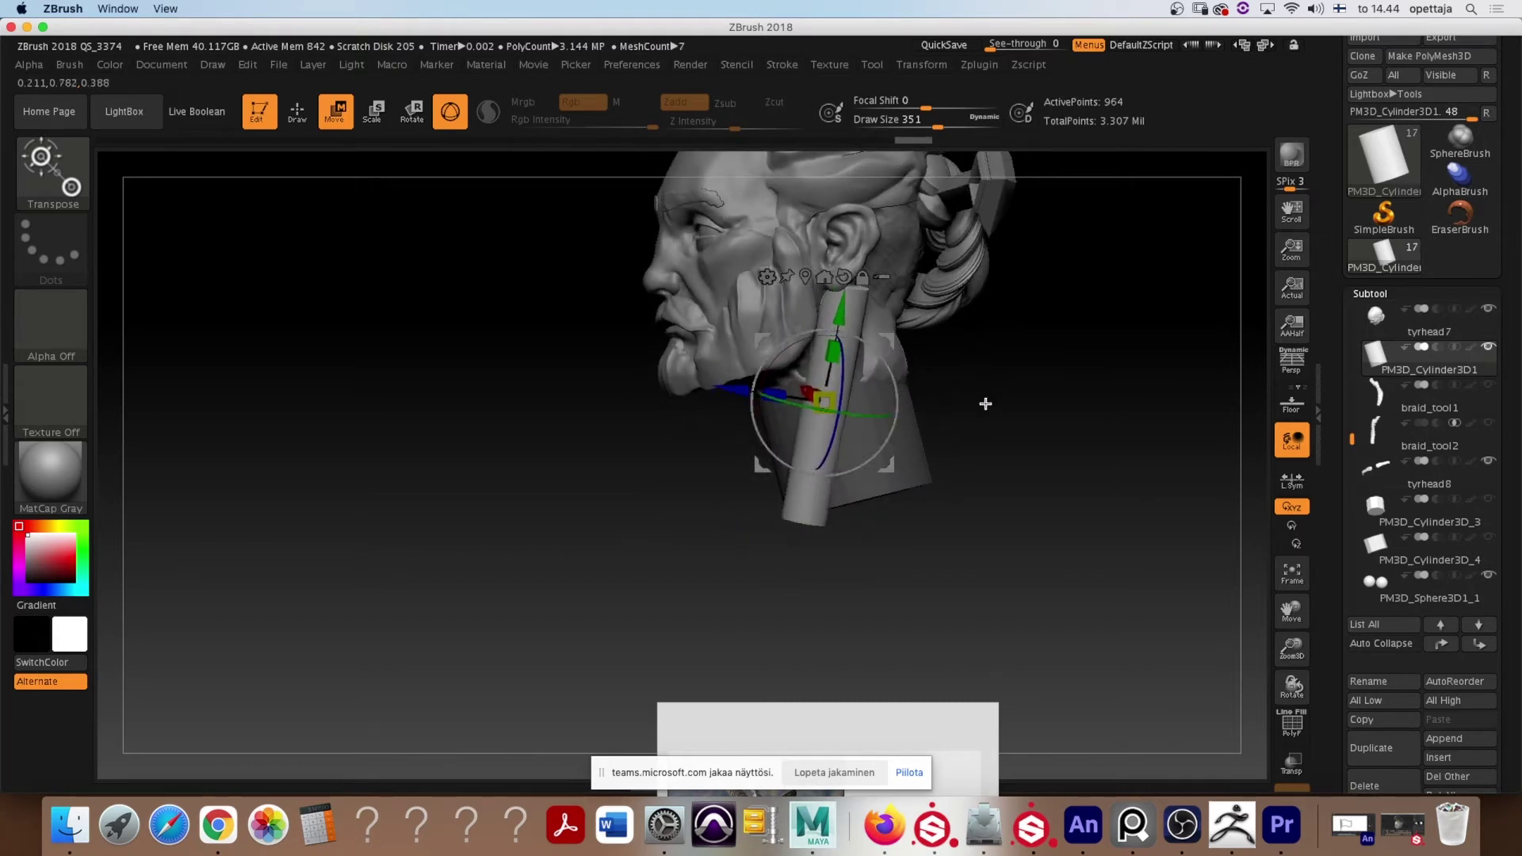
mouse_move(985, 404)
left_mouse_down()
mouse_move(1023, 394)
mouse_move(919, 359)
mouse_move(938, 387)
mouse_move(867, 447)
mouse_move(858, 358)
left_mouse_up()
left_click_drag(1020, 373, 1113, 335)
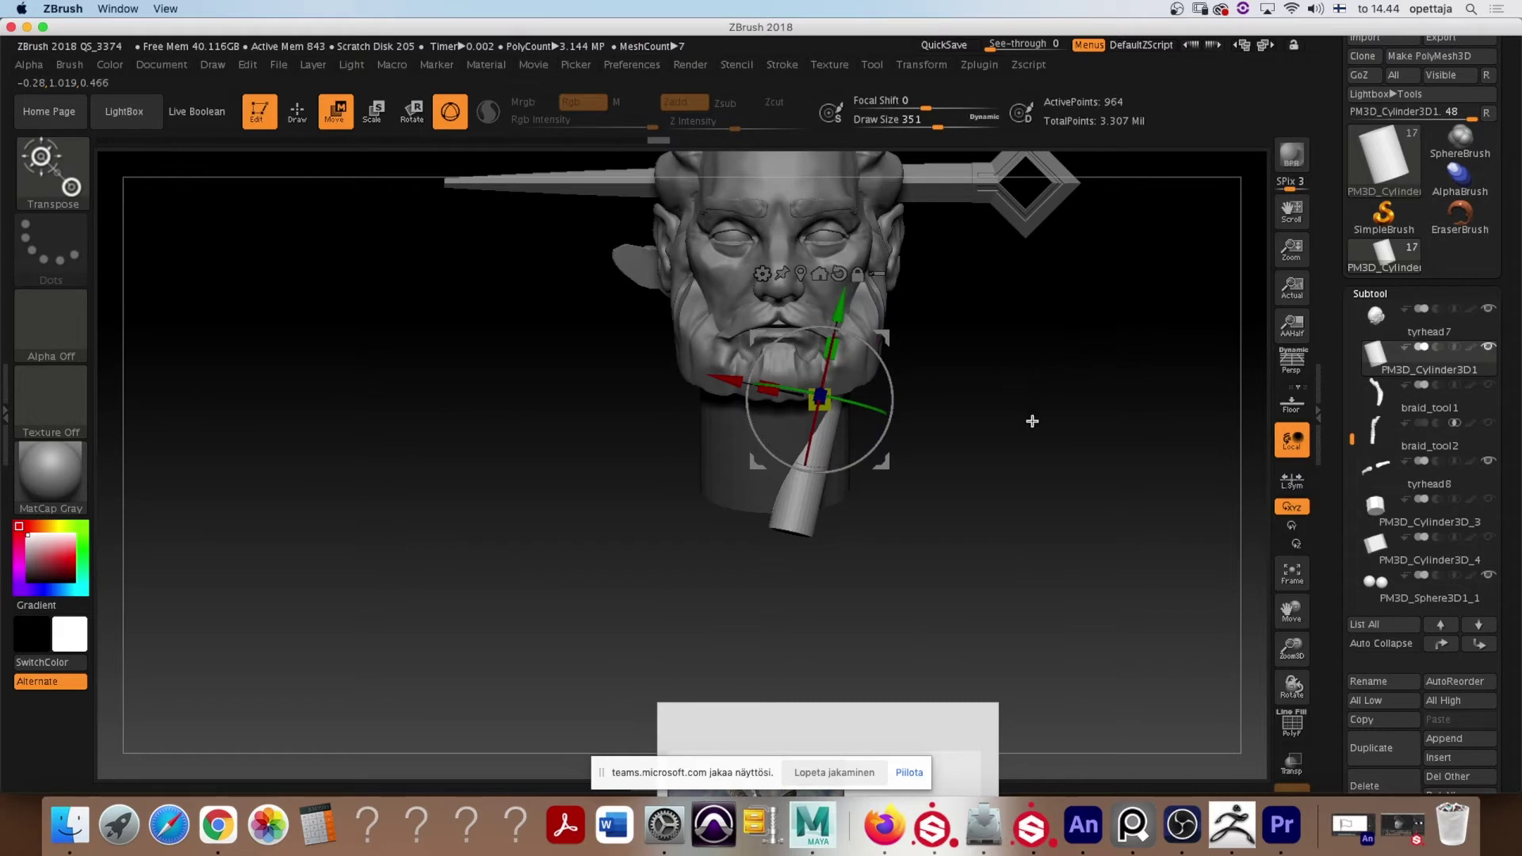
mouse_move(1033, 421)
left_mouse_down()
mouse_move(1009, 394)
mouse_move(1070, 402)
mouse_move(975, 415)
mouse_move(973, 357)
left_mouse_up()
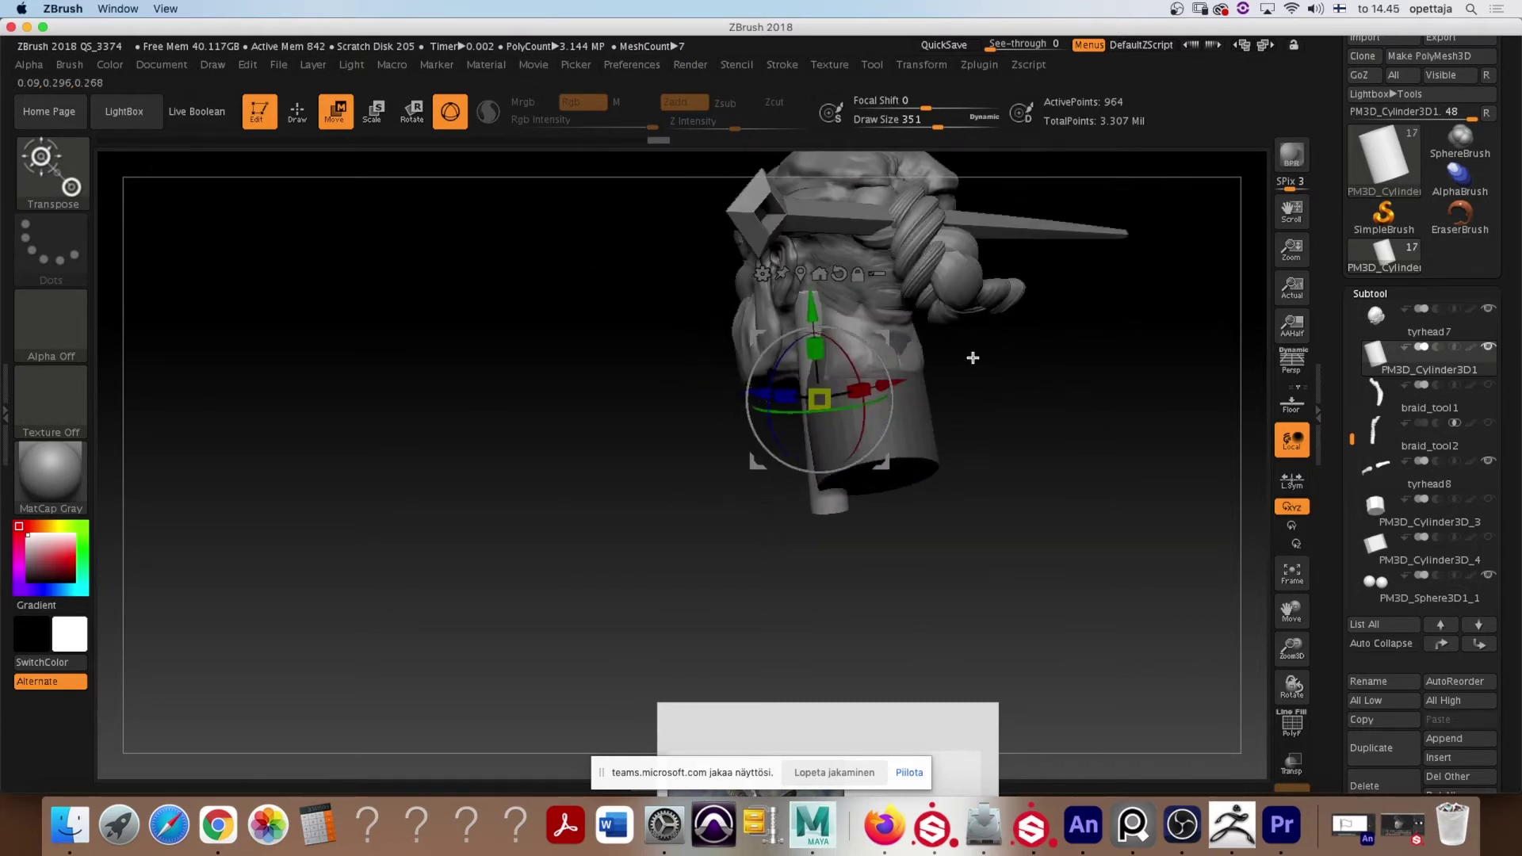
left_click_drag(1031, 444, 1158, 462)
left_click_drag(1059, 481, 1099, 486)
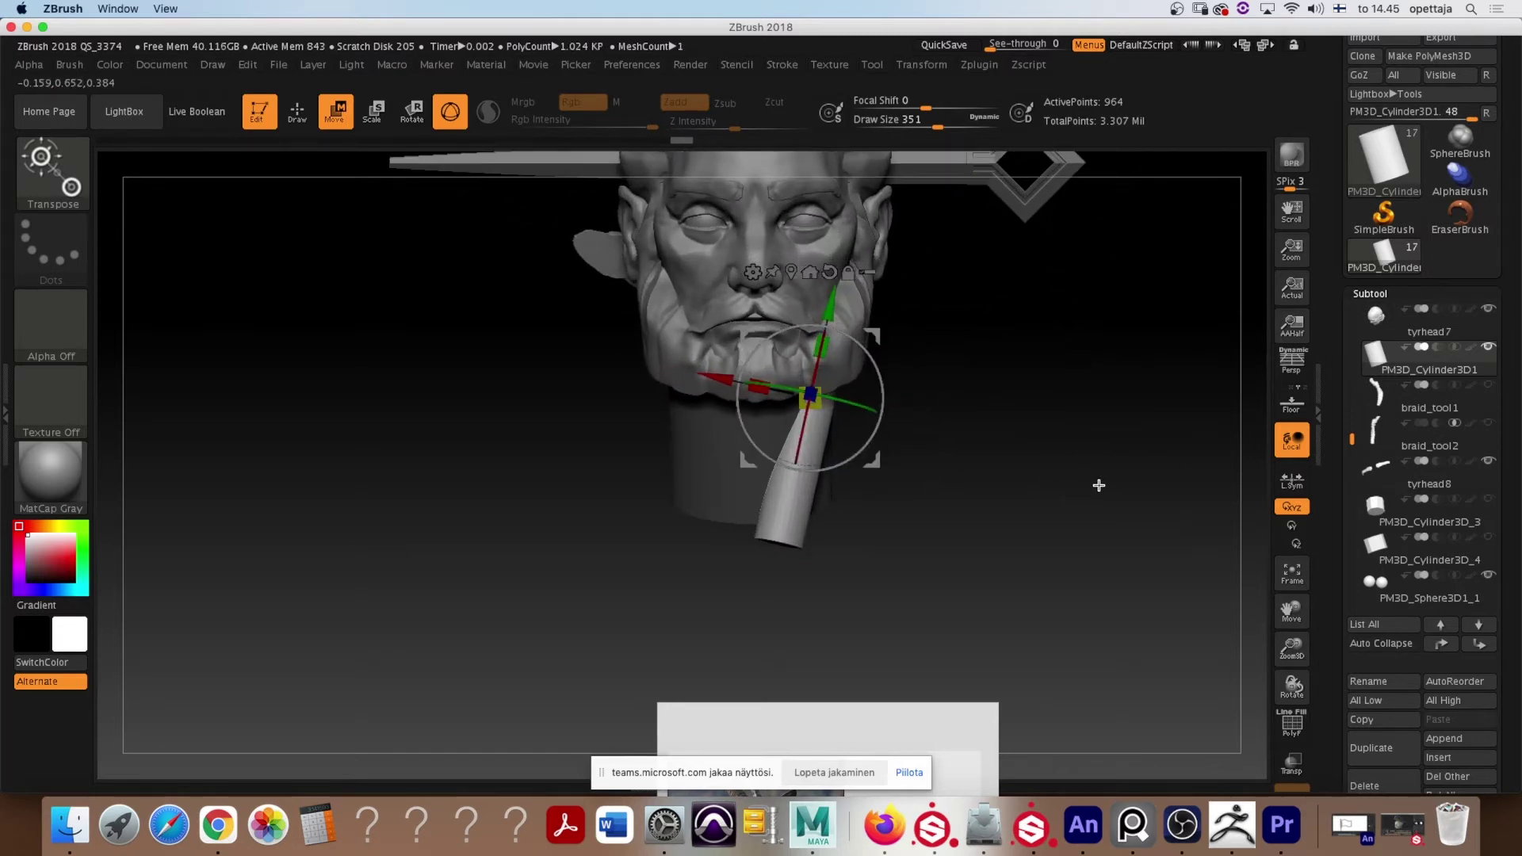
mouse_move(965, 394)
left_mouse_down()
mouse_move(901, 394)
mouse_move(958, 372)
left_mouse_up()
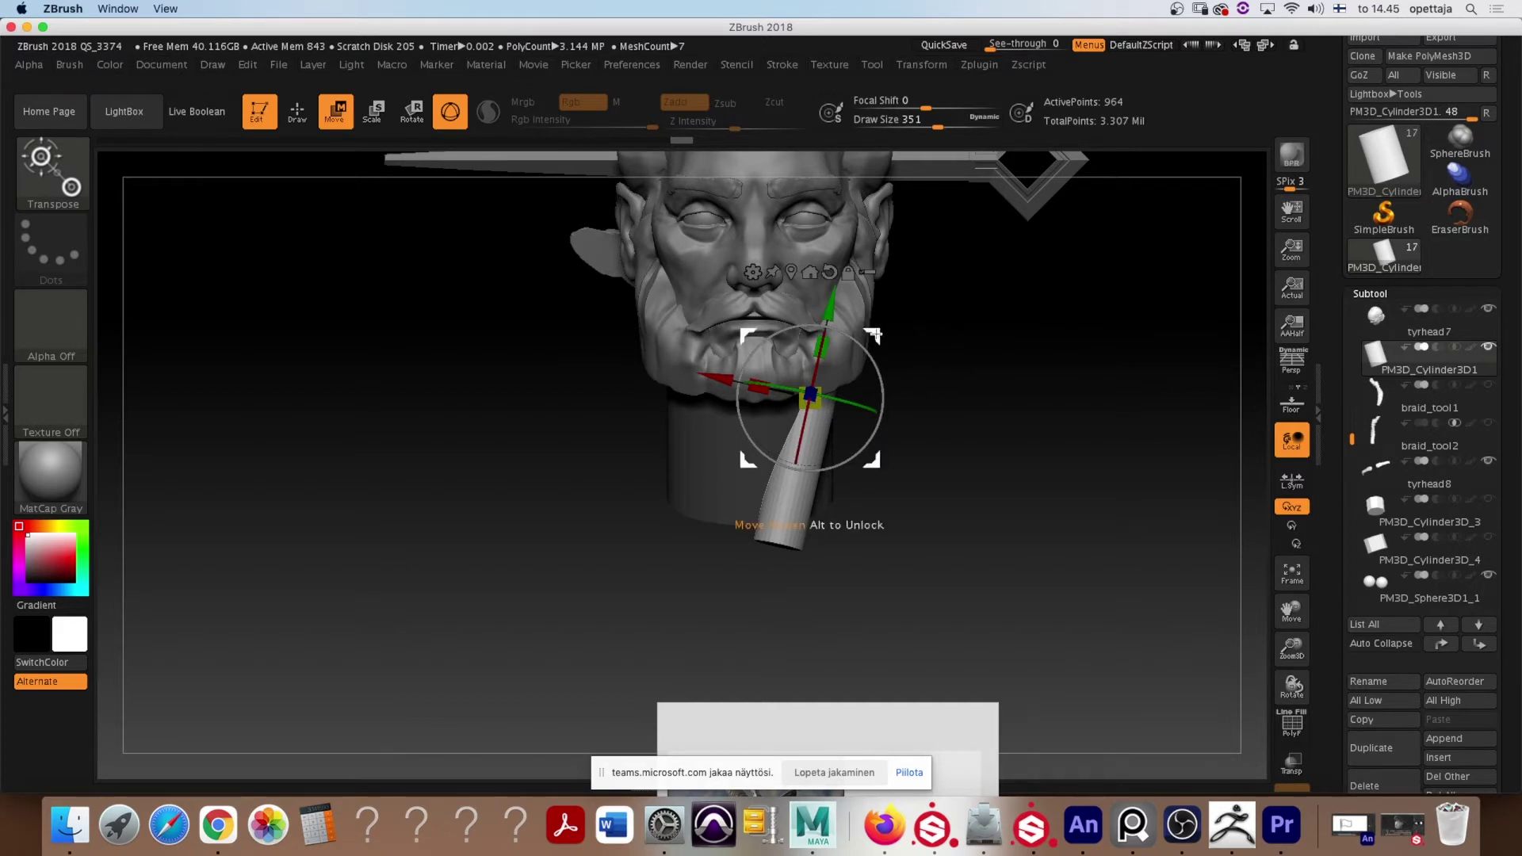
mouse_move(876, 335)
left_mouse_down()
mouse_move(908, 429)
mouse_move(907, 496)
mouse_move(866, 474)
mouse_move(919, 465)
mouse_move(993, 503)
mouse_move(905, 474)
mouse_move(815, 537)
mouse_move(995, 550)
mouse_move(909, 451)
left_mouse_up()
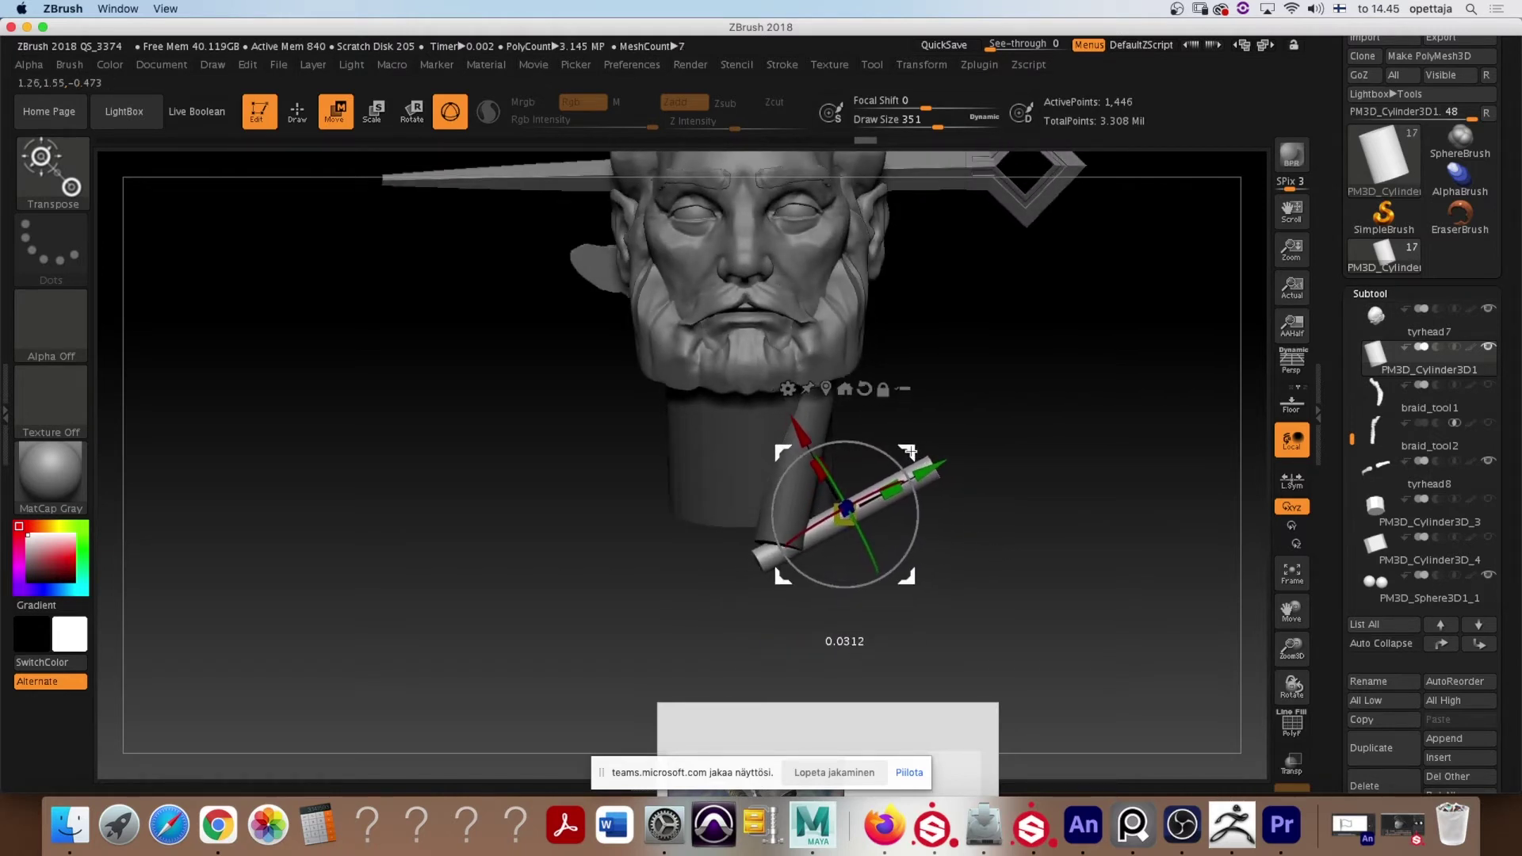
mouse_move(996, 527)
left_mouse_down()
mouse_move(944, 524)
mouse_move(1044, 500)
mouse_move(1006, 510)
mouse_move(912, 492)
mouse_move(906, 459)
mouse_move(978, 503)
mouse_move(985, 561)
mouse_move(1009, 547)
mouse_move(932, 463)
mouse_move(1048, 476)
mouse_move(1070, 407)
mouse_move(1013, 412)
mouse_move(972, 442)
mouse_move(1026, 428)
mouse_move(1011, 486)
mouse_move(1030, 533)
mouse_move(968, 587)
mouse_move(1020, 520)
left_mouse_up()
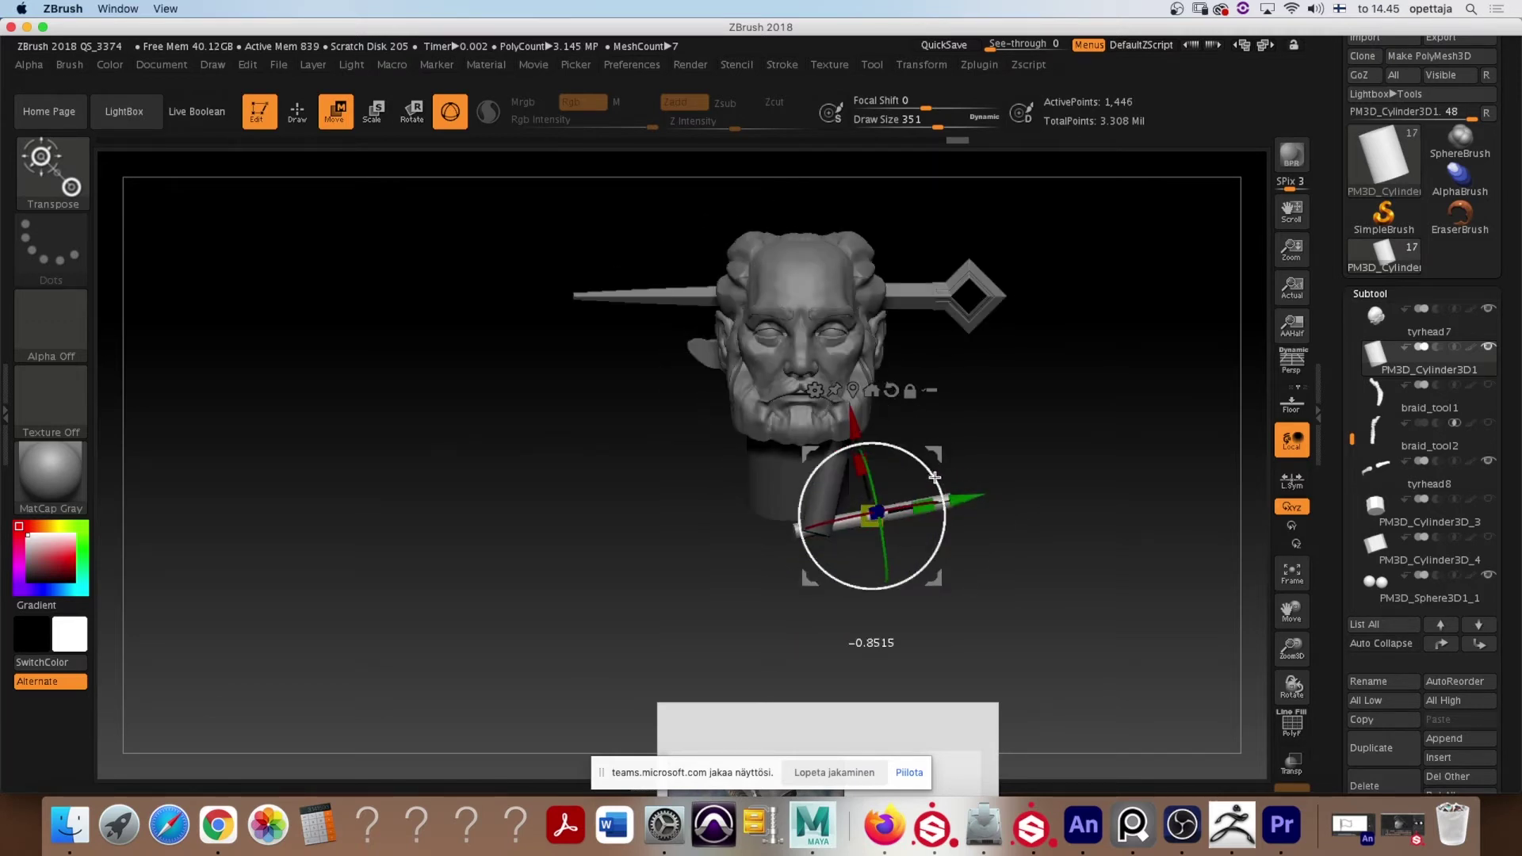
mouse_move(1042, 488)
left_mouse_down()
mouse_move(1006, 492)
mouse_move(999, 574)
mouse_move(1050, 618)
mouse_move(1016, 665)
mouse_move(1036, 669)
mouse_move(1052, 649)
left_mouse_up()
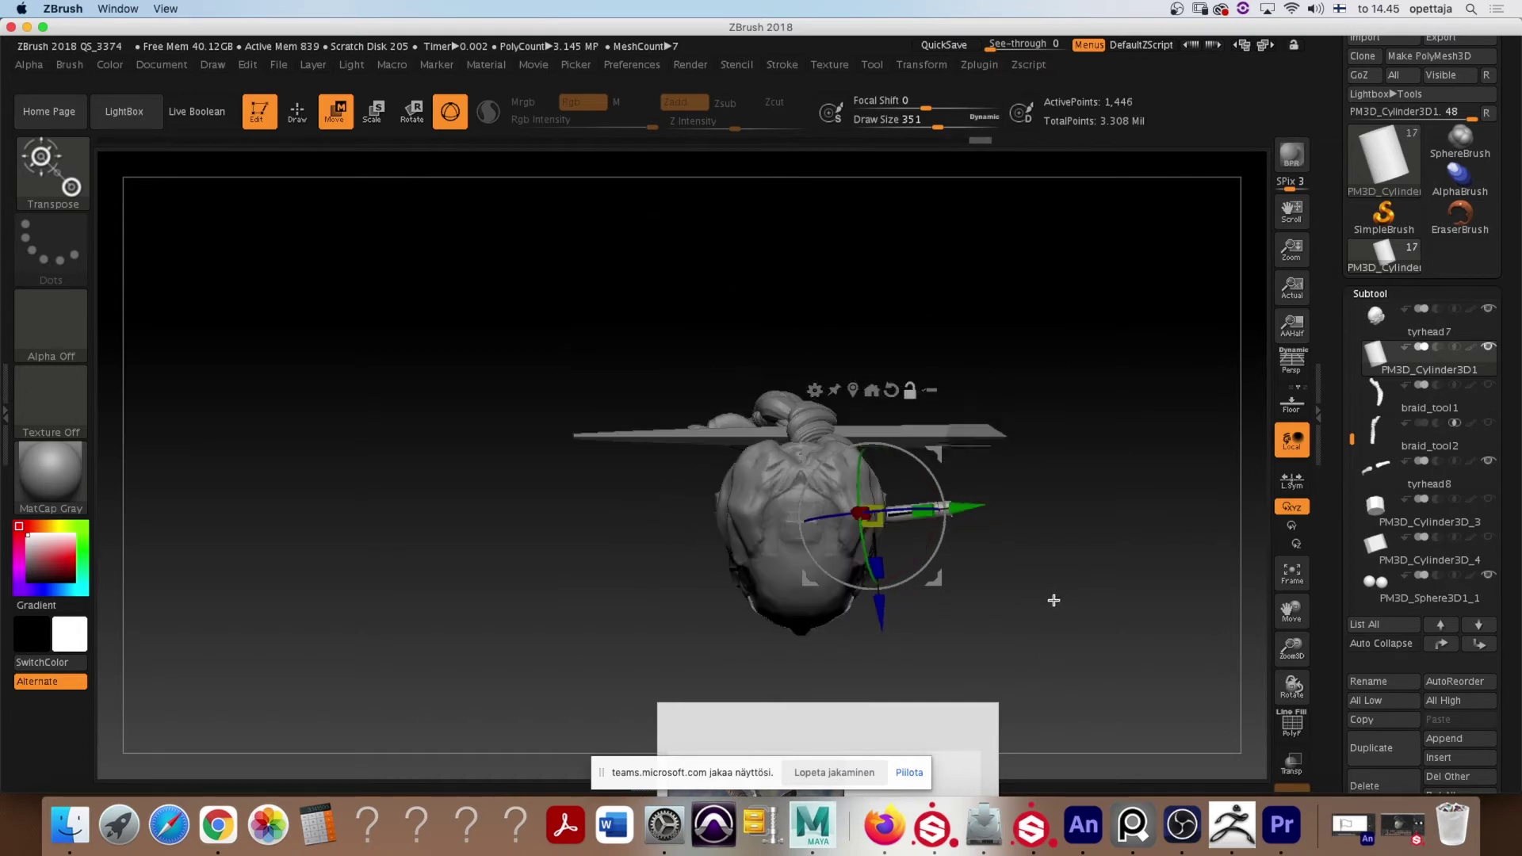
mouse_move(1015, 559)
left_mouse_down()
mouse_move(975, 496)
mouse_move(1013, 370)
mouse_move(1063, 360)
left_mouse_up()
mouse_move(1073, 468)
left_mouse_down()
mouse_move(1039, 499)
mouse_move(1031, 479)
mouse_move(1048, 463)
mouse_move(1063, 491)
left_mouse_up()
Load the ClayBuildup brush and turn the model toward a frontal face view
key("b")
key("c")
key("b")
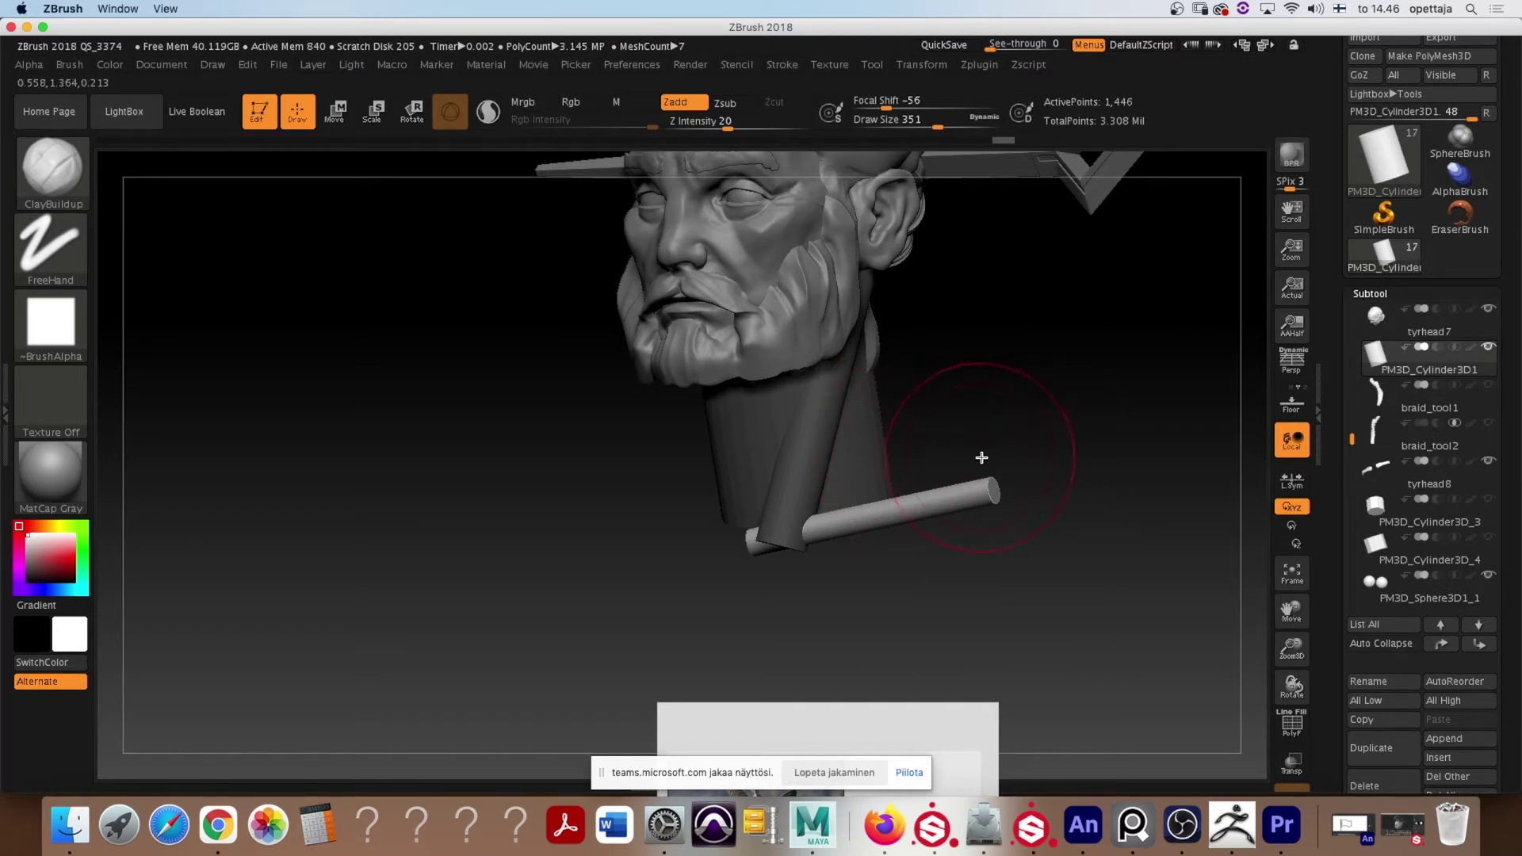
mouse_move(1081, 465)
left_mouse_down()
mouse_move(988, 563)
mouse_move(1037, 499)
mouse_move(1101, 459)
mouse_move(963, 407)
mouse_move(935, 510)
mouse_move(1016, 496)
mouse_move(1080, 455)
mouse_move(1069, 466)
mouse_move(1094, 465)
mouse_move(1082, 459)
left_mouse_up()
left_click_drag(1047, 364, 1040, 374)
Switch to the Move Topological brush at draw size 422
key("b")
key("m")
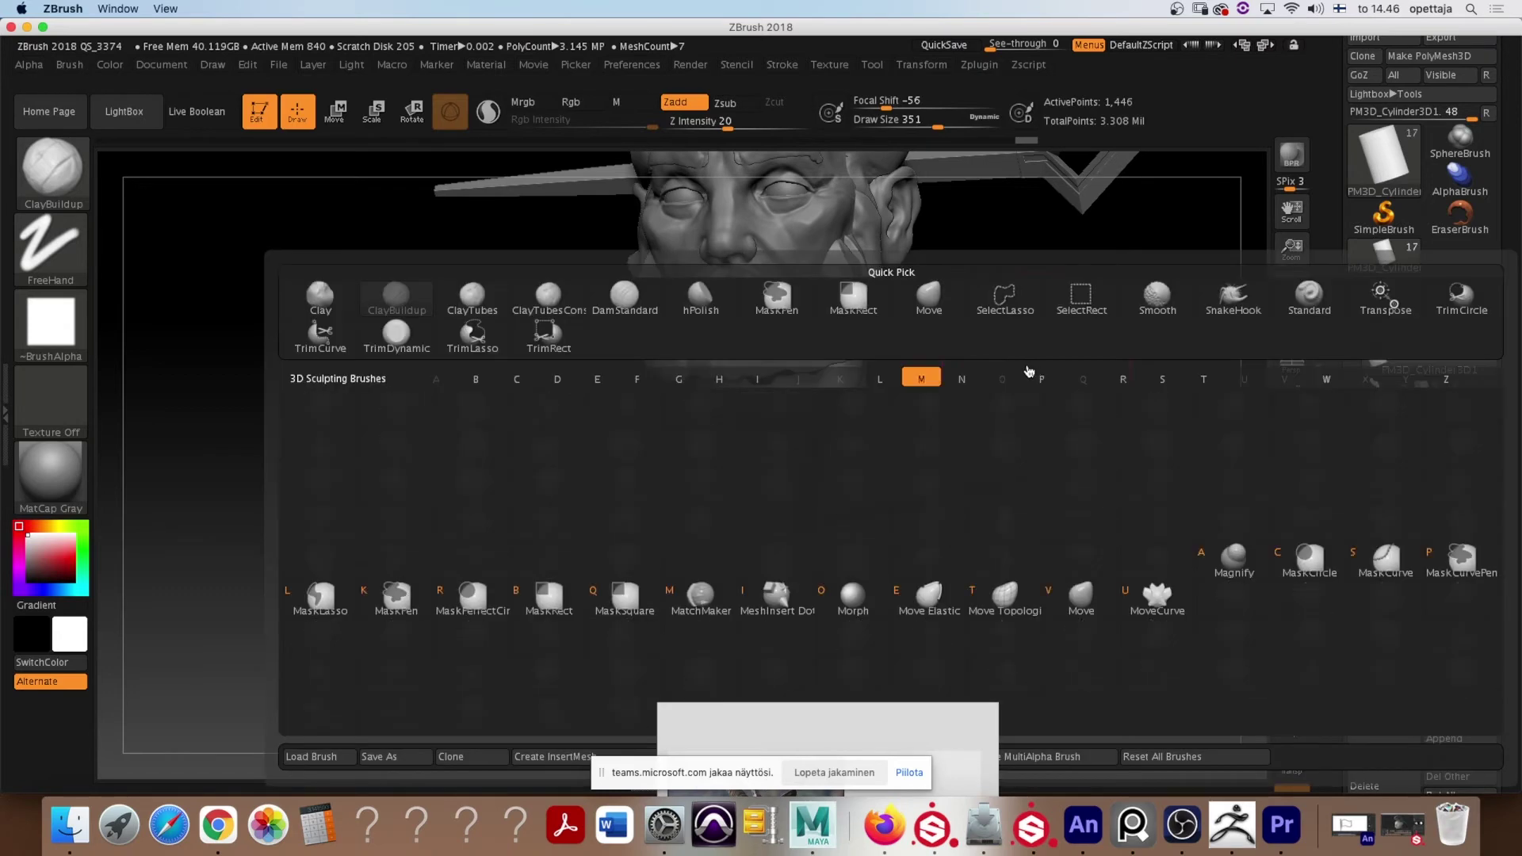
key("t")
key("s")
mouse_move(1013, 374)
left_mouse_down()
mouse_move(911, 435)
mouse_move(867, 436)
mouse_move(895, 477)
left_mouse_up()
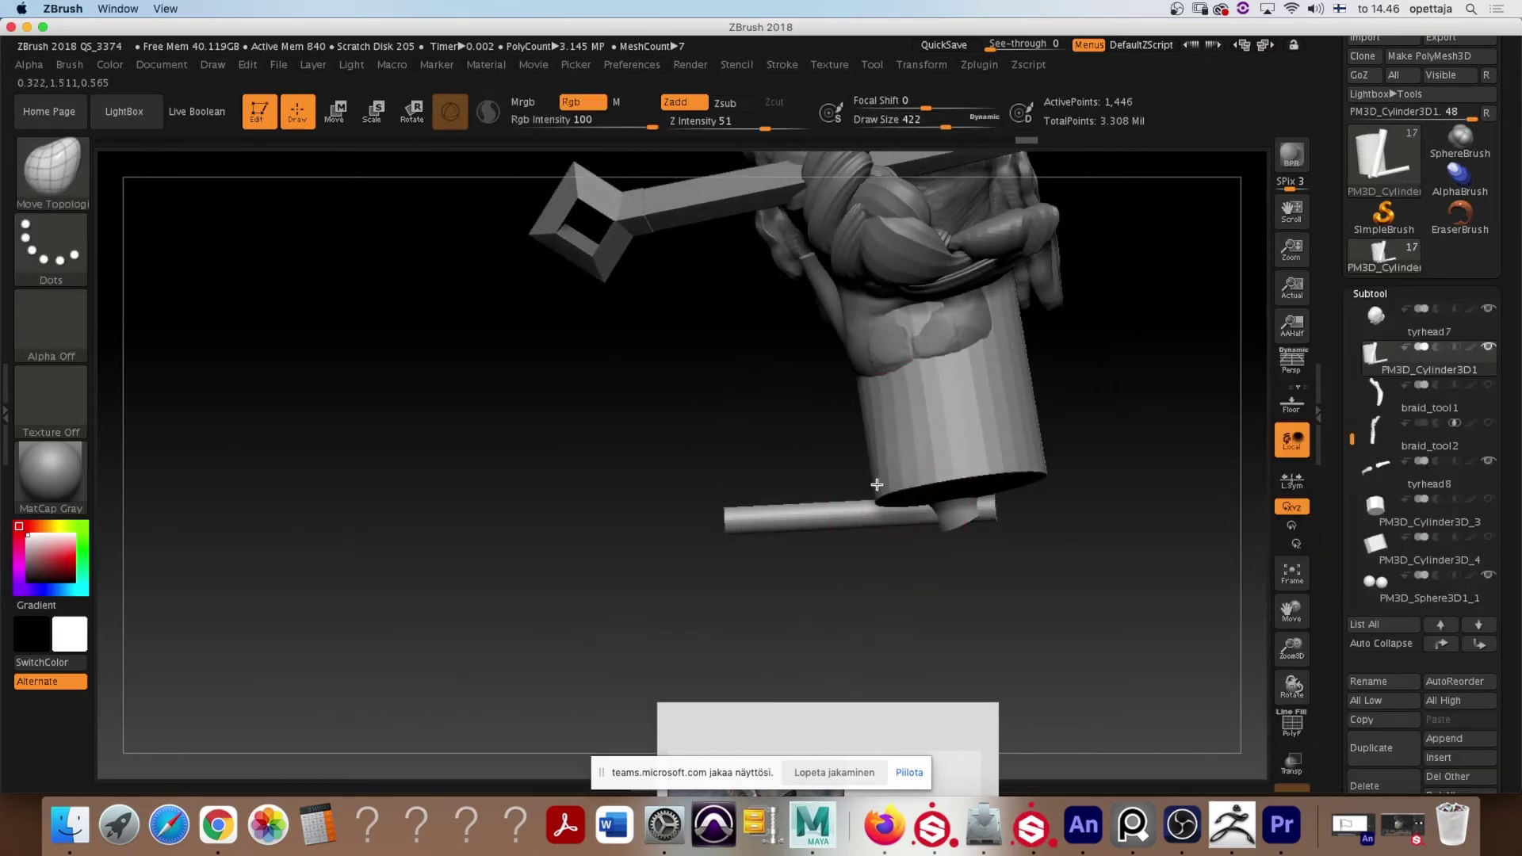
Pull the lower neck outward into the first sloping shoulder
mouse_move(725, 492)
left_mouse_down()
mouse_move(1091, 401)
mouse_move(985, 458)
left_mouse_up()
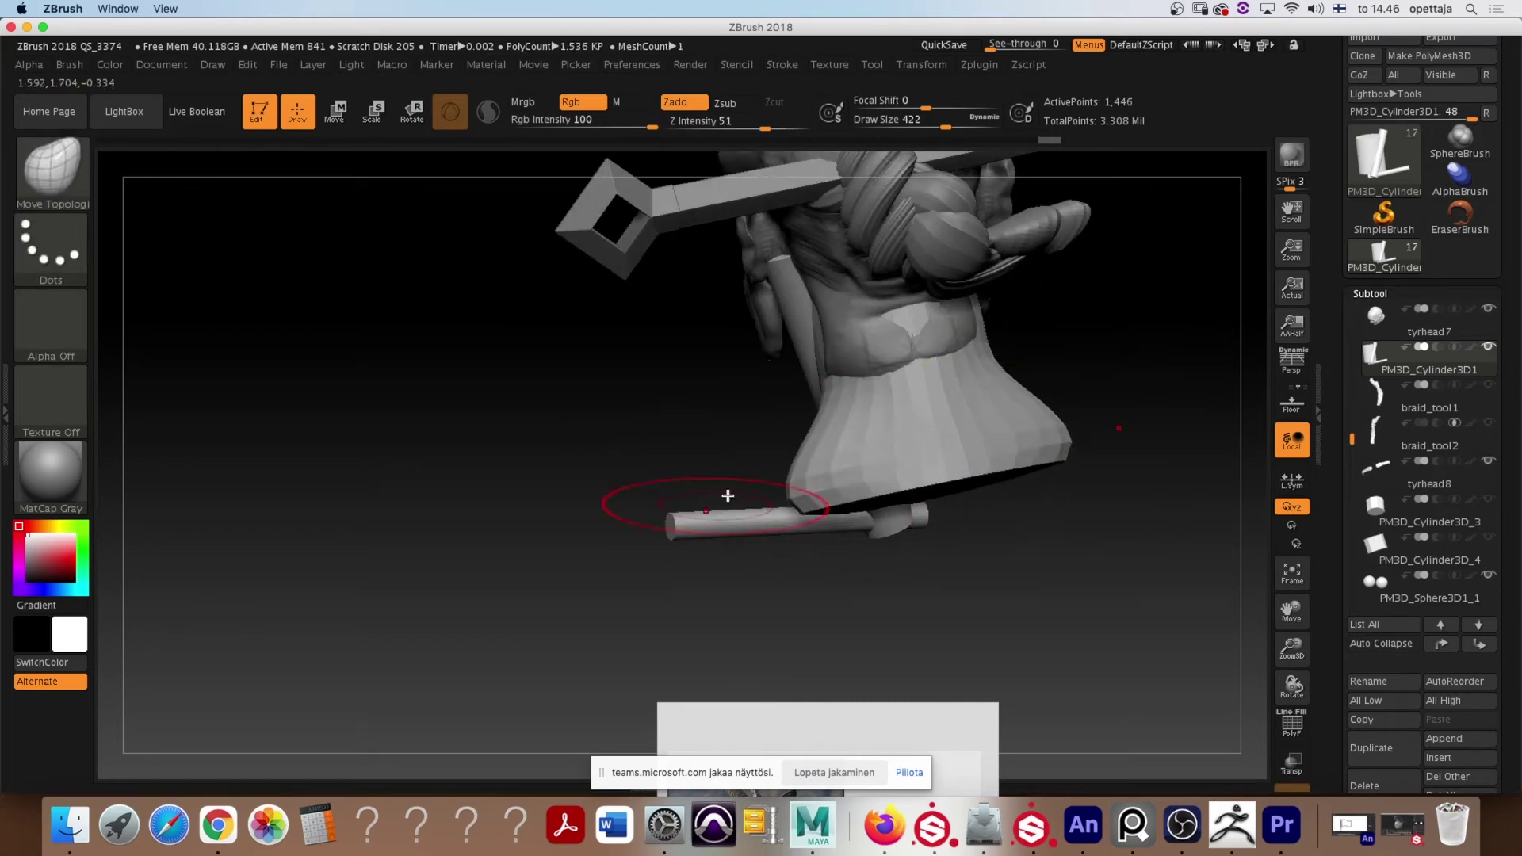
mouse_move(663, 503)
left_mouse_down()
mouse_move(1033, 503)
mouse_move(1081, 476)
mouse_move(870, 456)
left_mouse_up()
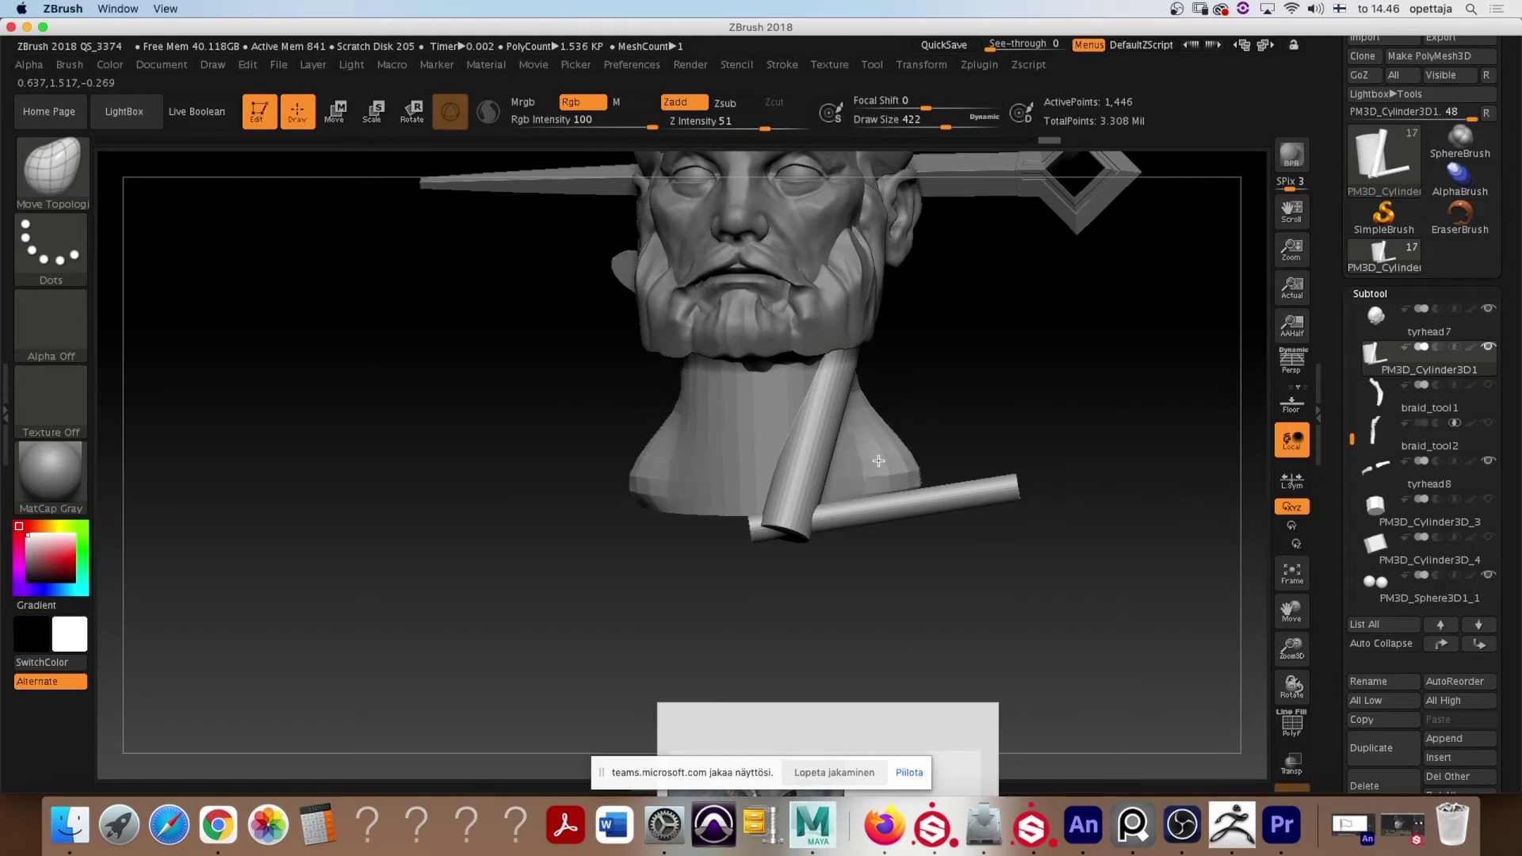
mouse_move(1024, 433)
left_mouse_down()
mouse_move(914, 461)
mouse_move(1131, 534)
mouse_move(881, 521)
mouse_move(1005, 576)
mouse_move(1011, 412)
left_mouse_up()
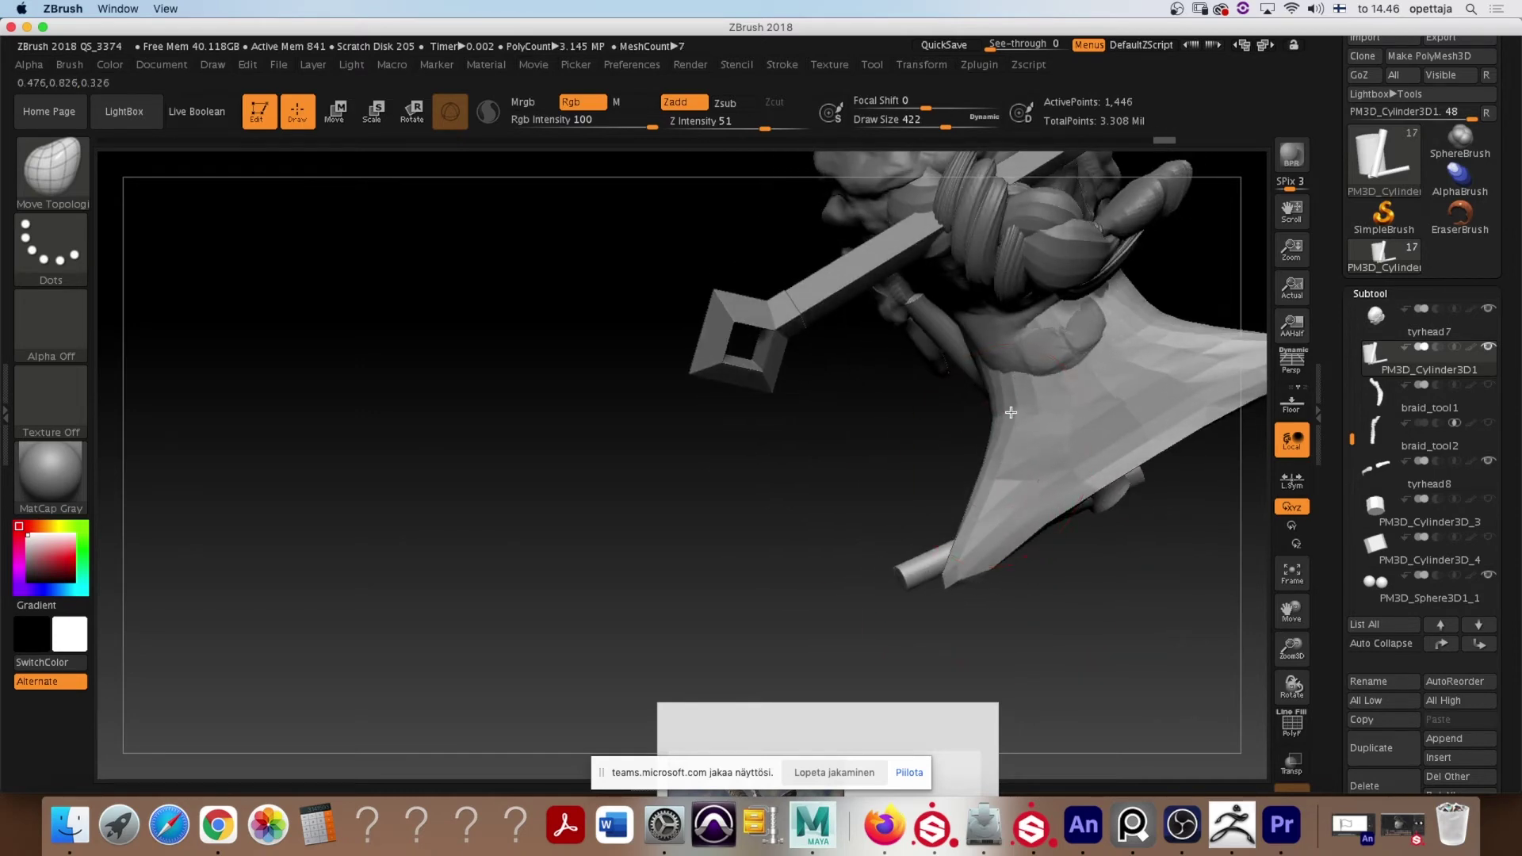
mouse_move(1011, 412)
left_mouse_down()
mouse_move(1086, 514)
mouse_move(1060, 493)
left_mouse_up()
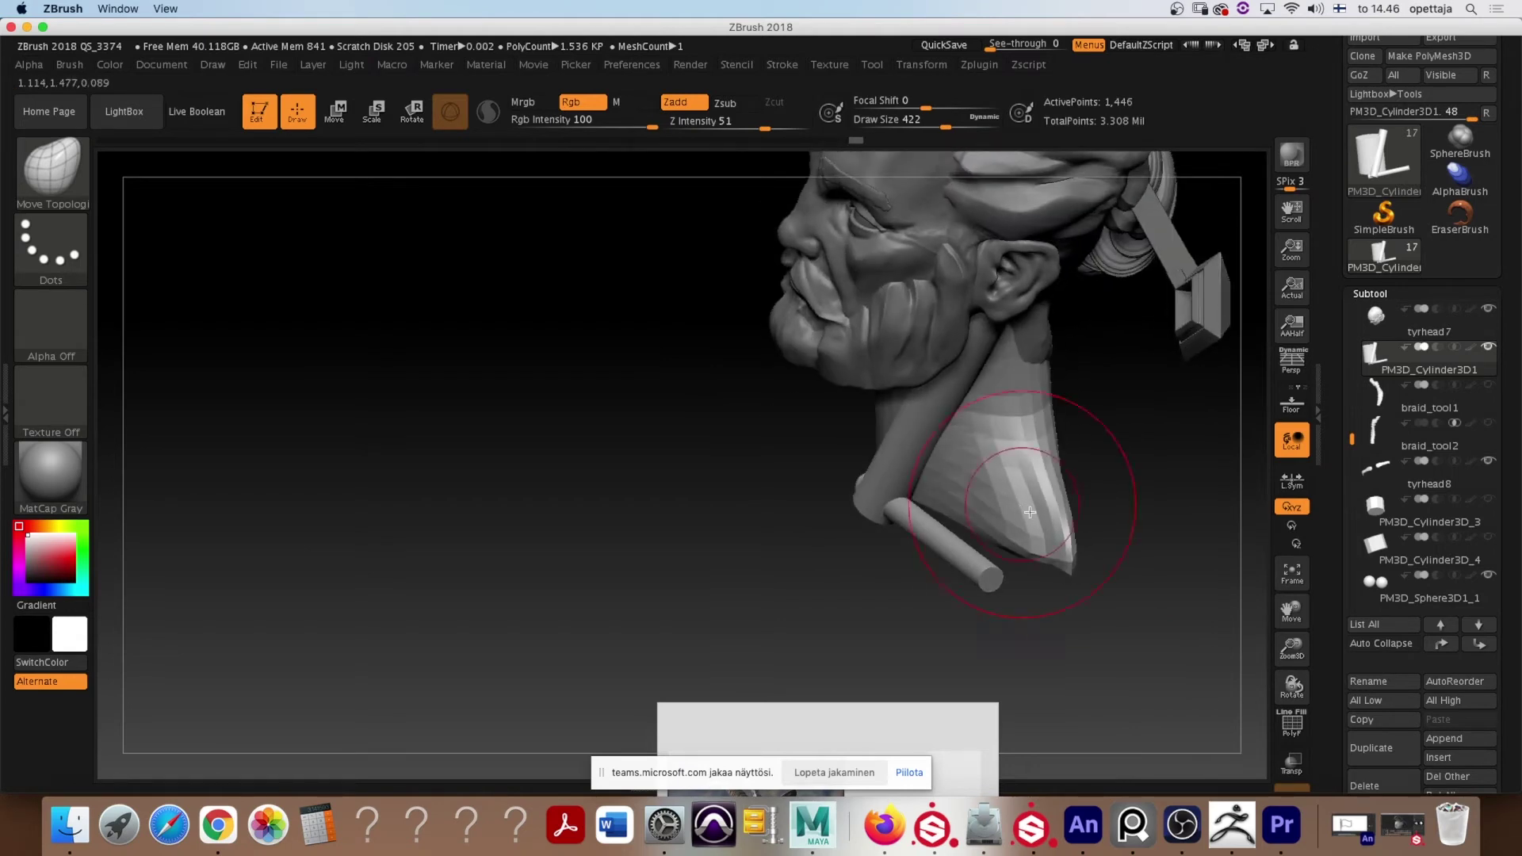
mouse_move(1077, 587)
left_mouse_down()
mouse_move(977, 578)
mouse_move(1015, 564)
left_mouse_up()
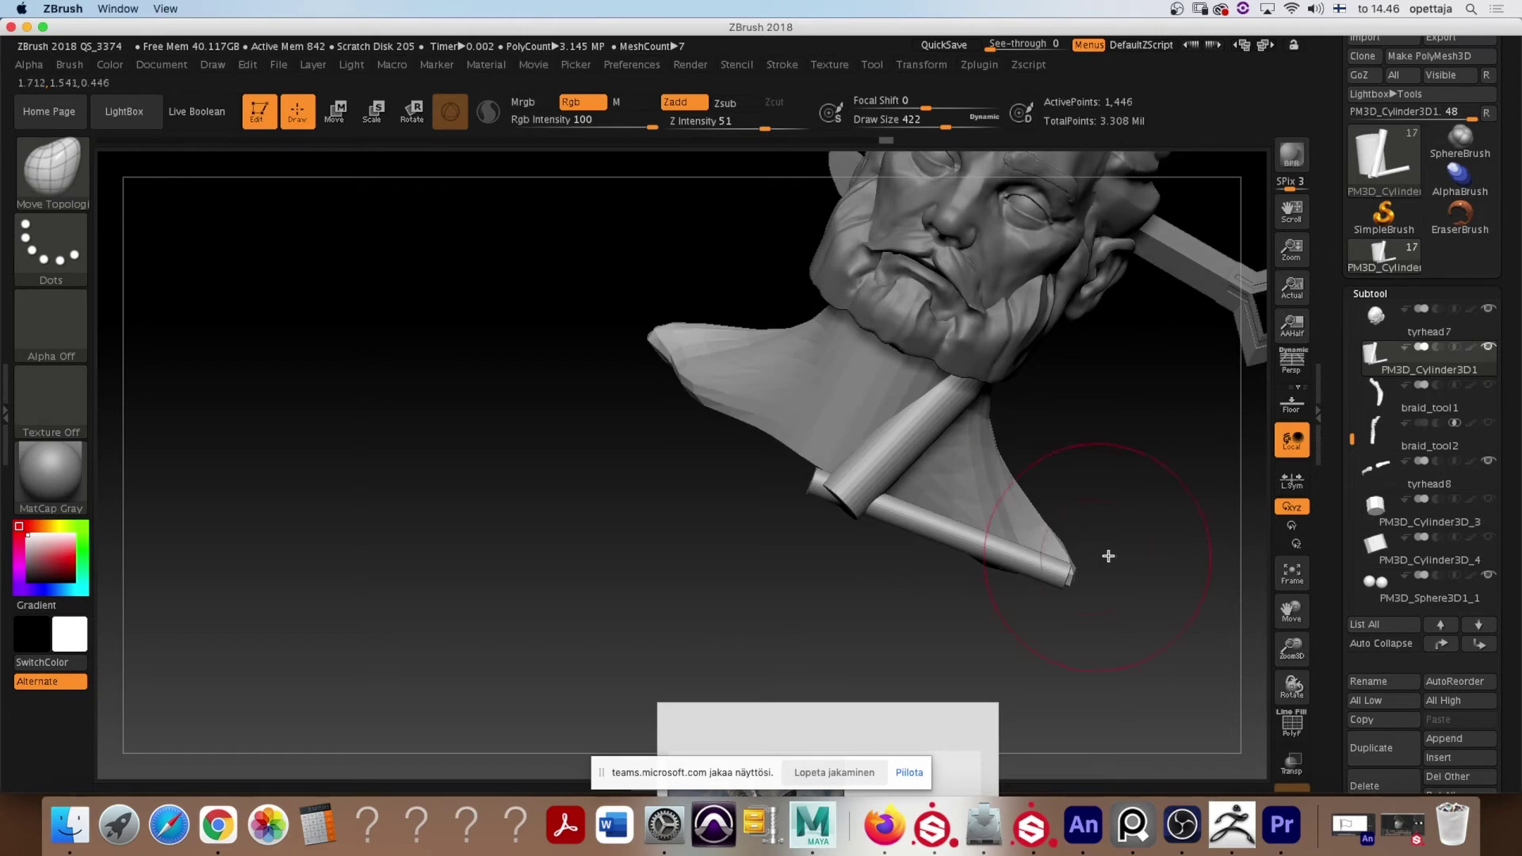
mouse_move(1109, 556)
left_mouse_down()
mouse_move(1047, 635)
mouse_move(1081, 605)
left_mouse_up()
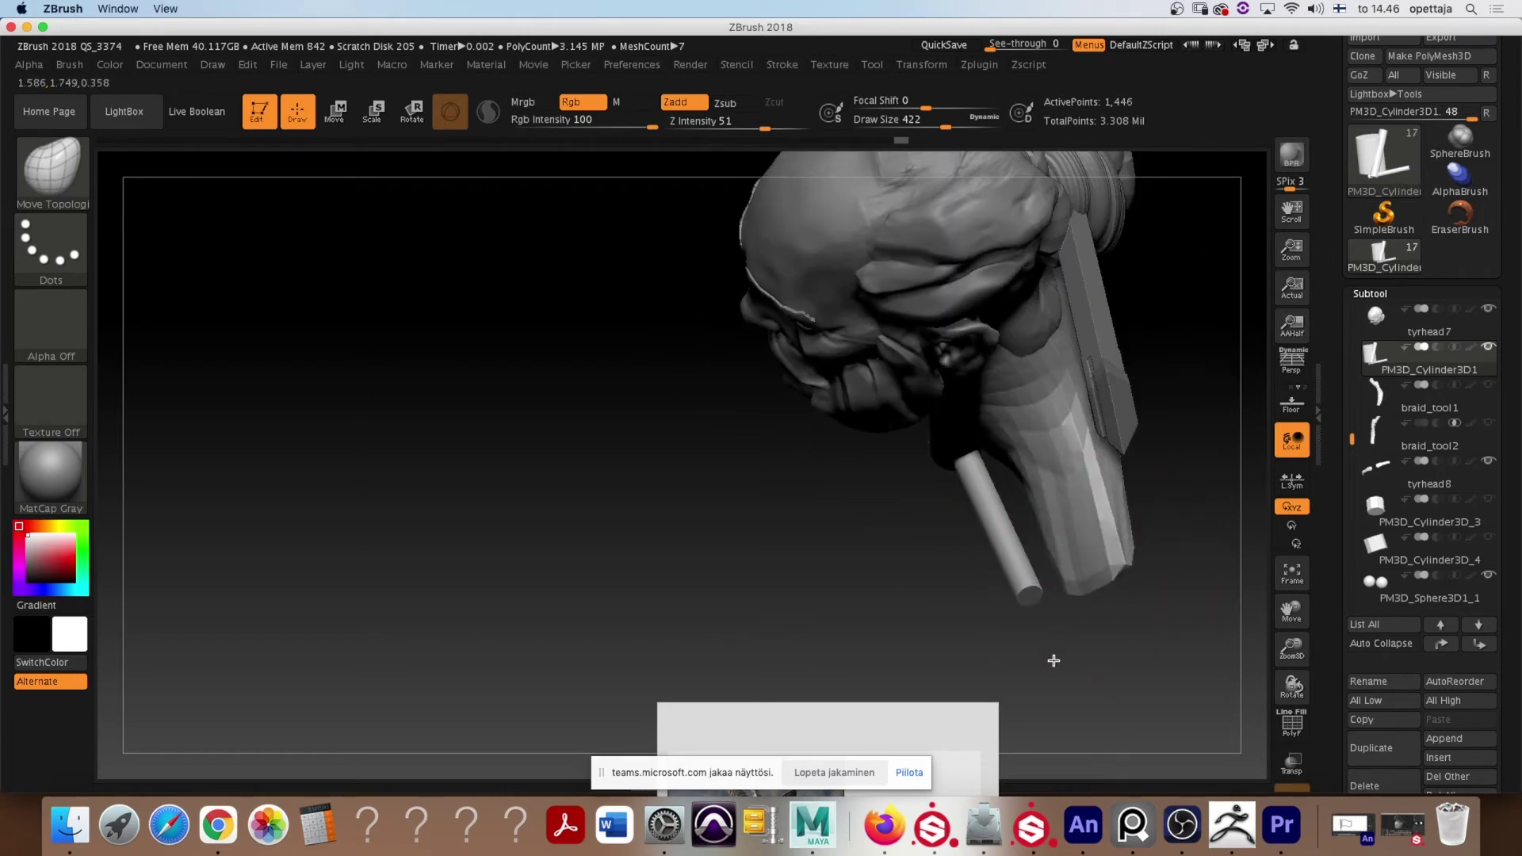
left_click_drag(1030, 555, 994, 503)
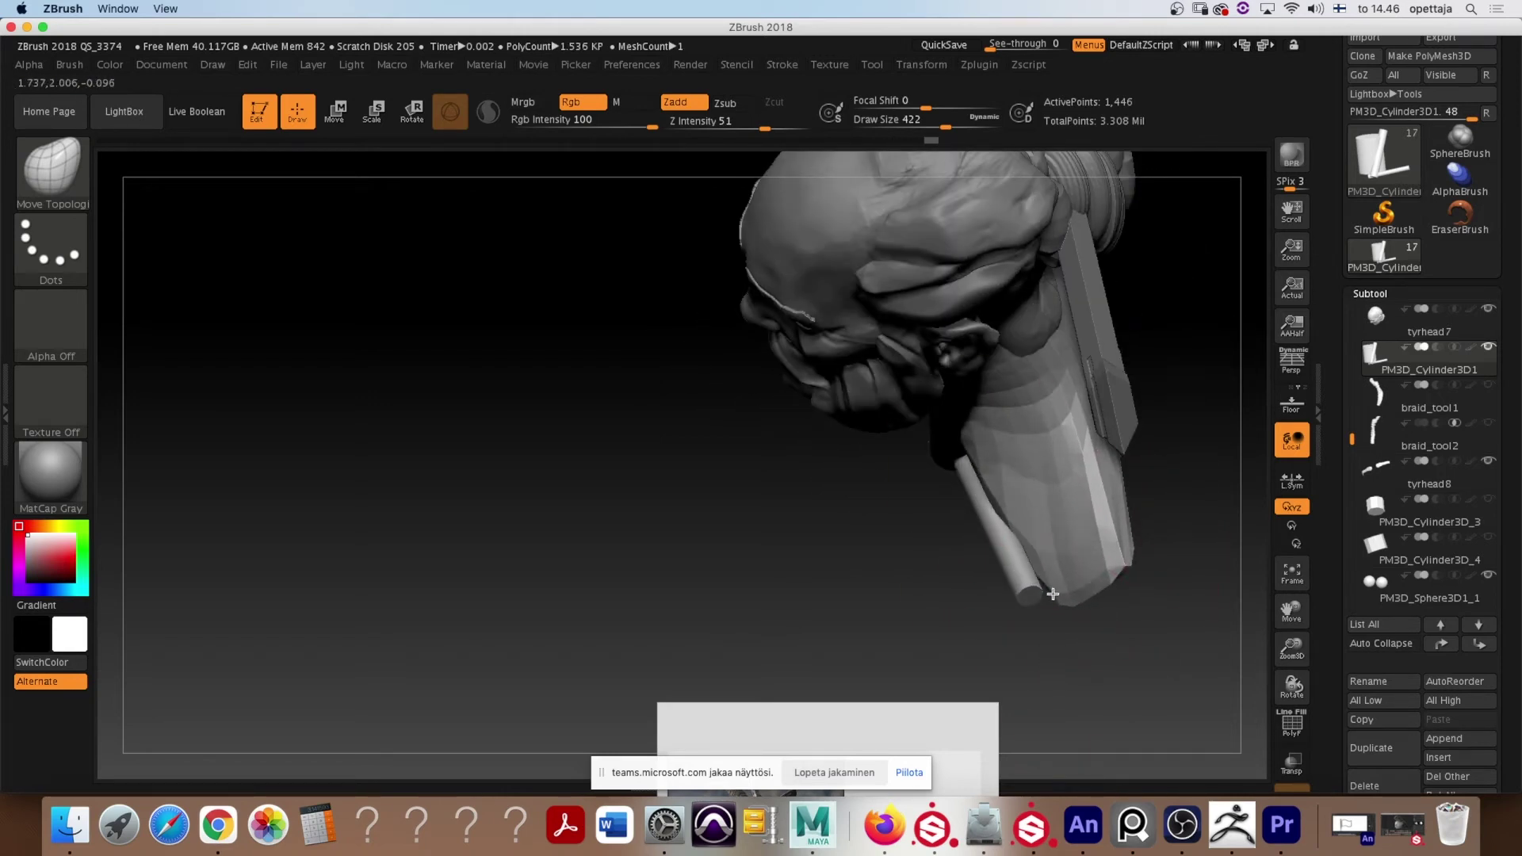
Pull the neck's right edge out into the other shoulder and frame the model
mouse_move(1110, 612)
left_mouse_down()
mouse_move(1012, 618)
mouse_move(1103, 465)
mouse_move(1043, 486)
left_mouse_up()
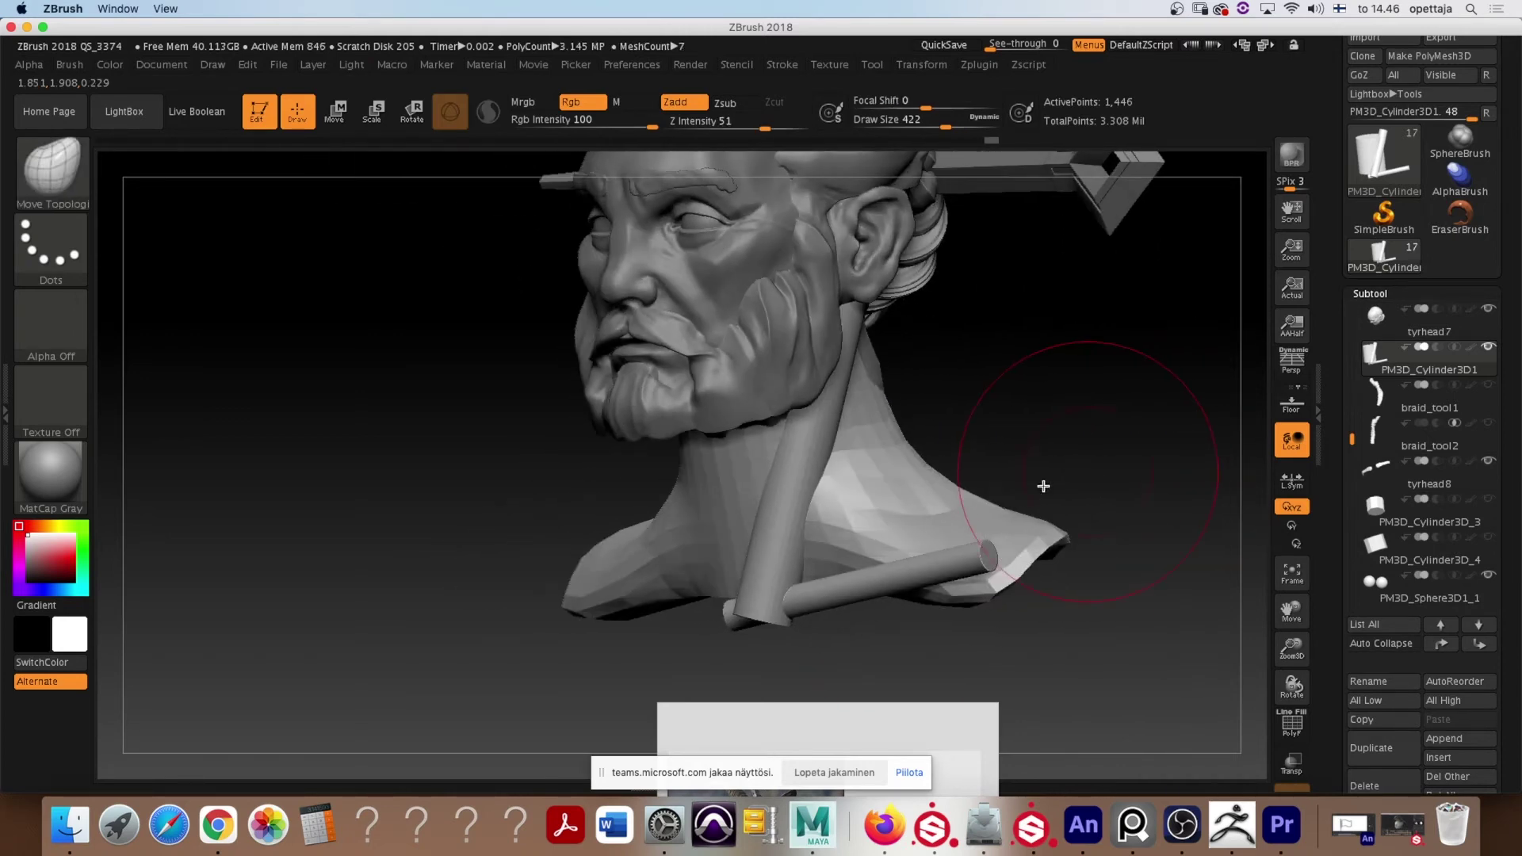
key("ctrl")
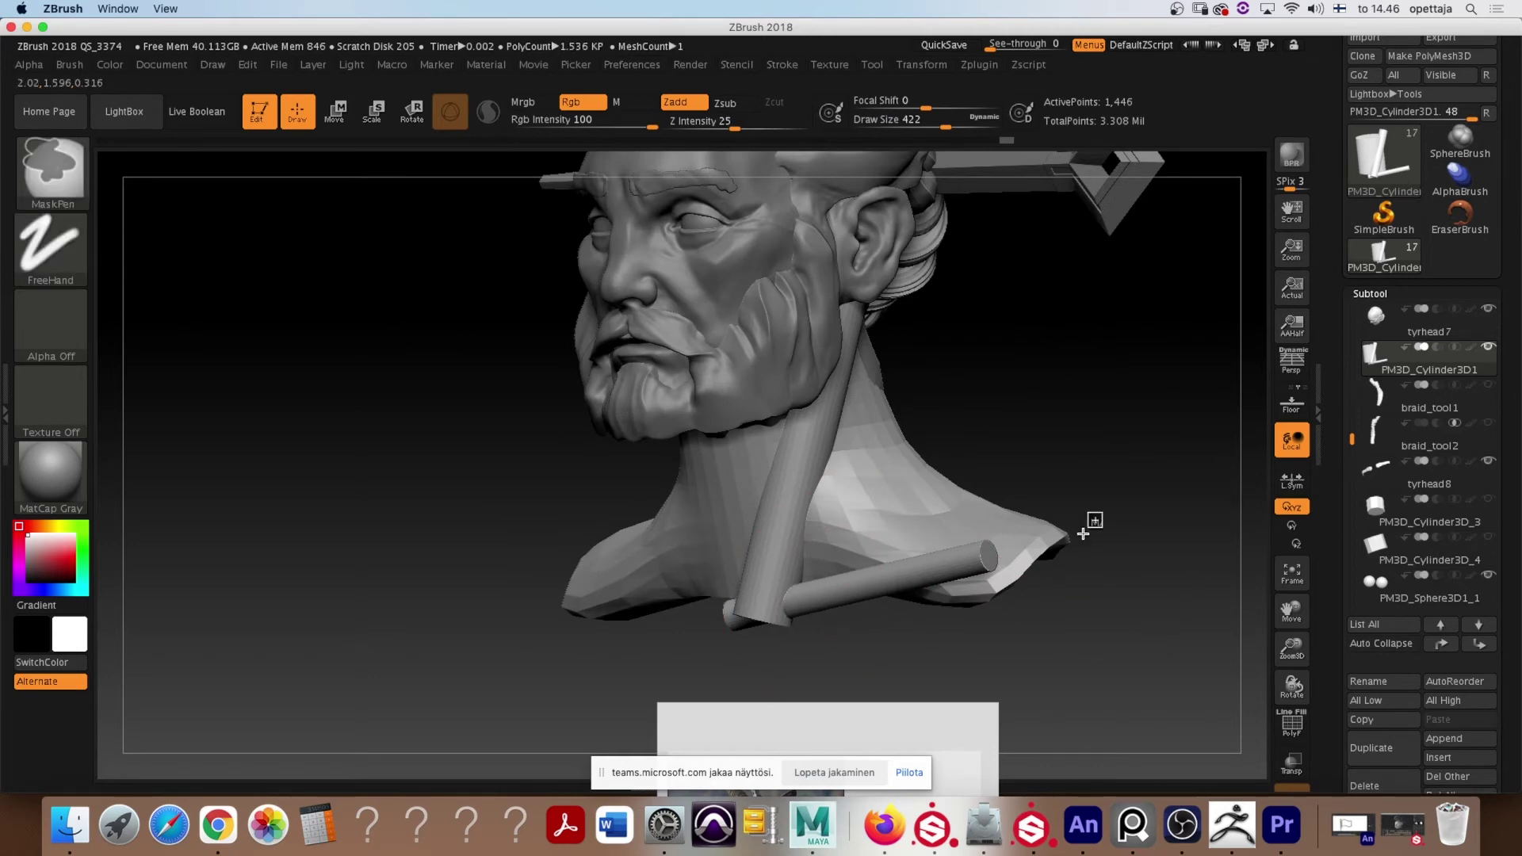
mouse_move(1104, 510)
left_mouse_down()
mouse_move(881, 518)
mouse_move(1005, 503)
mouse_move(1013, 541)
left_mouse_up()
left_click_drag(1017, 483, 914, 339)
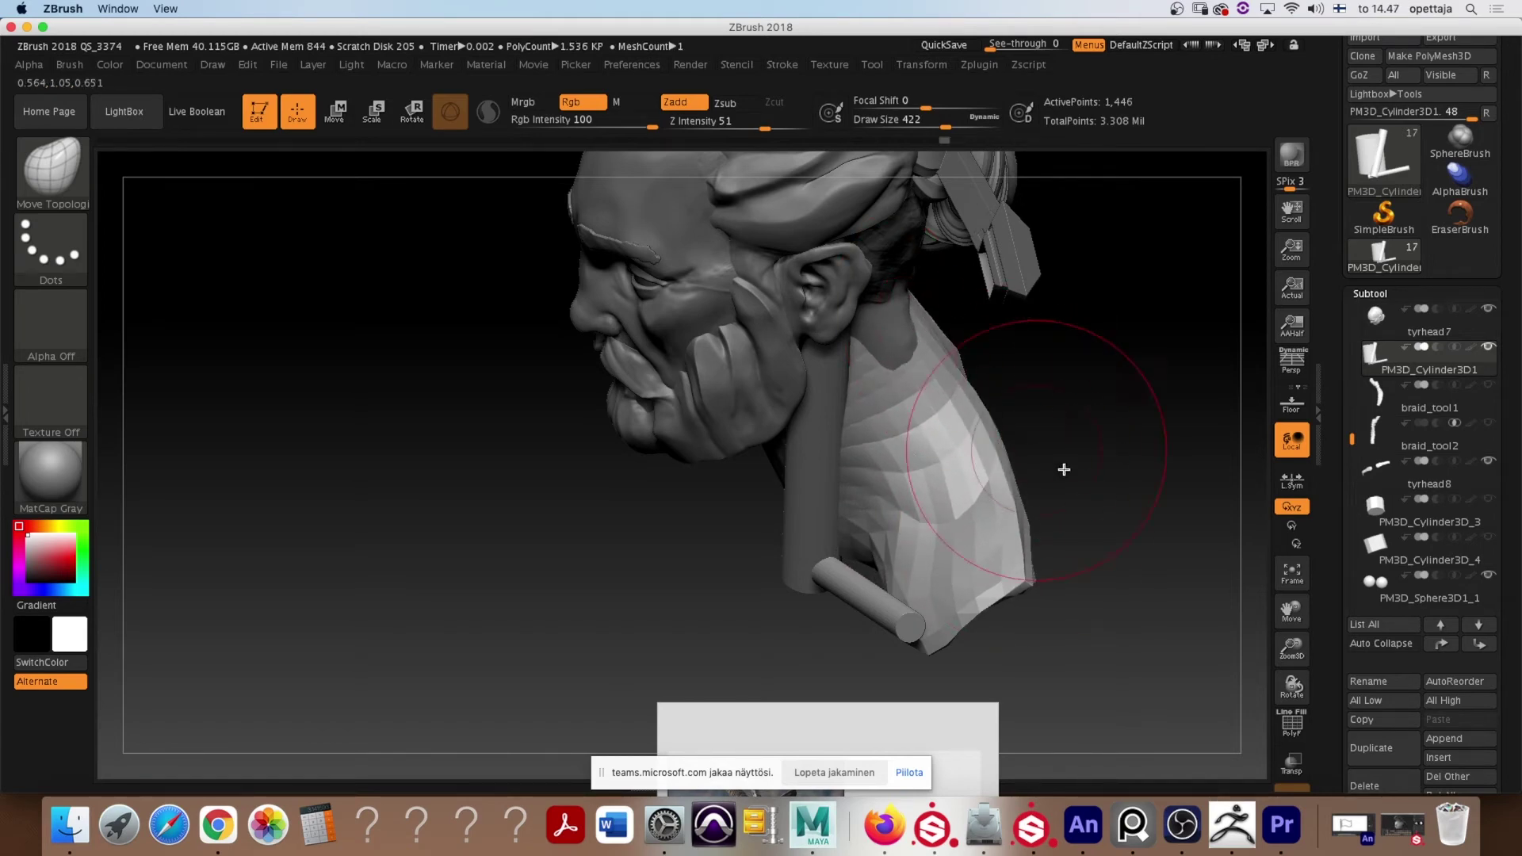
left_click_drag(1064, 469, 991, 507)
left_click_drag(774, 523, 1142, 498)
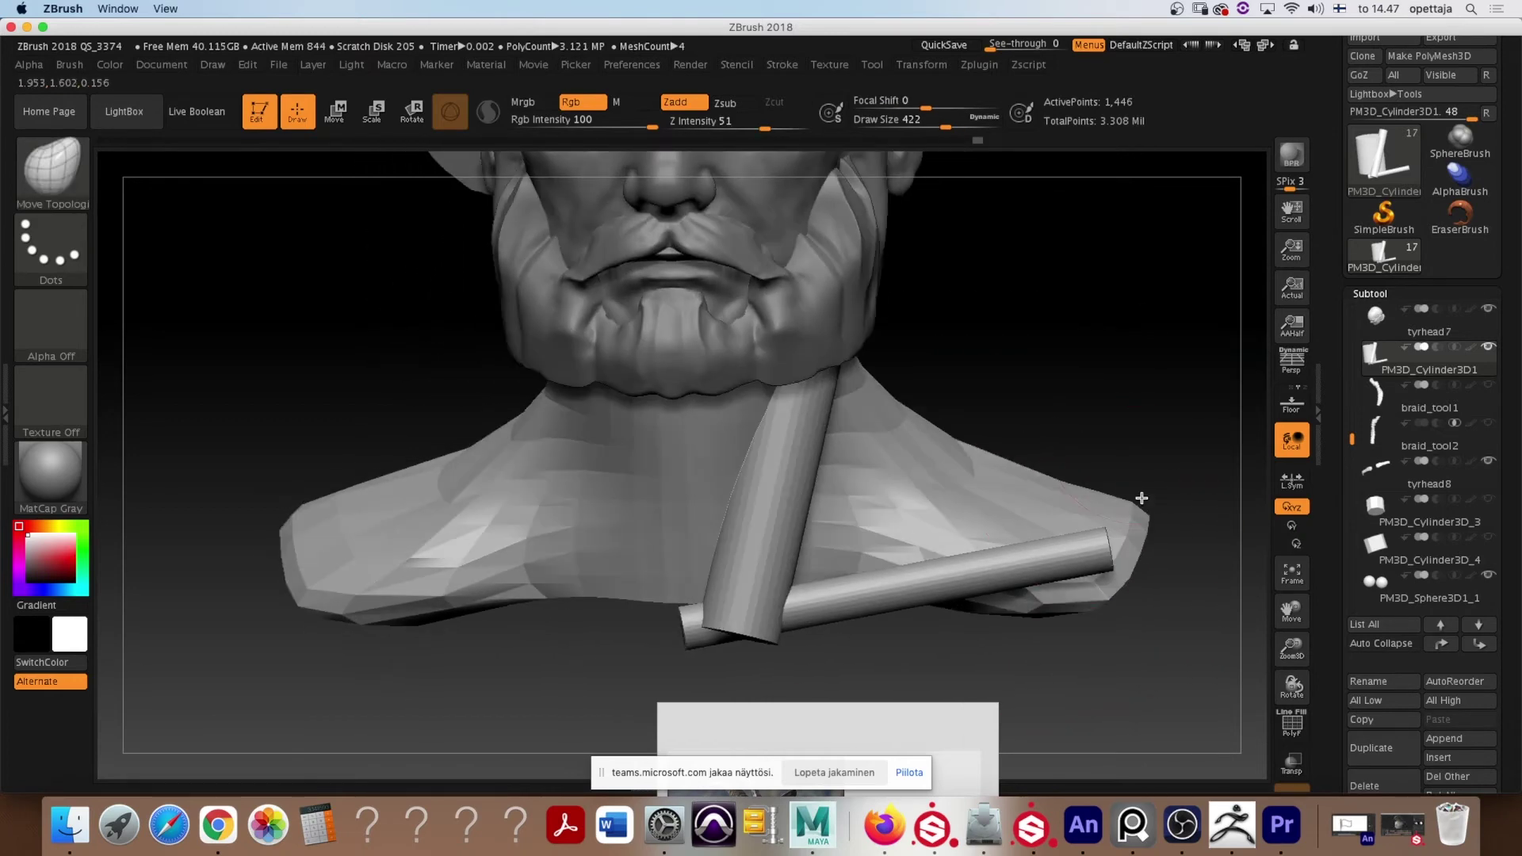
key("f")
mouse_move(938, 444)
left_mouse_down()
mouse_move(1037, 518)
mouse_move(1026, 476)
mouse_move(1047, 459)
mouse_move(1141, 517)
left_mouse_up()
Set ClayBuildup to draw size 172 and build up the collar surface
key("b")
key("c")
key("b")
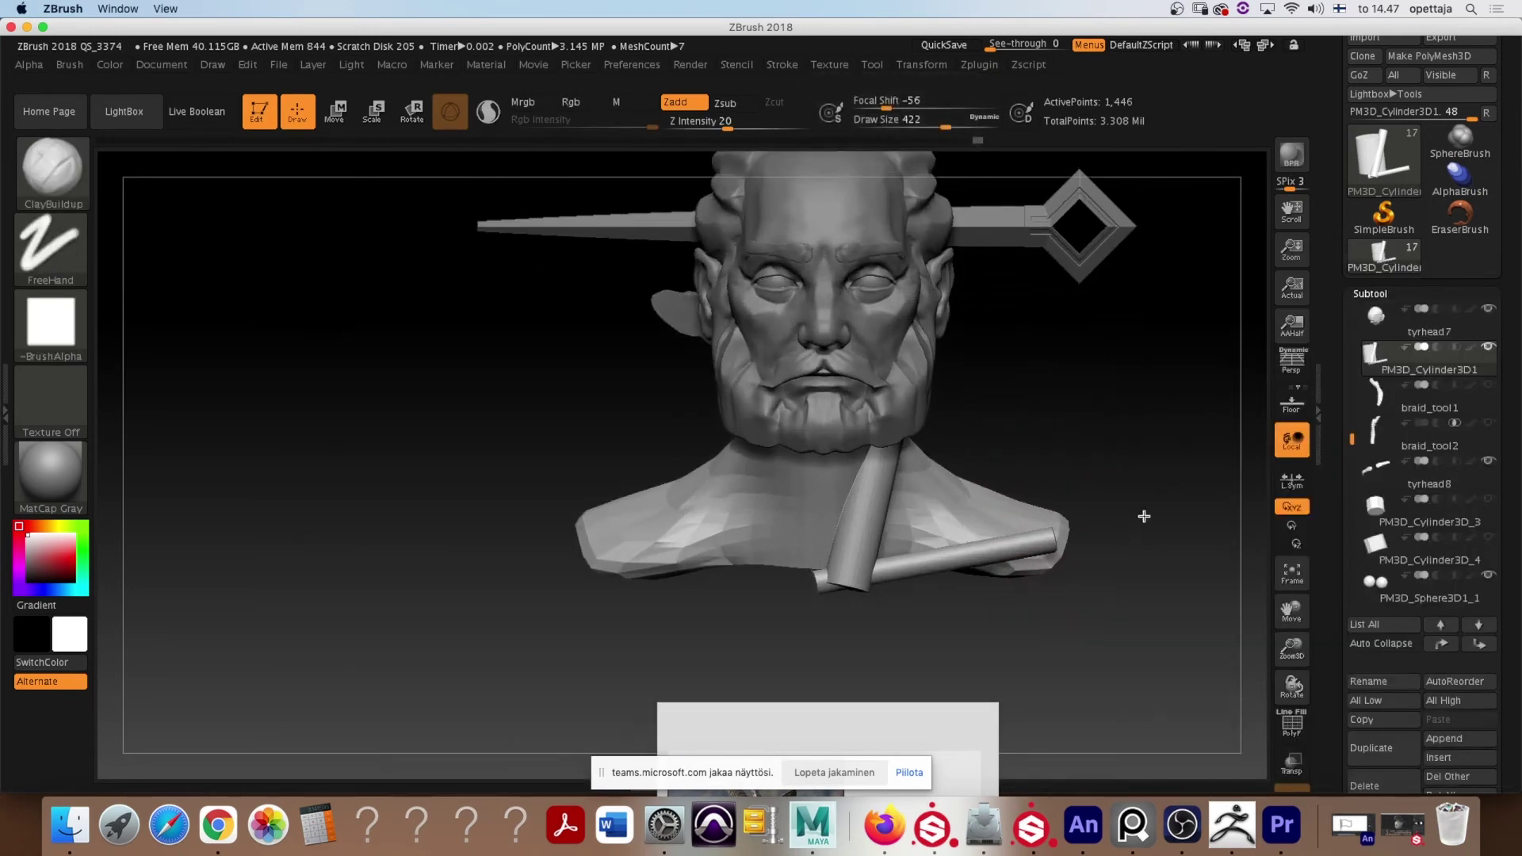
key("s")
left_click(1078, 468)
left_click_drag(1098, 469, 1128, 476)
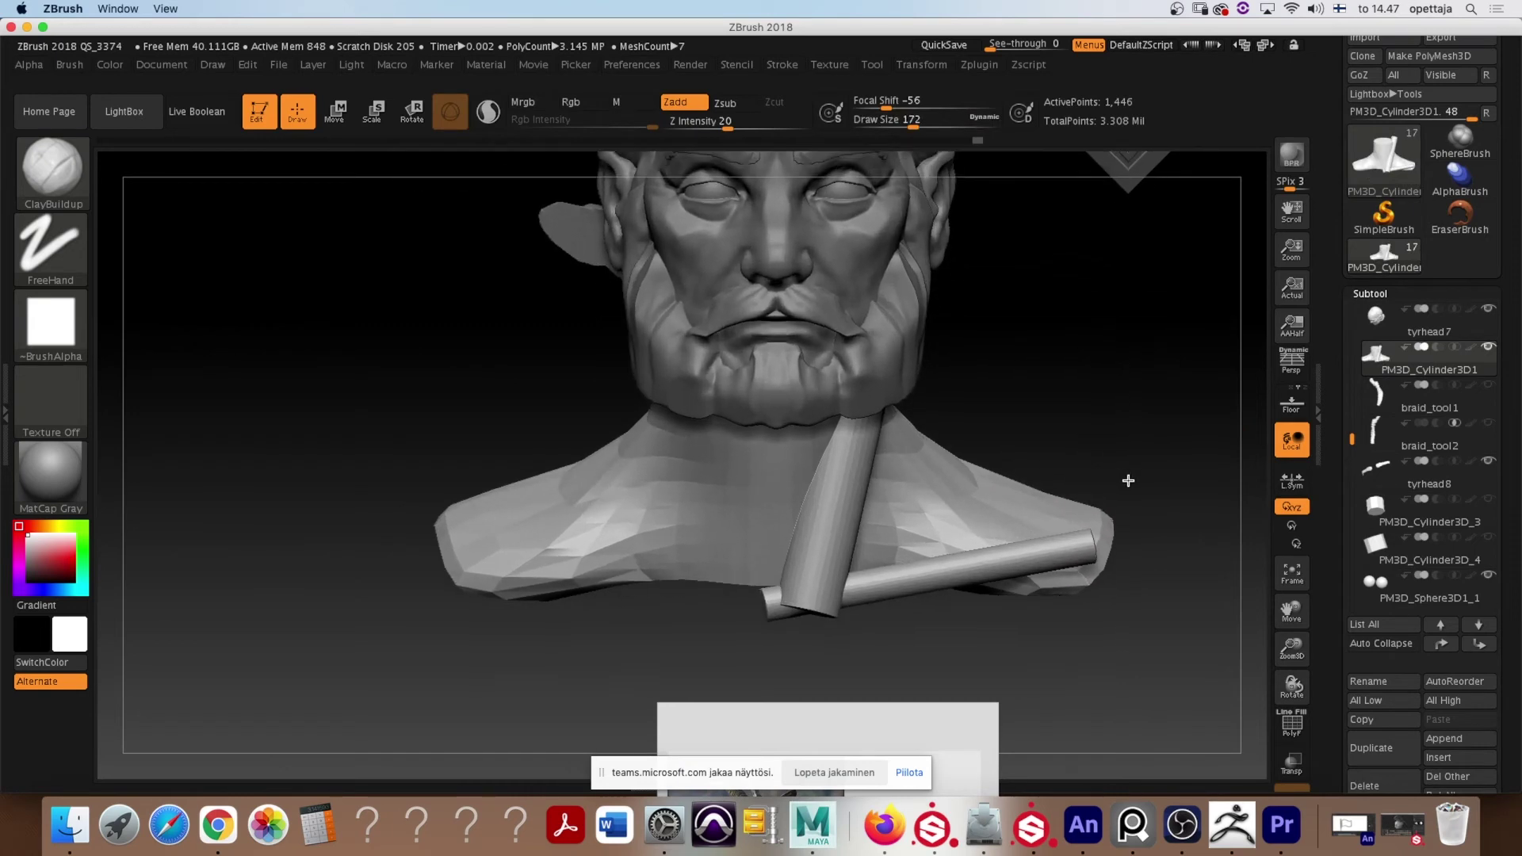
left_click_drag(1111, 425, 1025, 449)
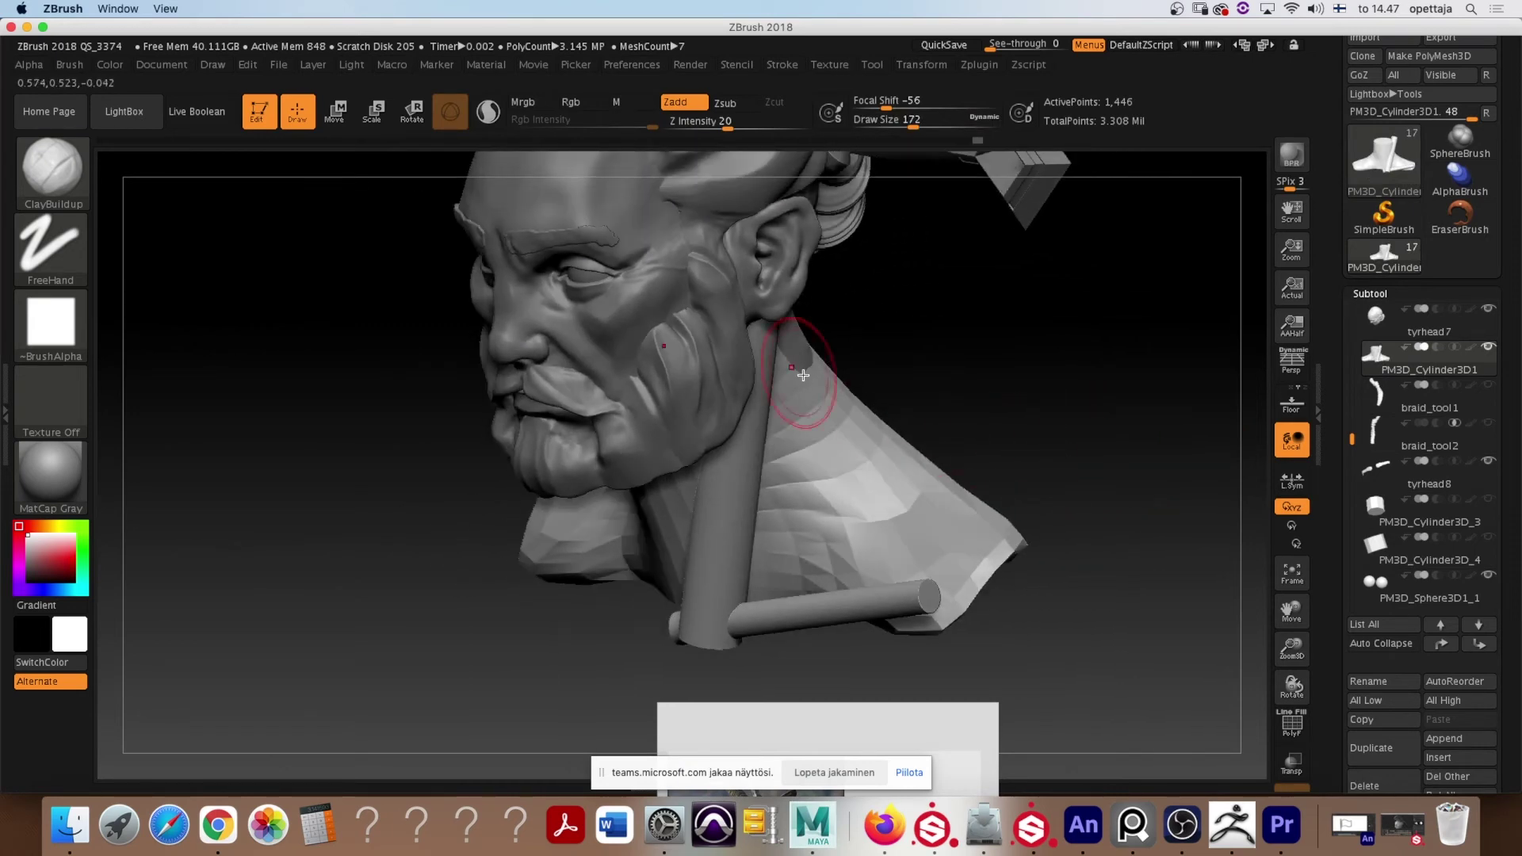
mouse_move(904, 428)
right_mouse_down()
mouse_move(873, 388)
mouse_move(944, 397)
mouse_move(654, 378)
right_mouse_up()
mouse_move(971, 470)
right_mouse_down()
mouse_move(1010, 500)
mouse_move(1013, 483)
mouse_move(743, 467)
right_mouse_up()
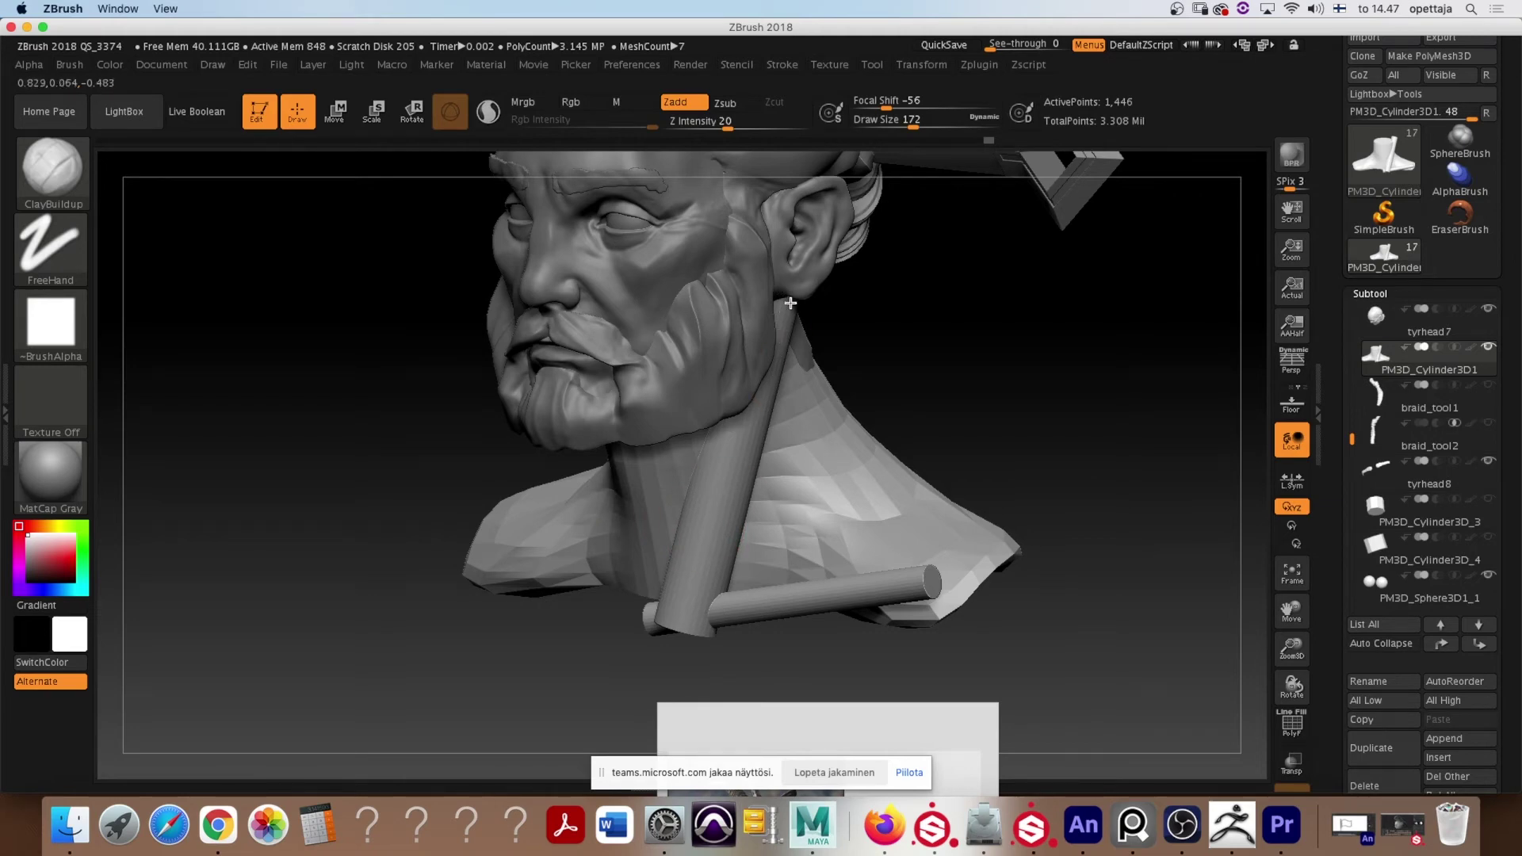
right_click_drag(850, 433, 891, 443)
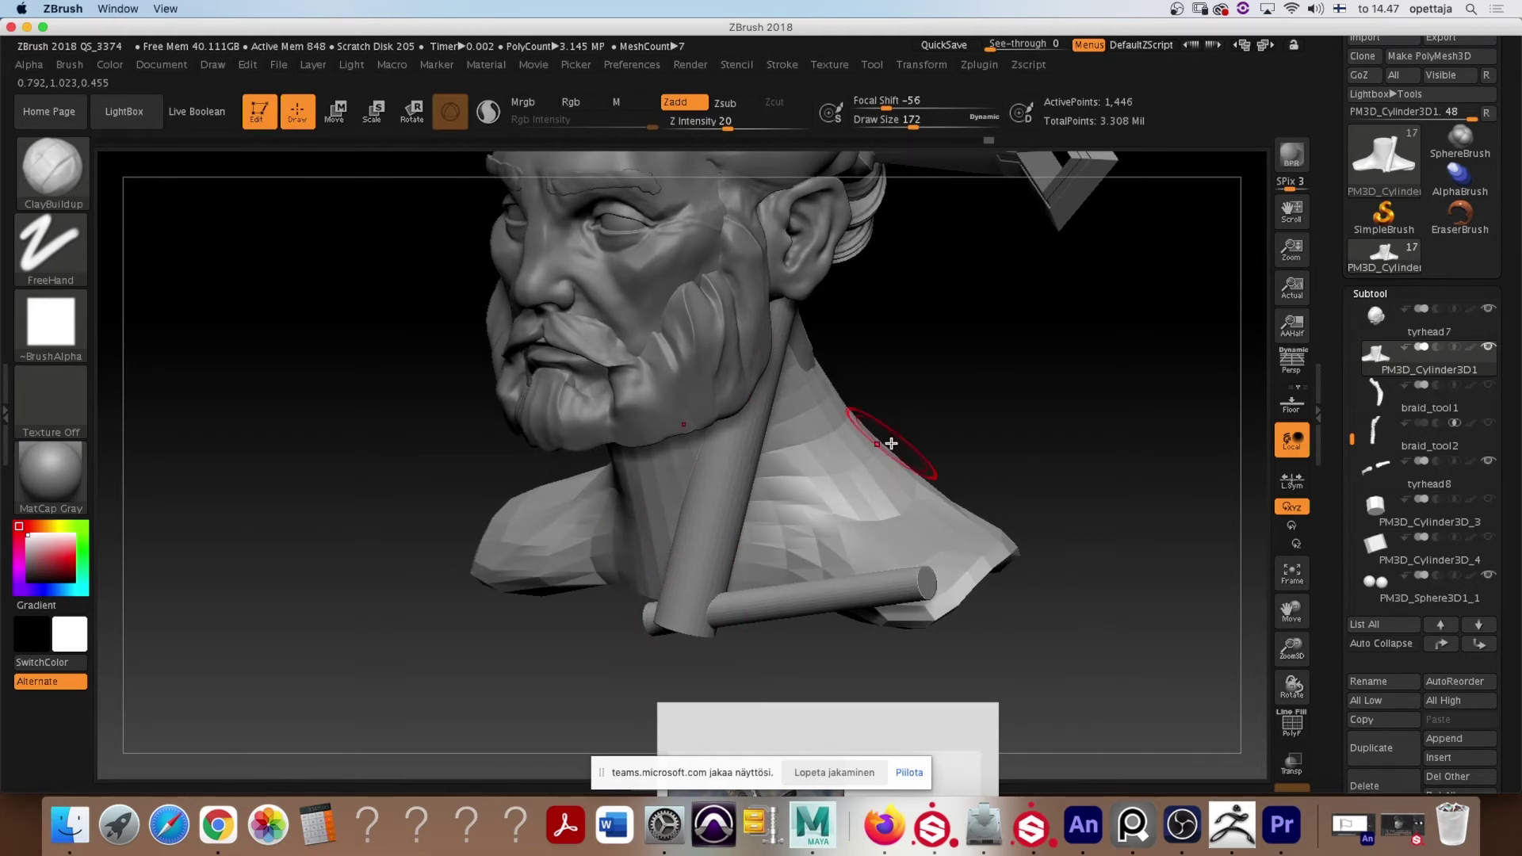
right_click_drag(1025, 446, 780, 558)
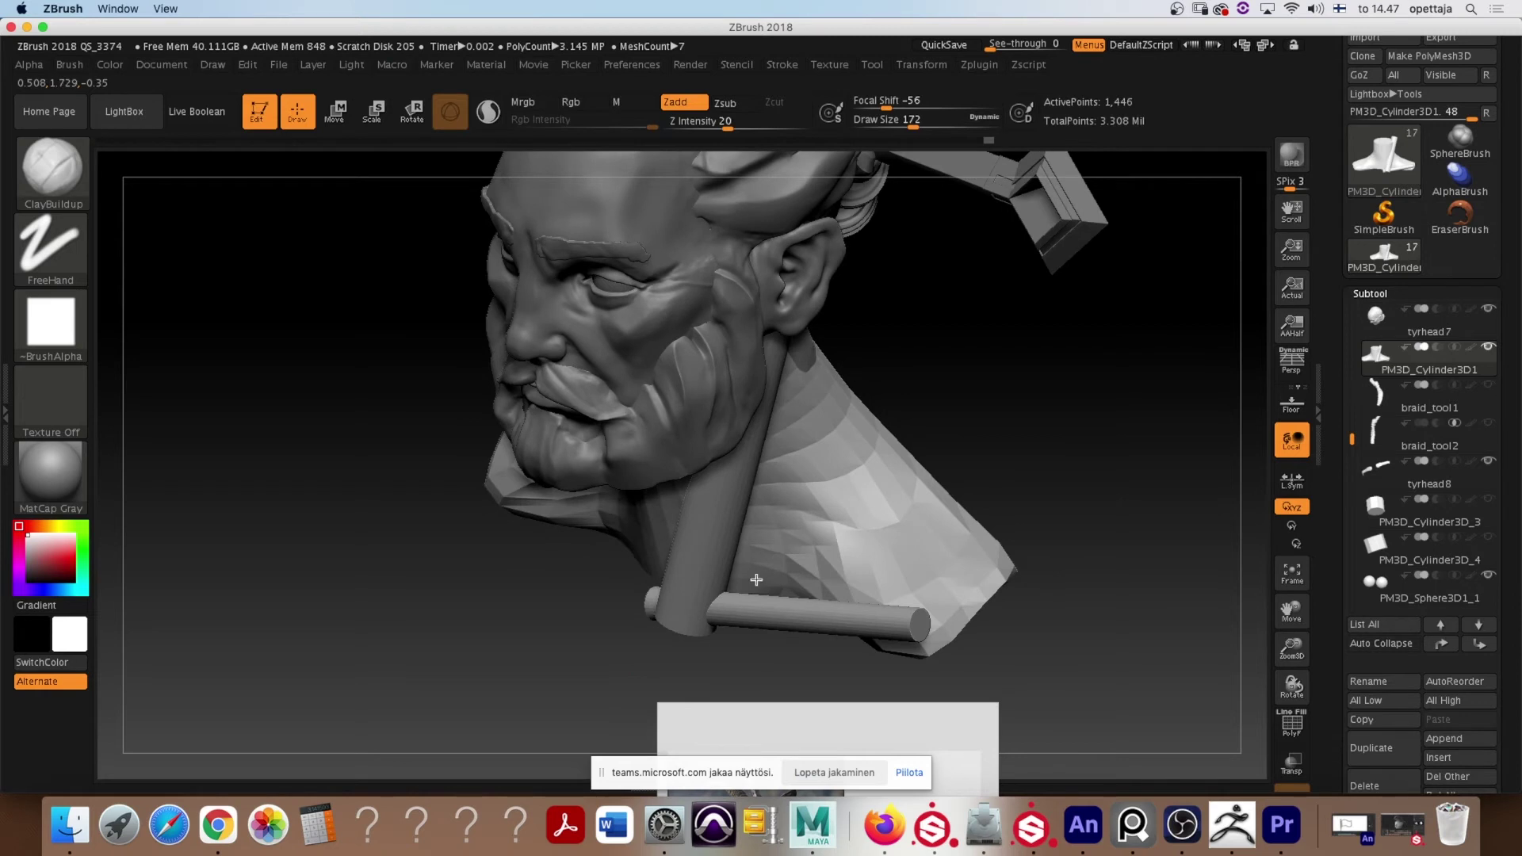
left_click_drag(757, 579, 809, 581)
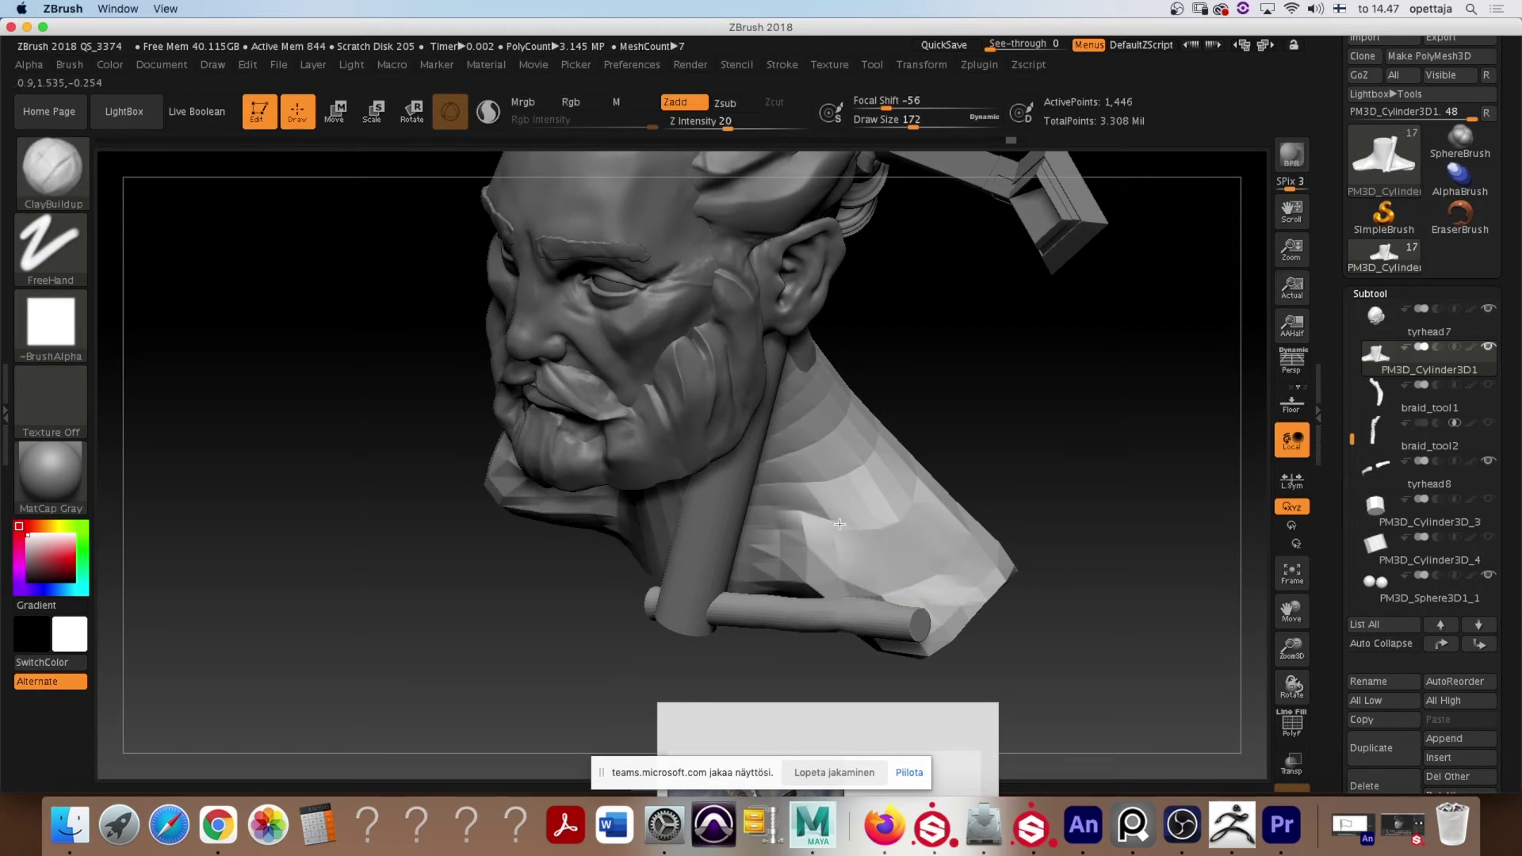
Enlarge the brush to 239 and inspect the shoulders from back, top and left profile
key("s")
mouse_move(1023, 428)
left_mouse_down()
mouse_move(1062, 428)
mouse_move(989, 377)
left_mouse_up()
mouse_move(1033, 425)
left_mouse_down()
mouse_move(1020, 449)
mouse_move(929, 374)
left_mouse_up()
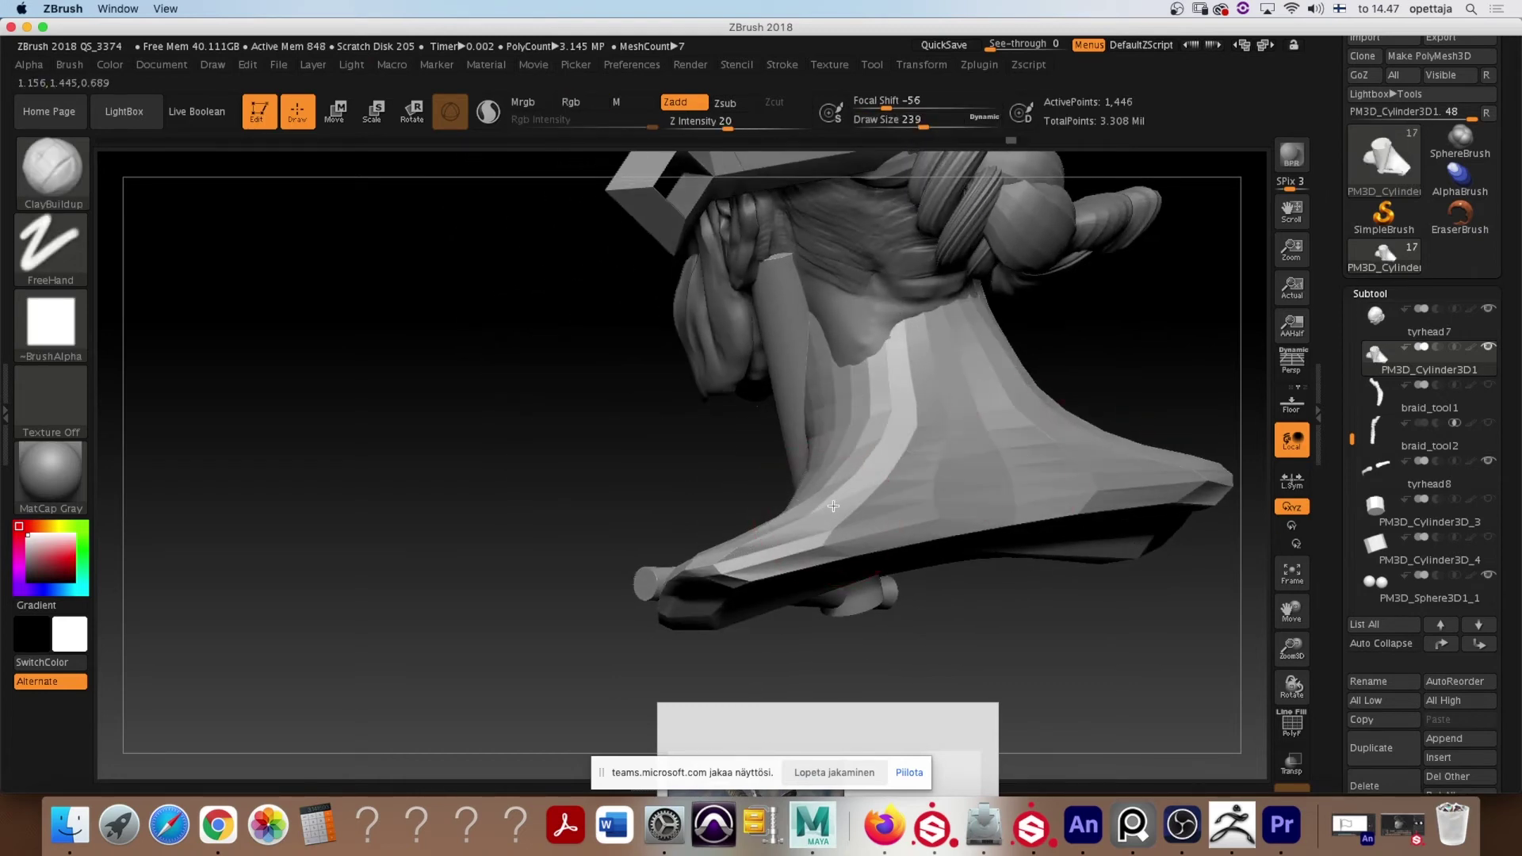
left_click_drag(656, 425, 749, 384)
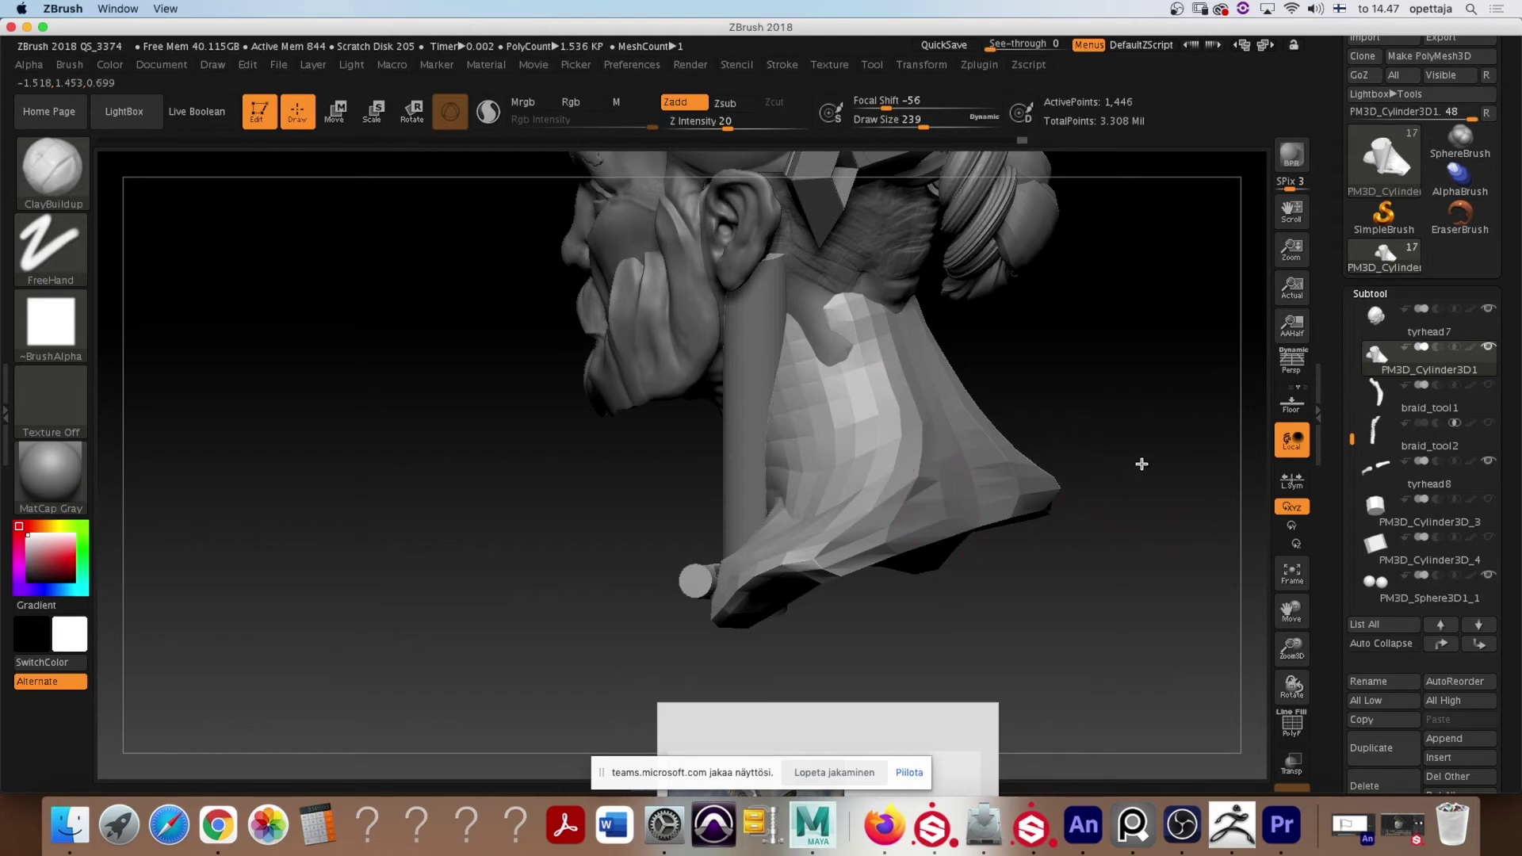
mouse_move(1142, 464)
left_mouse_down()
mouse_move(1142, 490)
mouse_move(842, 307)
mouse_move(878, 408)
left_mouse_up()
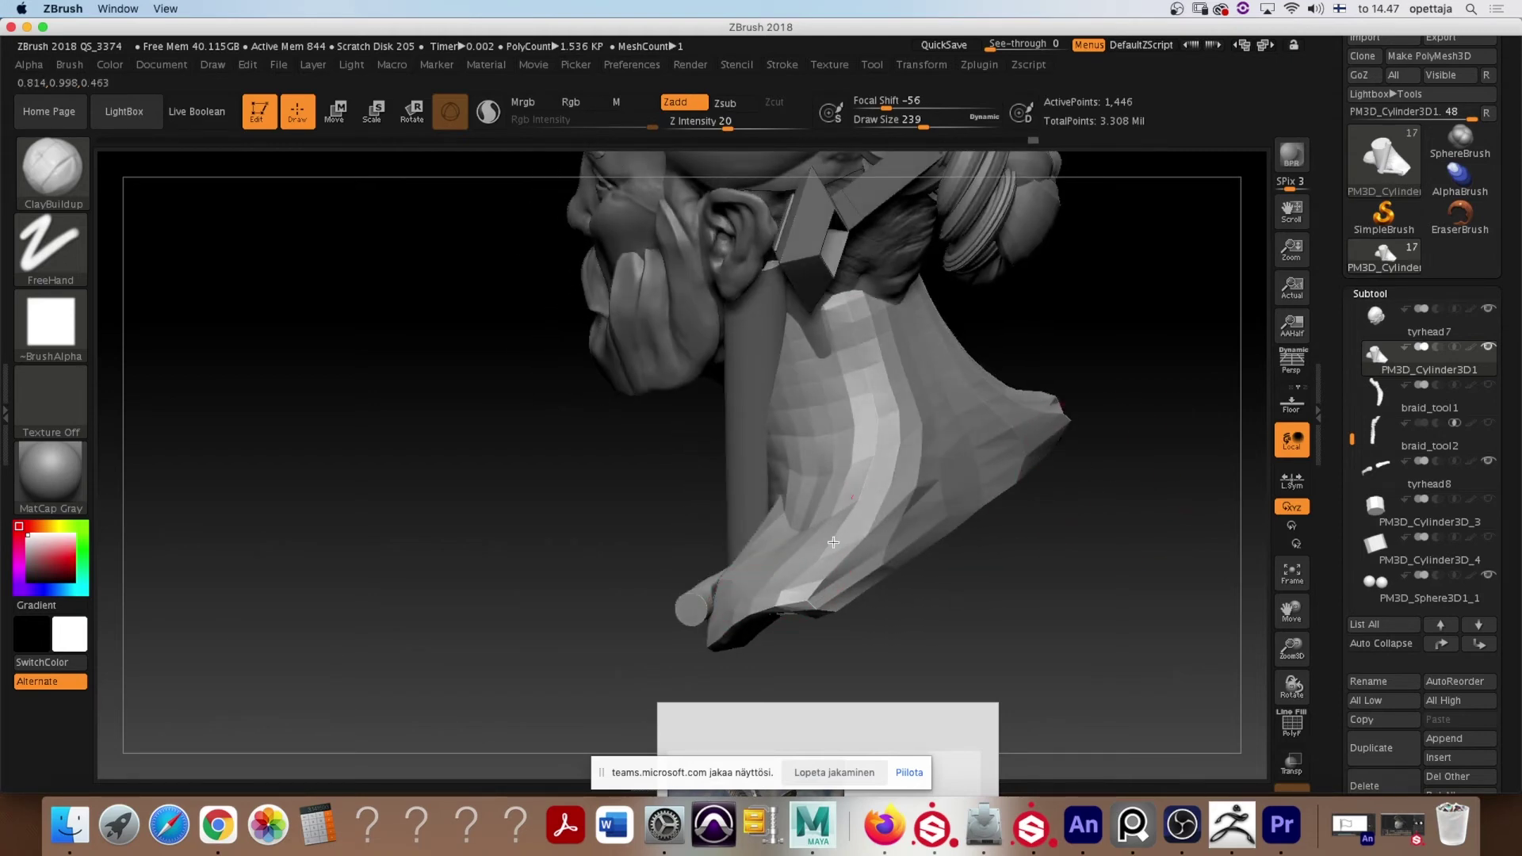
left_click_drag(1100, 376, 1108, 356)
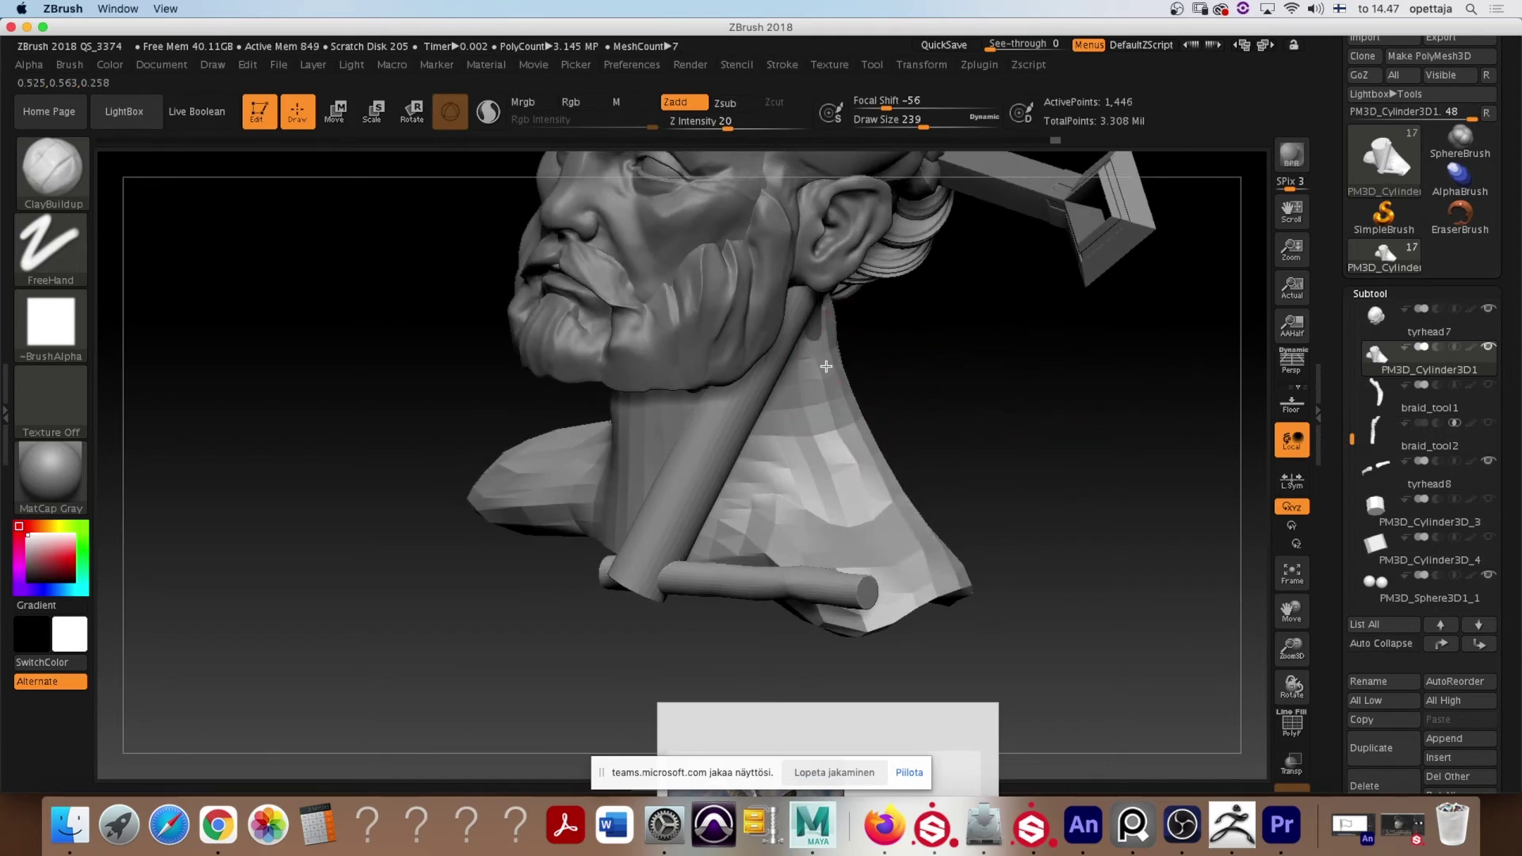
left_click_drag(918, 382, 929, 391)
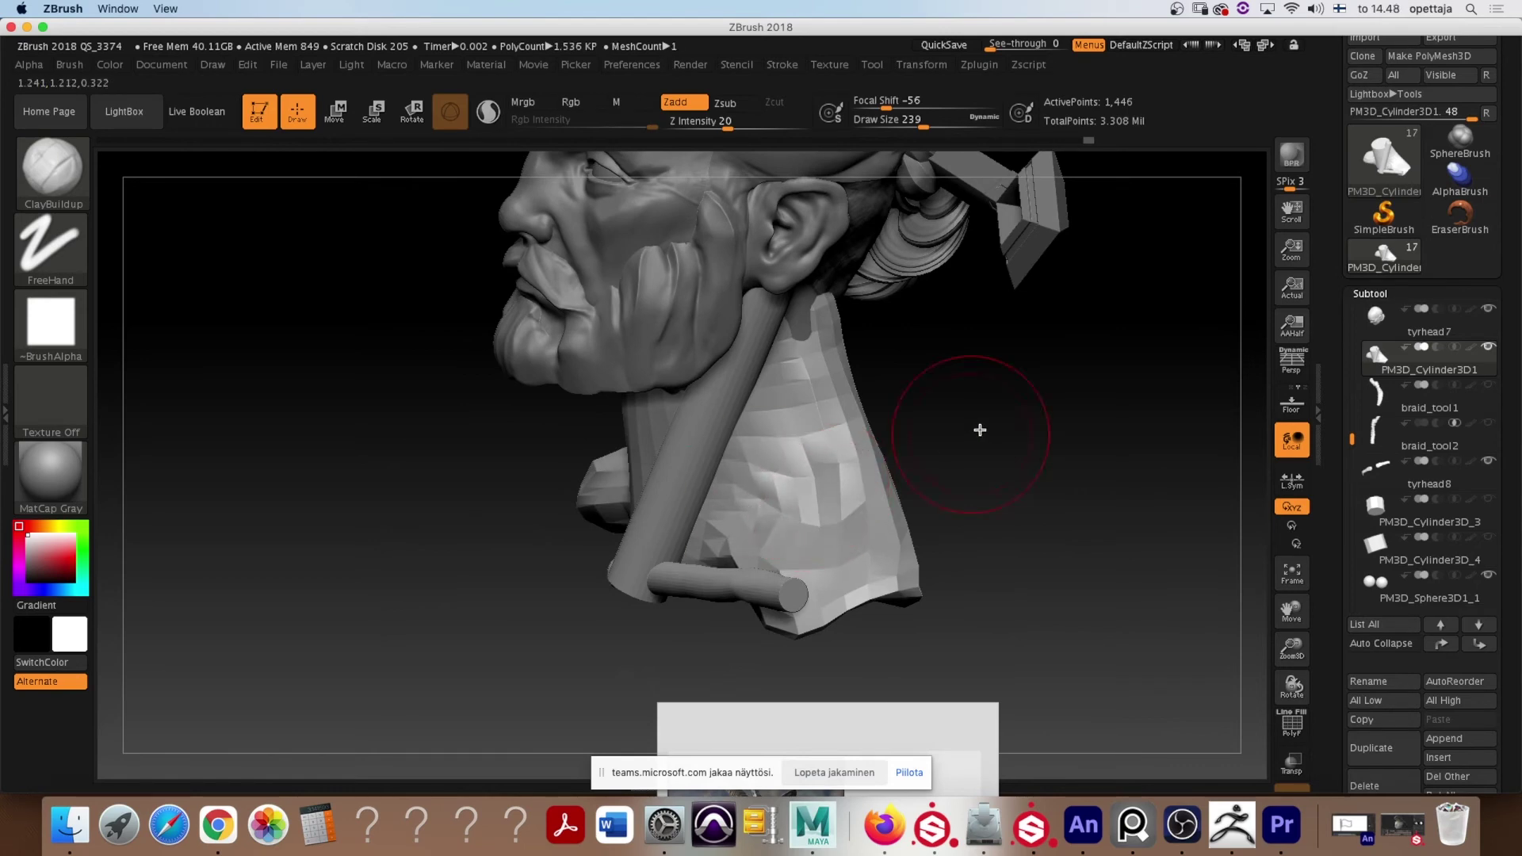
left_click_drag(980, 430, 1020, 500)
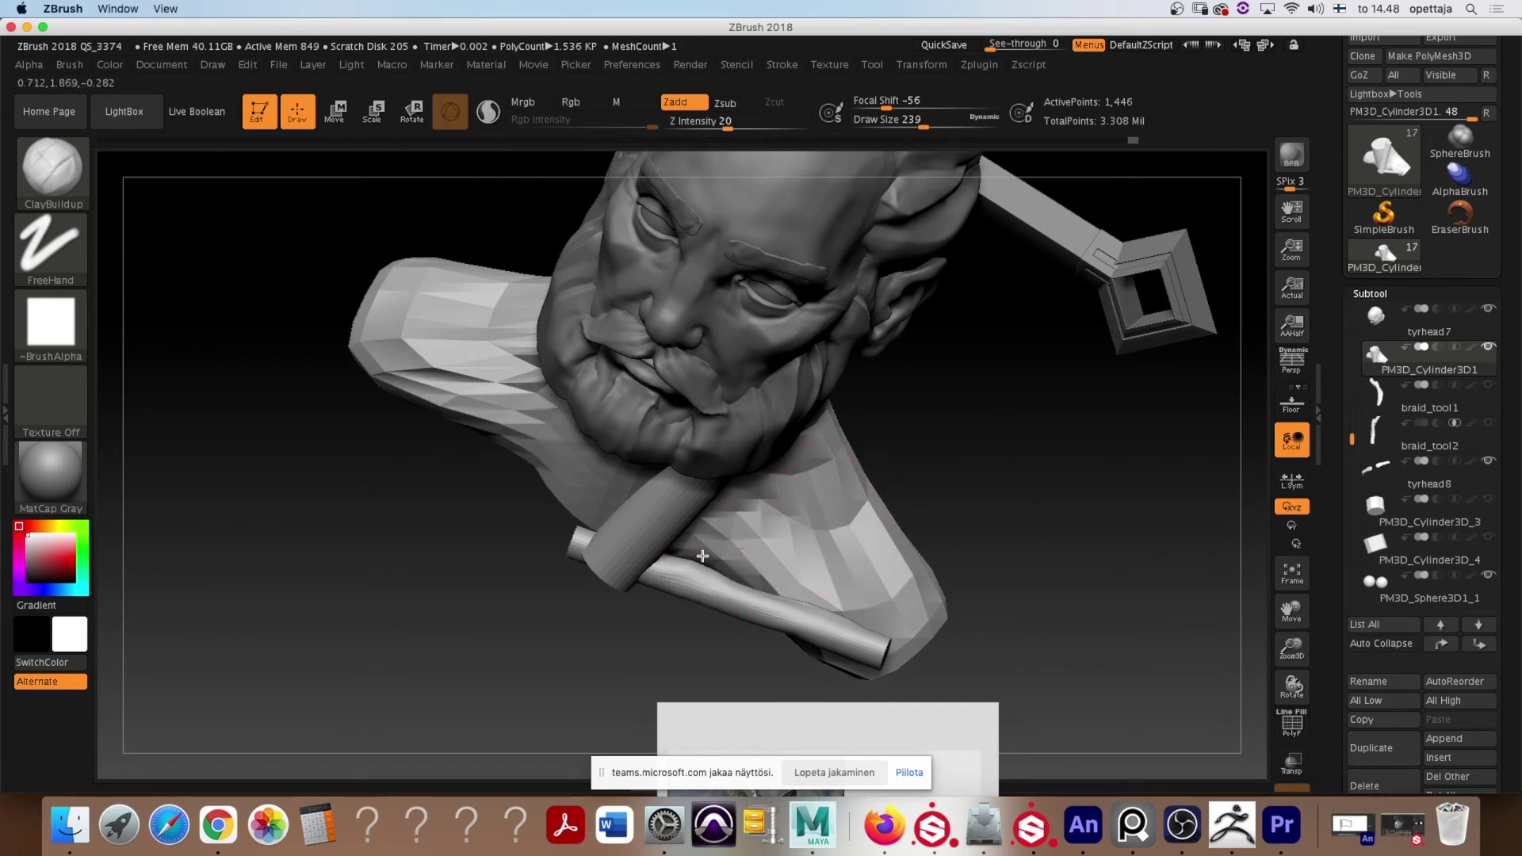
mouse_move(978, 464)
left_mouse_down()
mouse_move(1016, 421)
mouse_move(1030, 527)
mouse_move(1070, 516)
left_mouse_up()
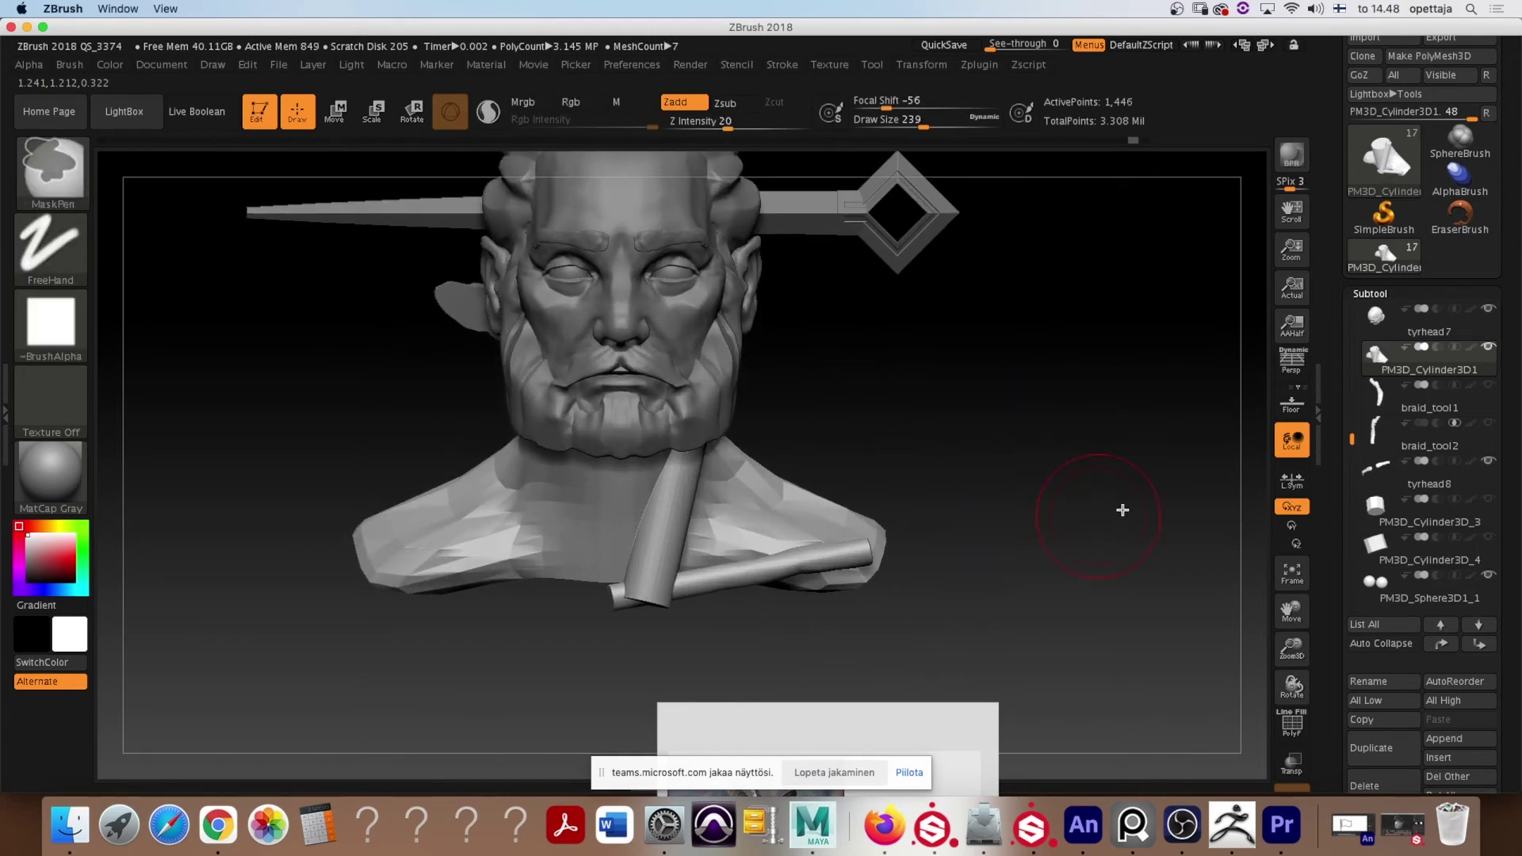
Remesh the bust subtool with DynaMesh from the Geometry settings
scroll(1332, 555, "down", 5)
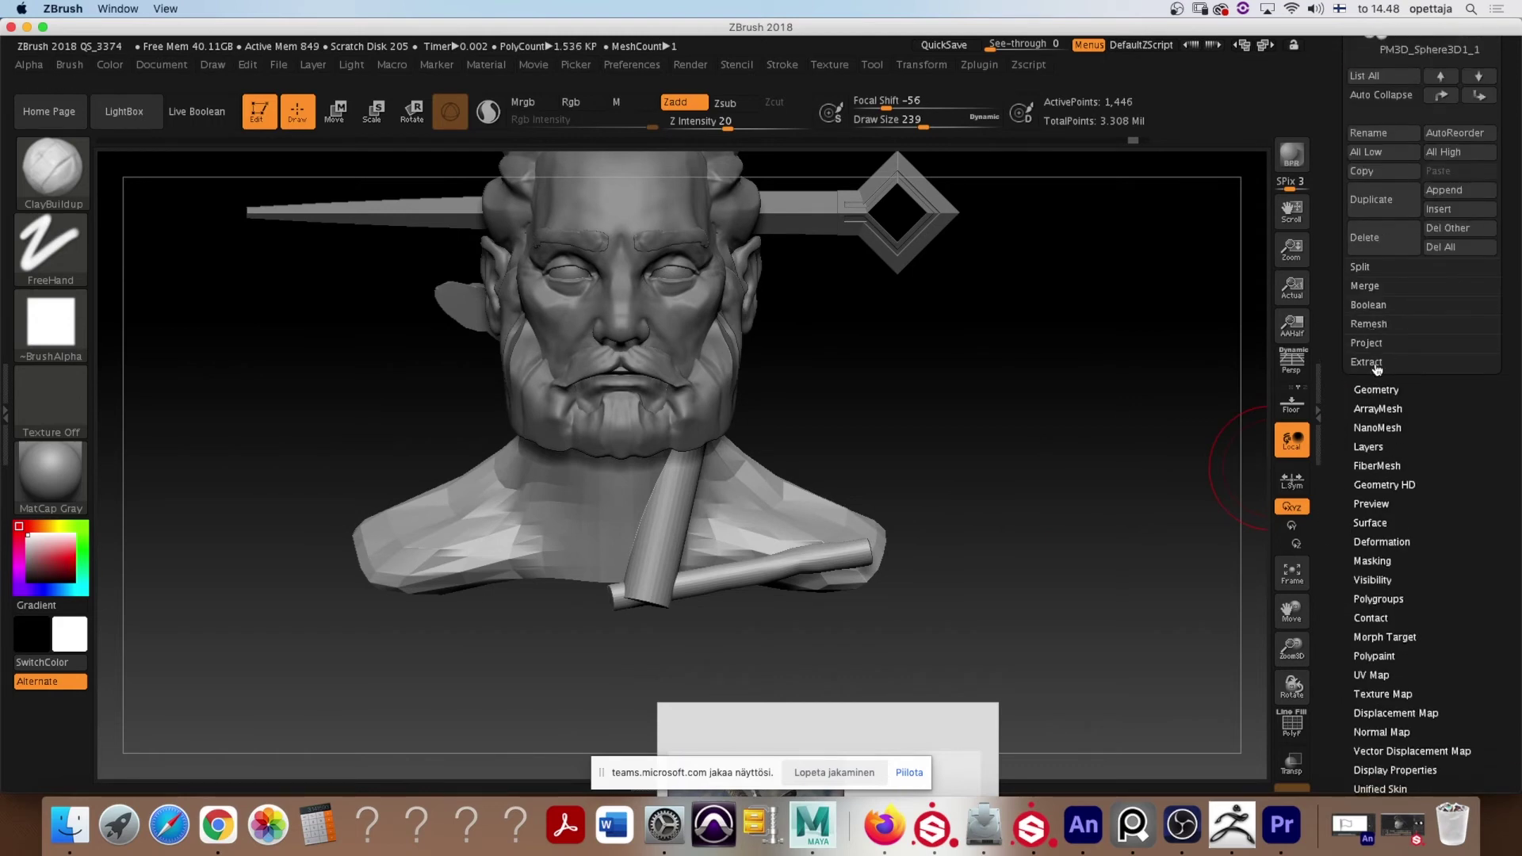
left_click(1376, 389)
scroll(1384, 301, "down", 10)
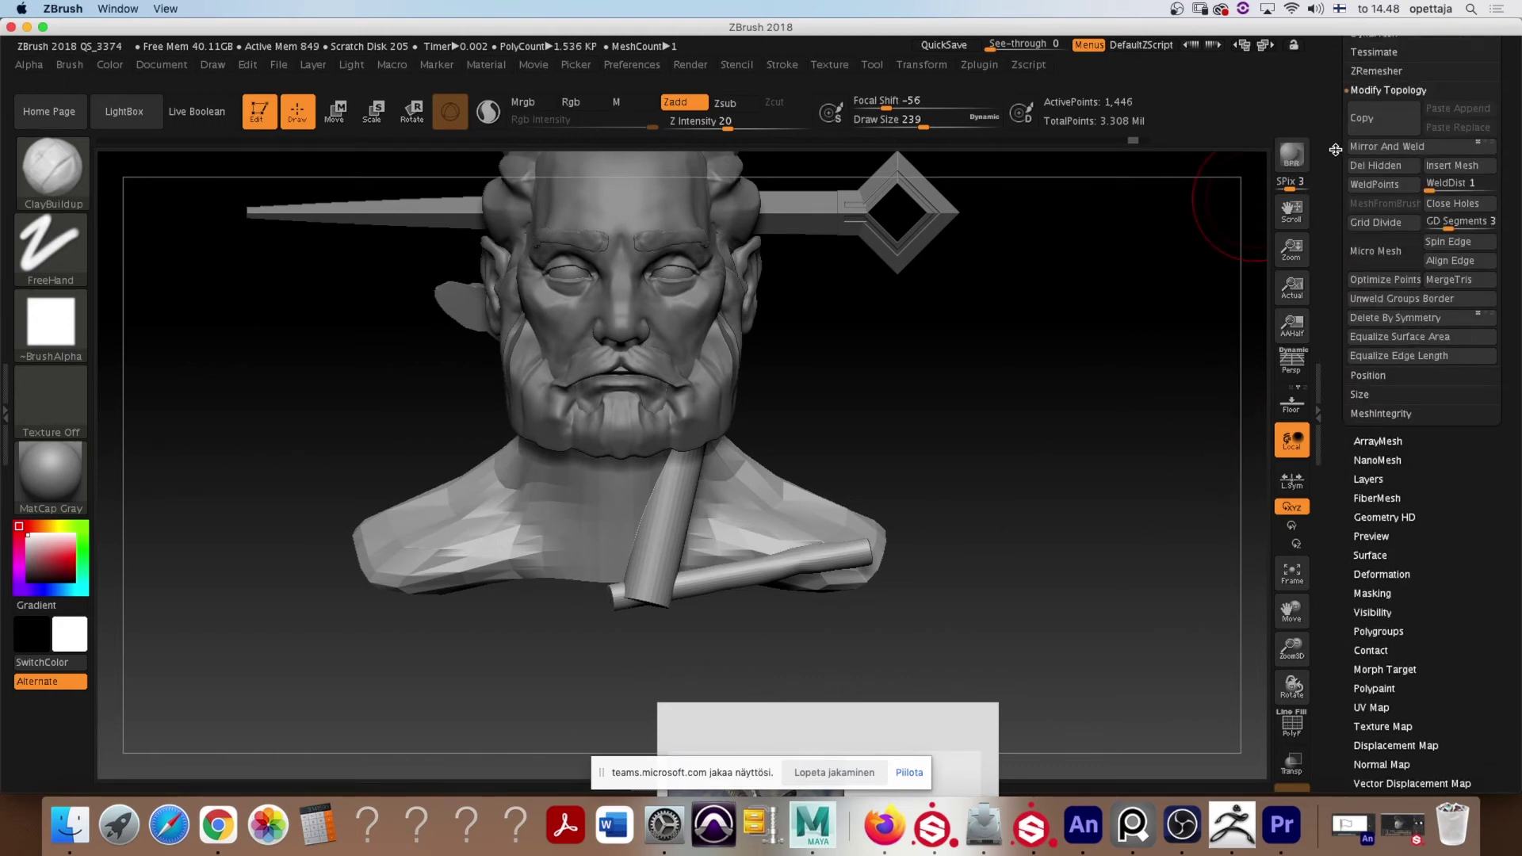
scroll(1384, 230, "up", 5)
left_click(1386, 277)
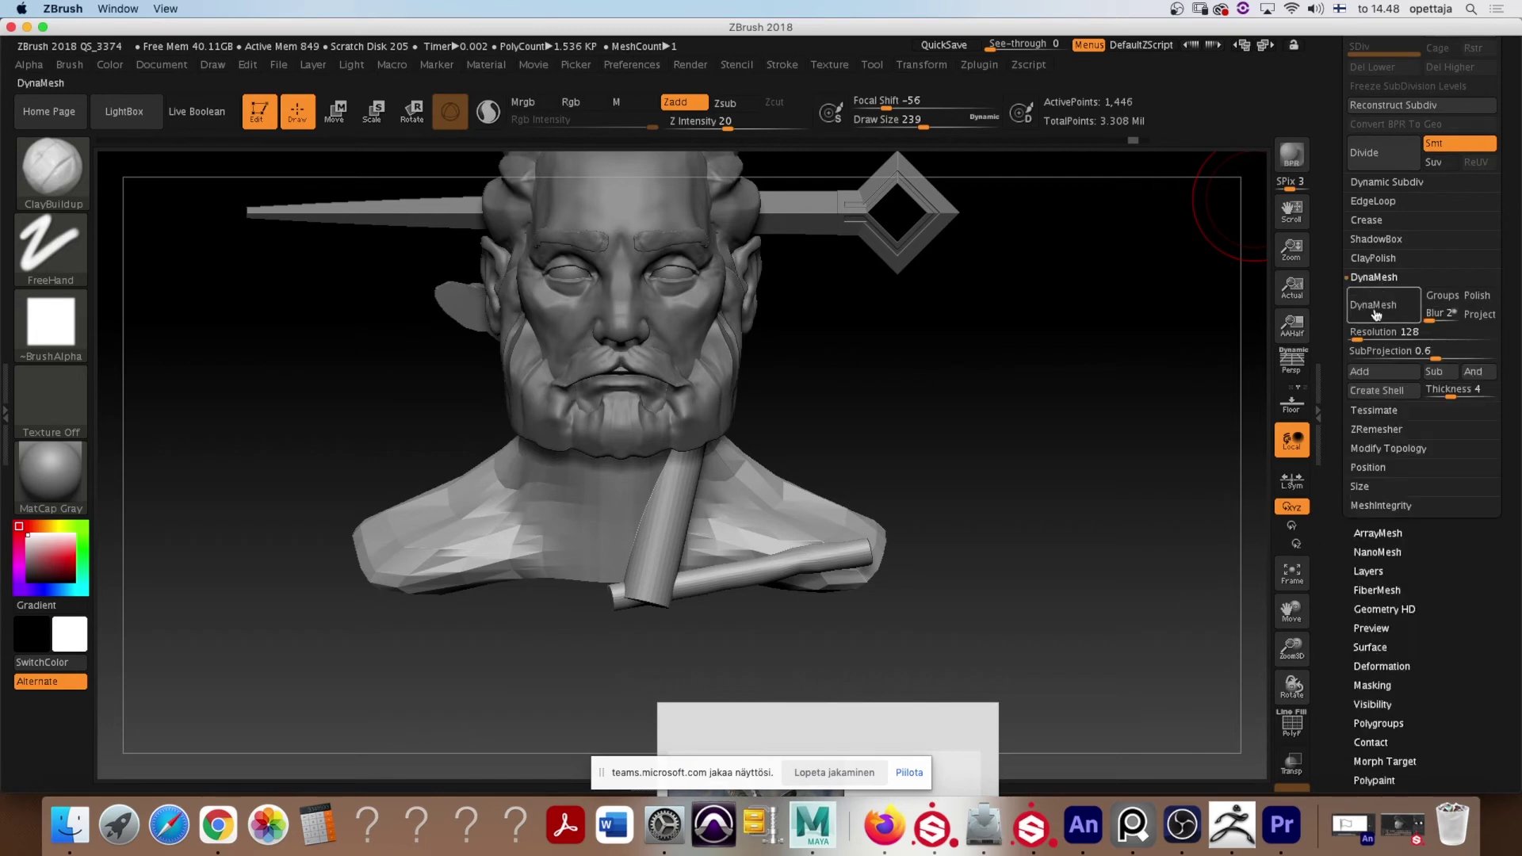
left_click(1373, 304)
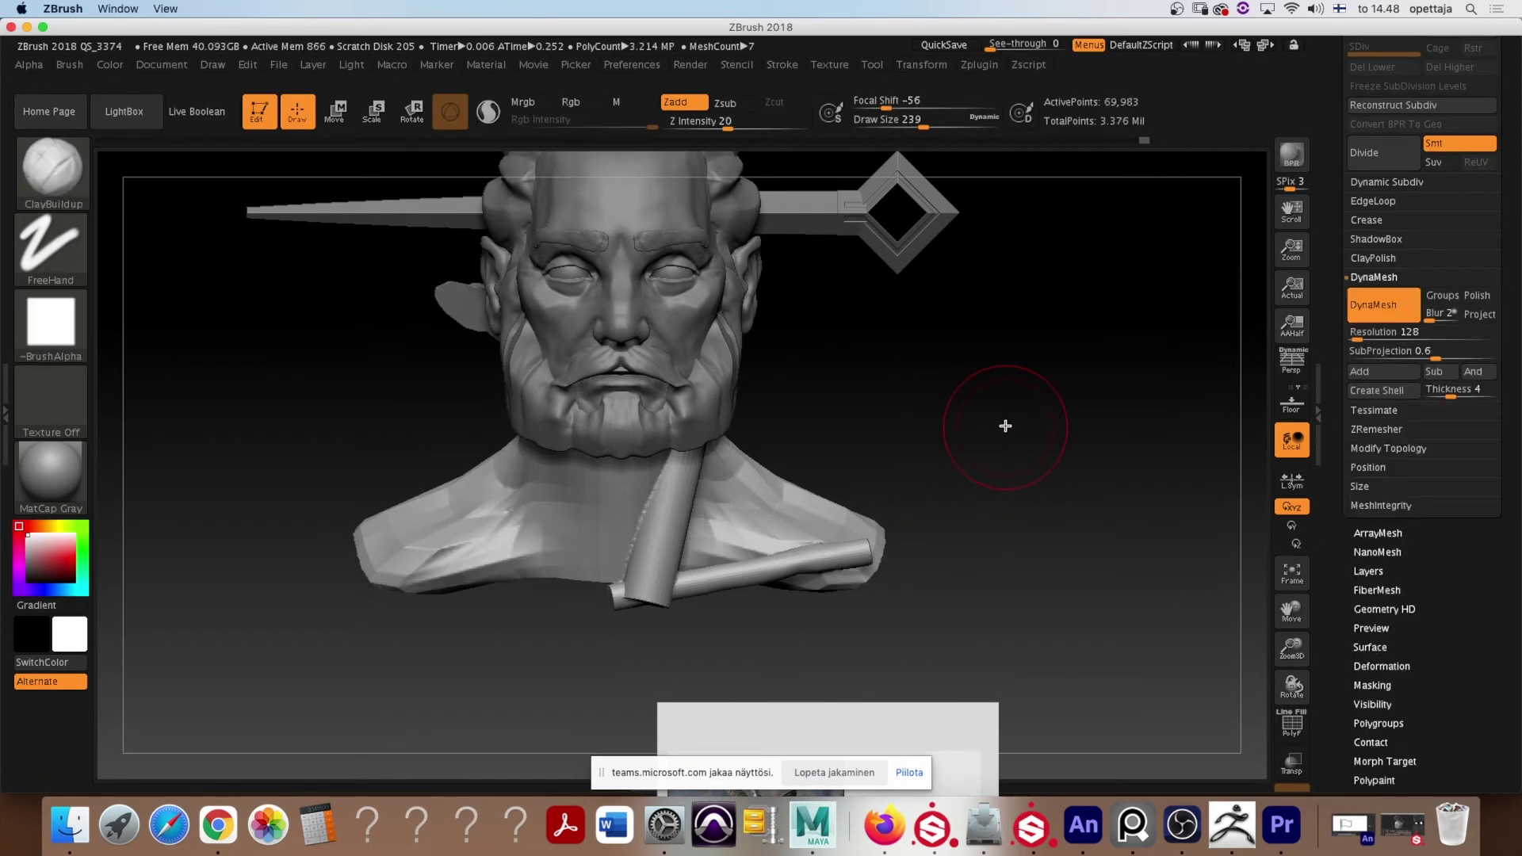
Reduce ClayBuildup to draw size 172 and add clay along the neck cylinder
mouse_move(1016, 425)
left_mouse_down()
mouse_move(983, 428)
mouse_move(944, 401)
mouse_move(998, 397)
left_mouse_up()
key("s")
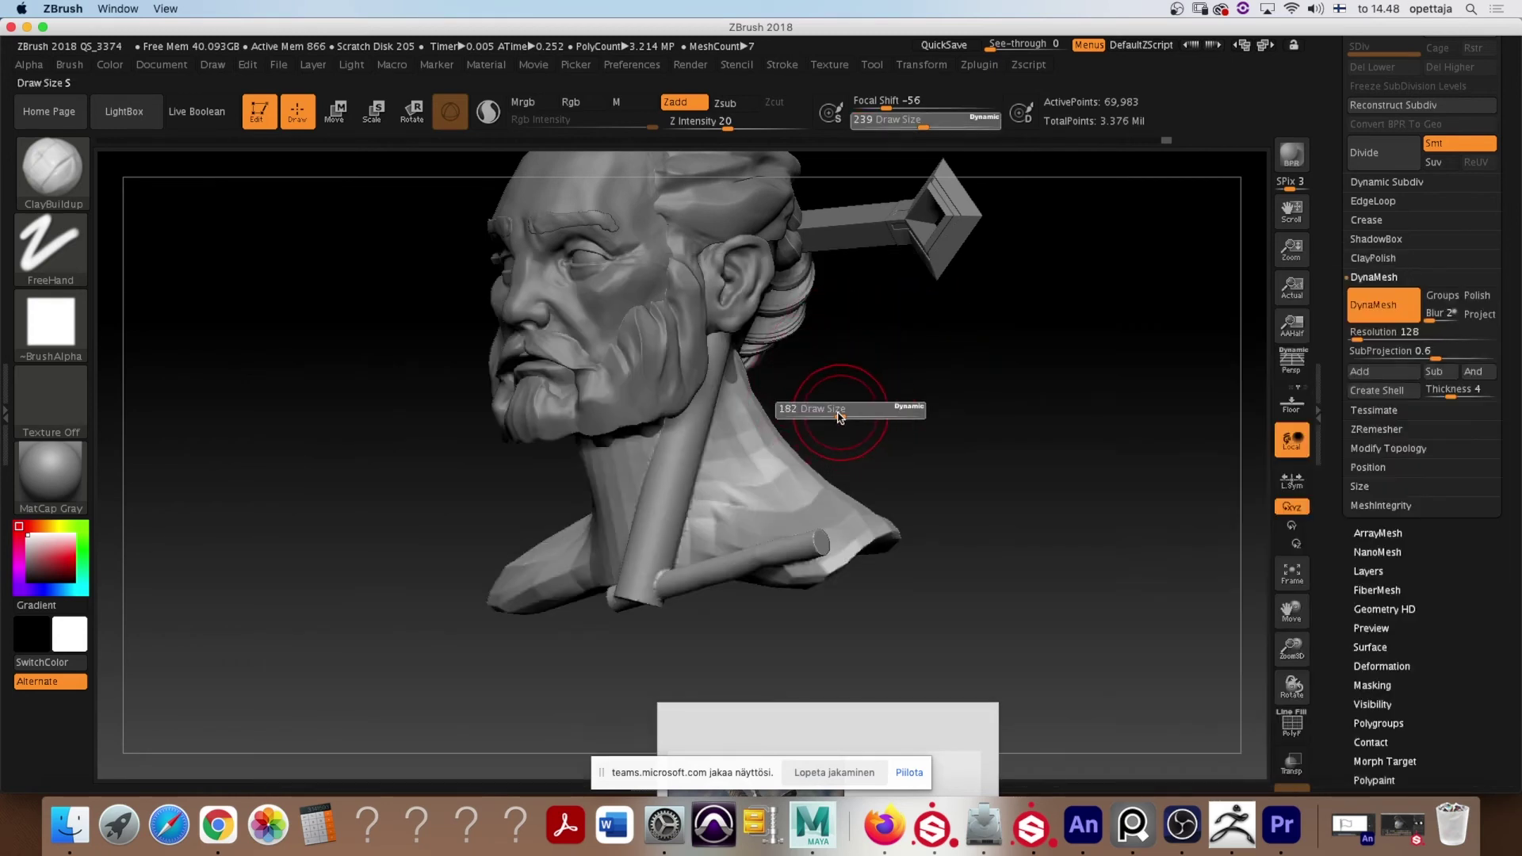
left_click_drag(848, 412, 832, 431)
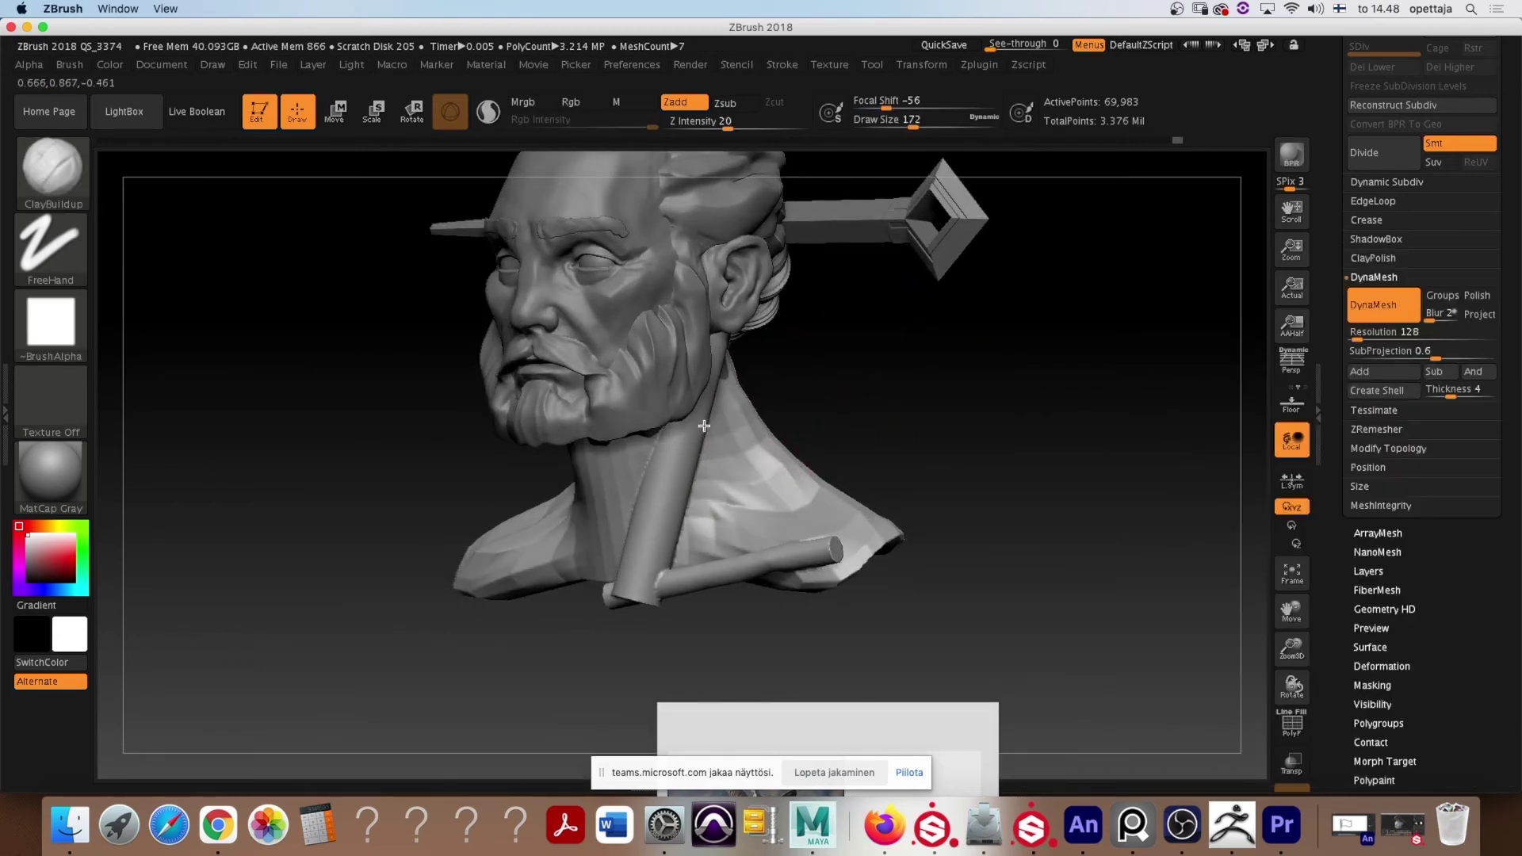
left_click_drag(664, 495, 695, 507)
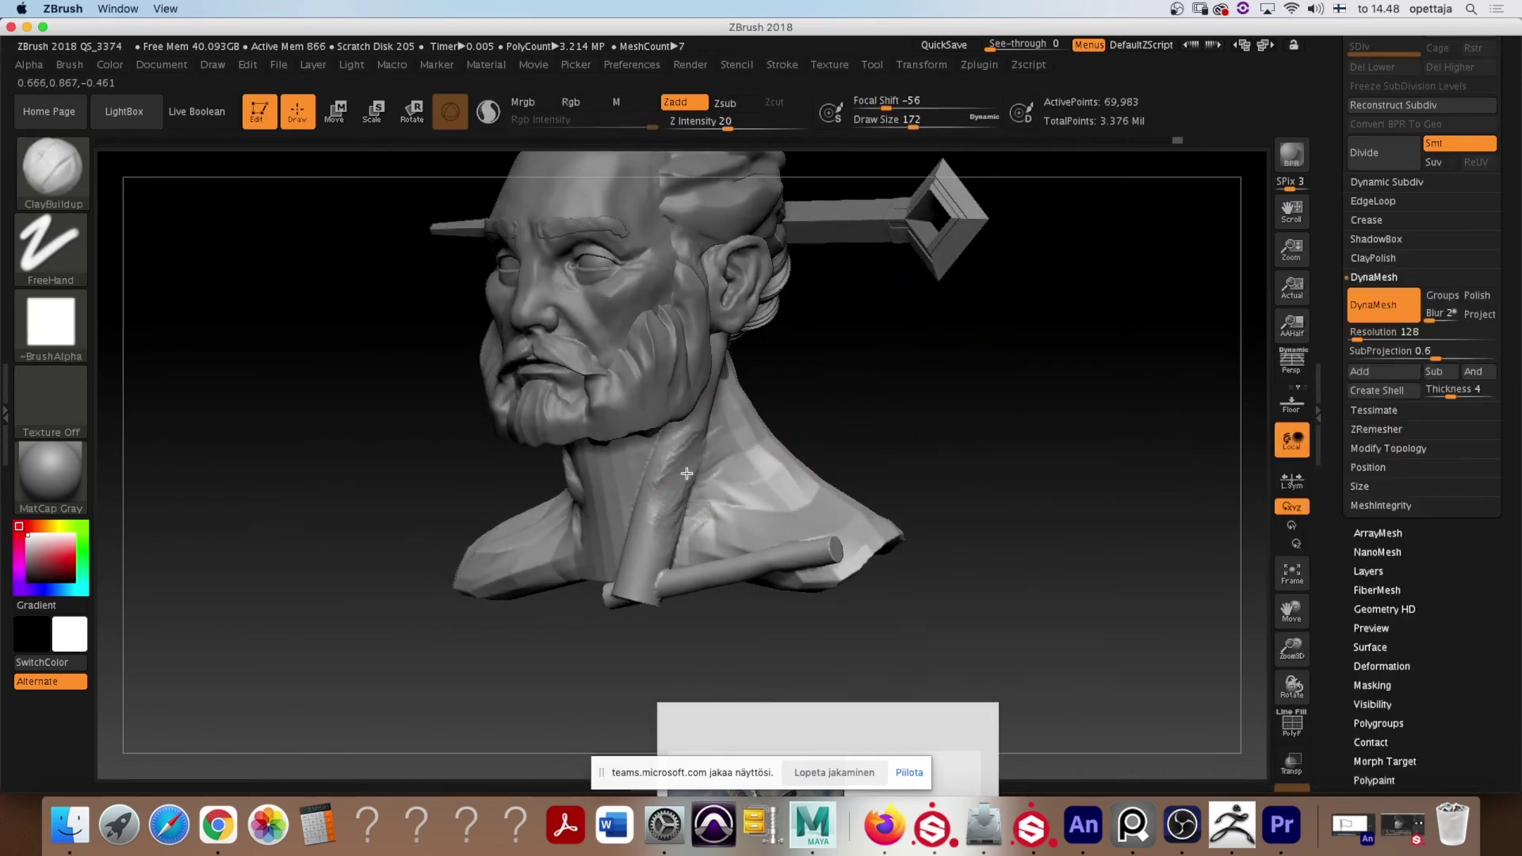
Orbit around the bust to inspect the neck from front, side and above
mouse_move(670, 535)
right_mouse_down()
mouse_move(897, 397)
mouse_move(606, 583)
right_mouse_up()
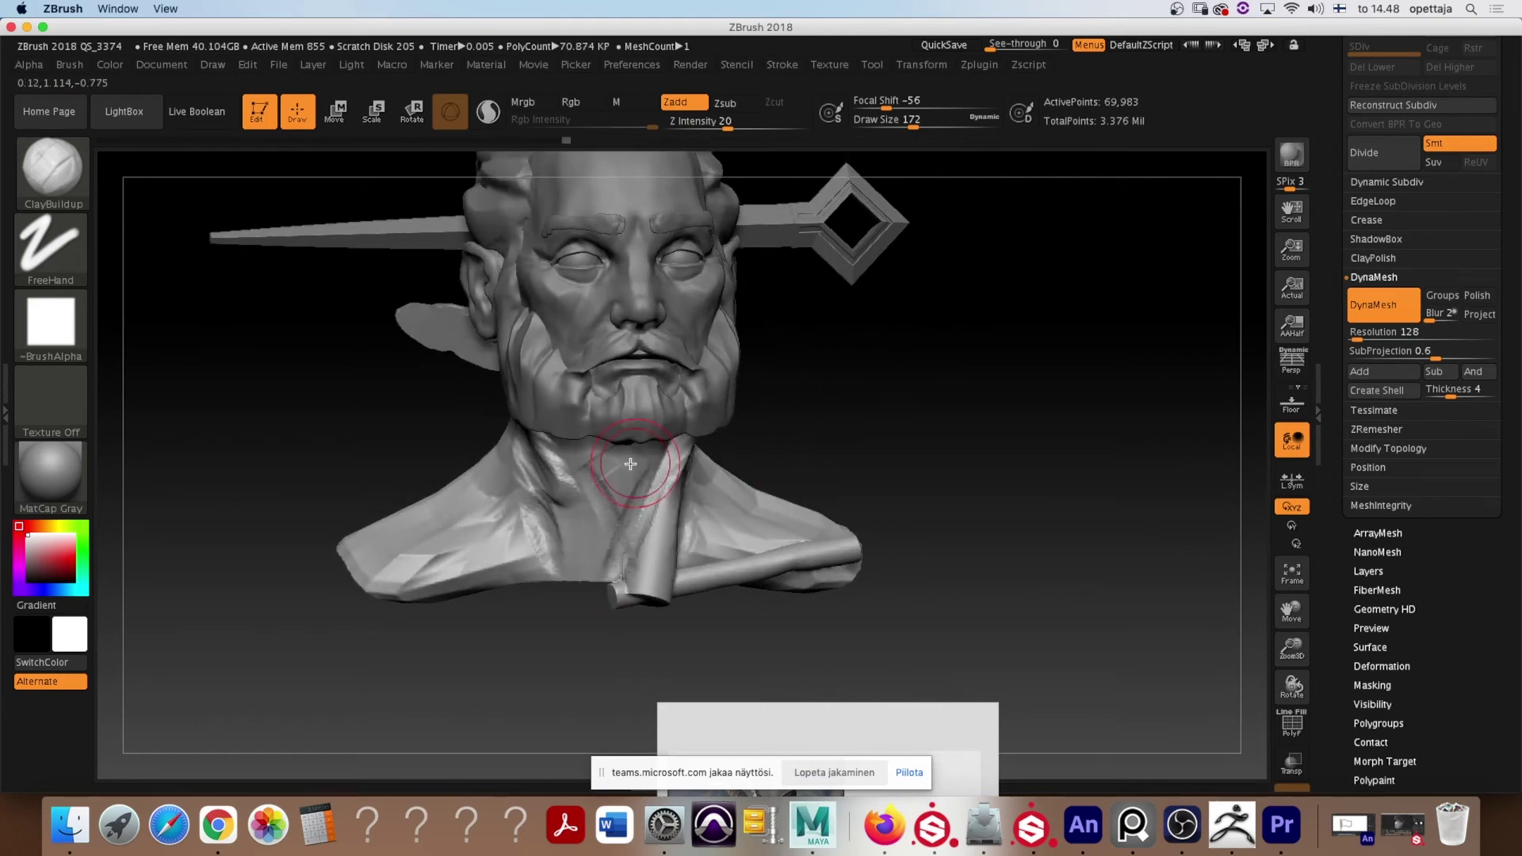
right_click_drag(613, 501, 810, 339)
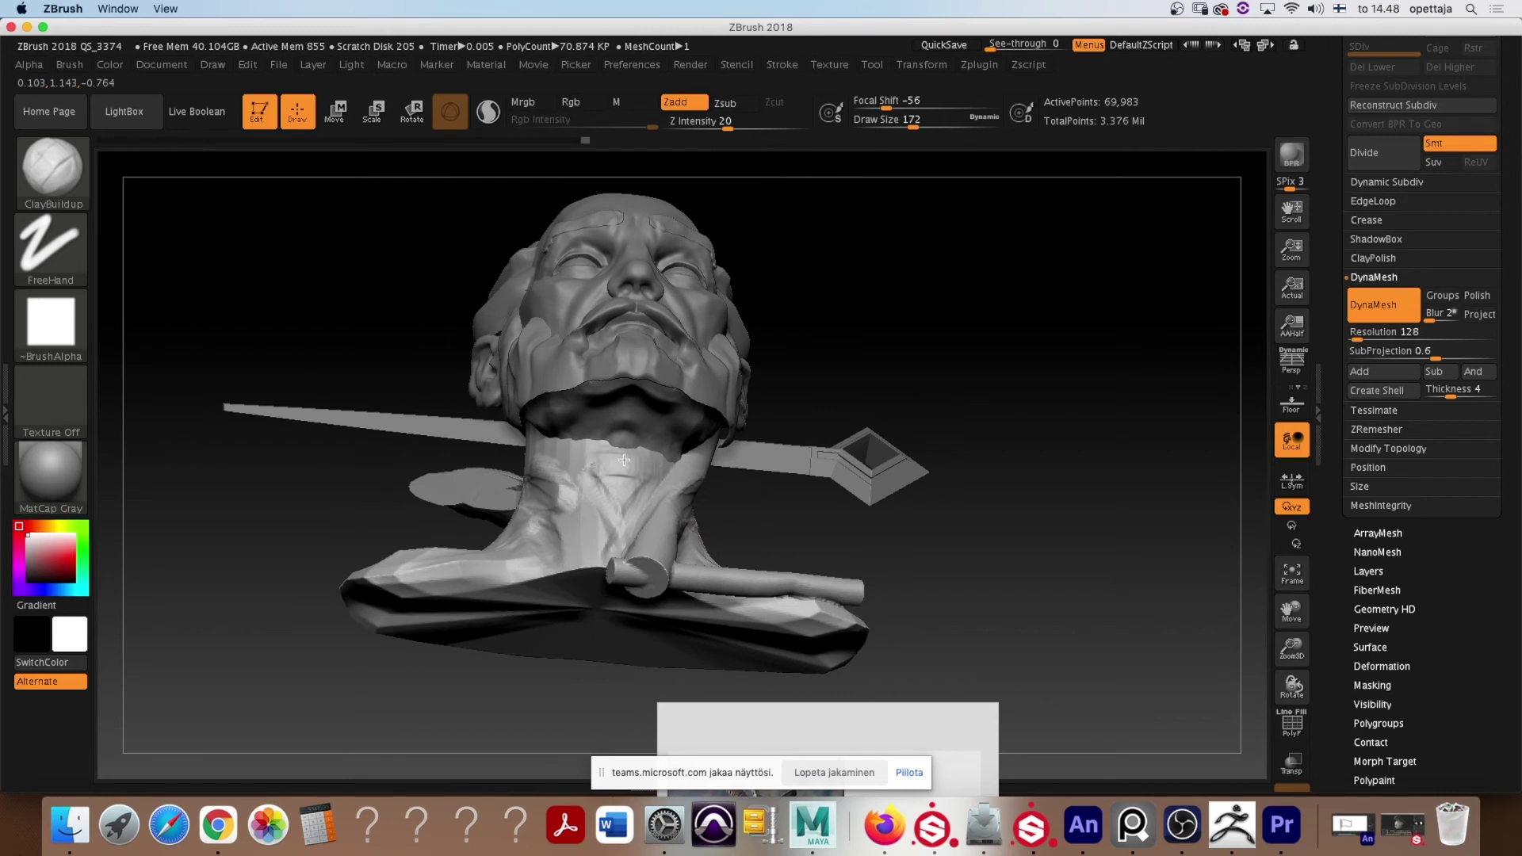
mouse_move(821, 515)
left_mouse_down()
mouse_move(789, 496)
mouse_move(484, 478)
left_mouse_up()
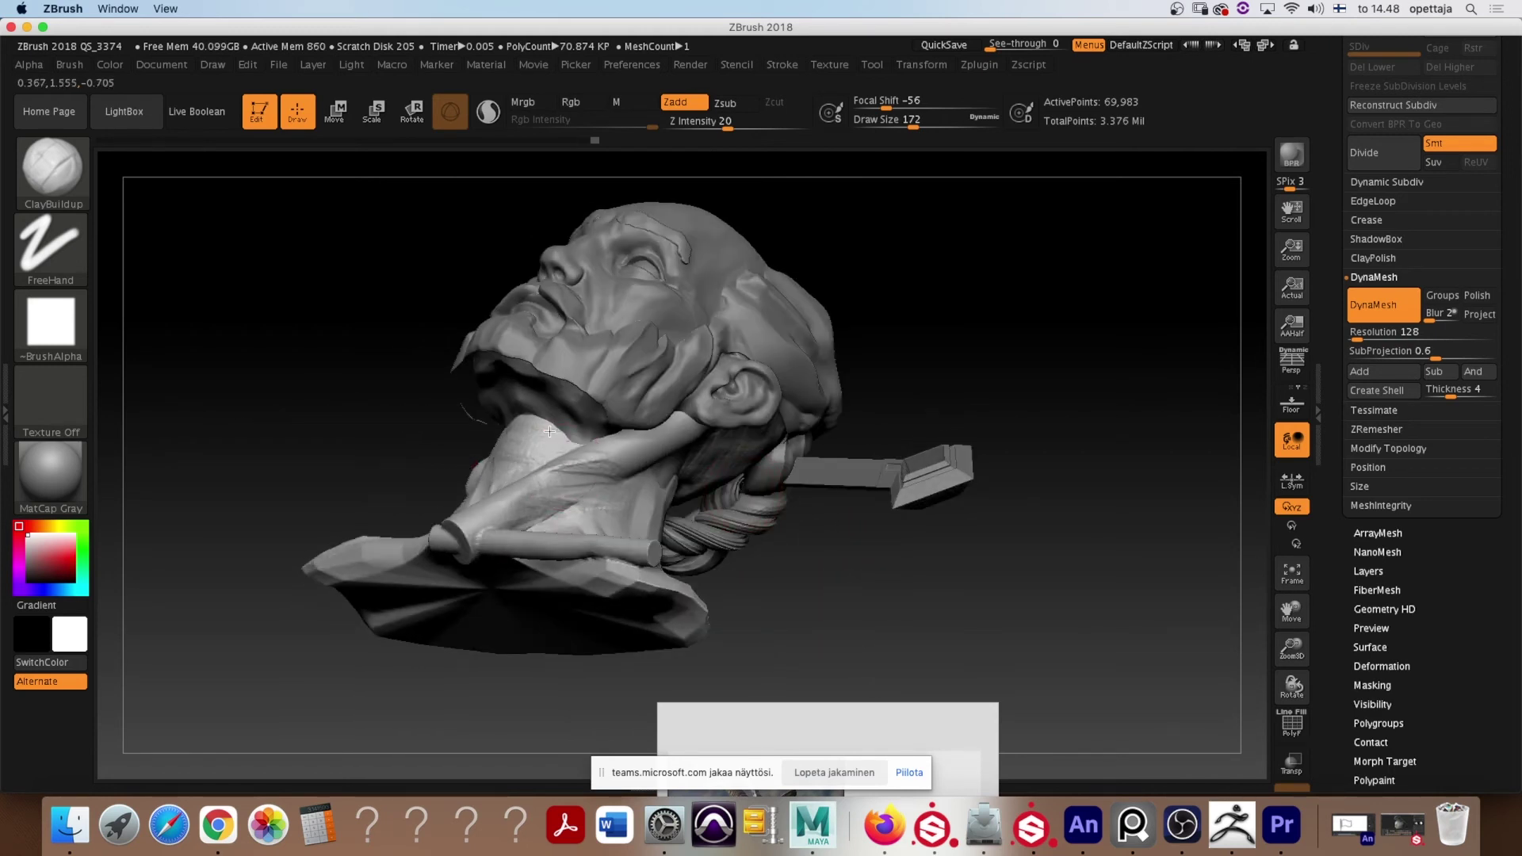
mouse_move(827, 544)
left_mouse_down()
mouse_move(984, 383)
mouse_move(877, 272)
mouse_move(911, 261)
mouse_move(846, 486)
mouse_move(562, 423)
left_mouse_up()
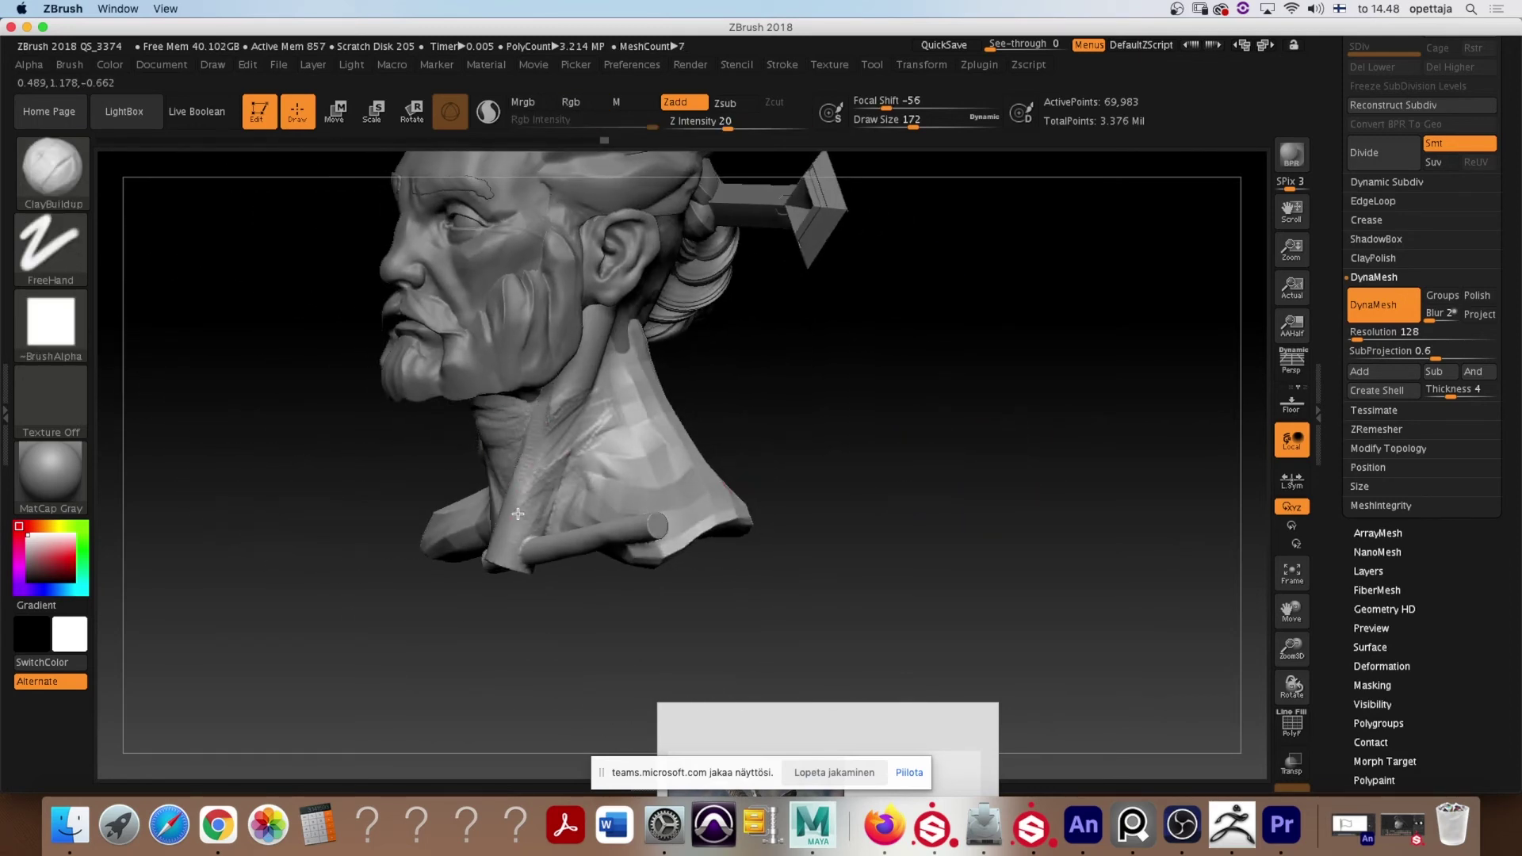
left_click_drag(710, 425, 843, 415)
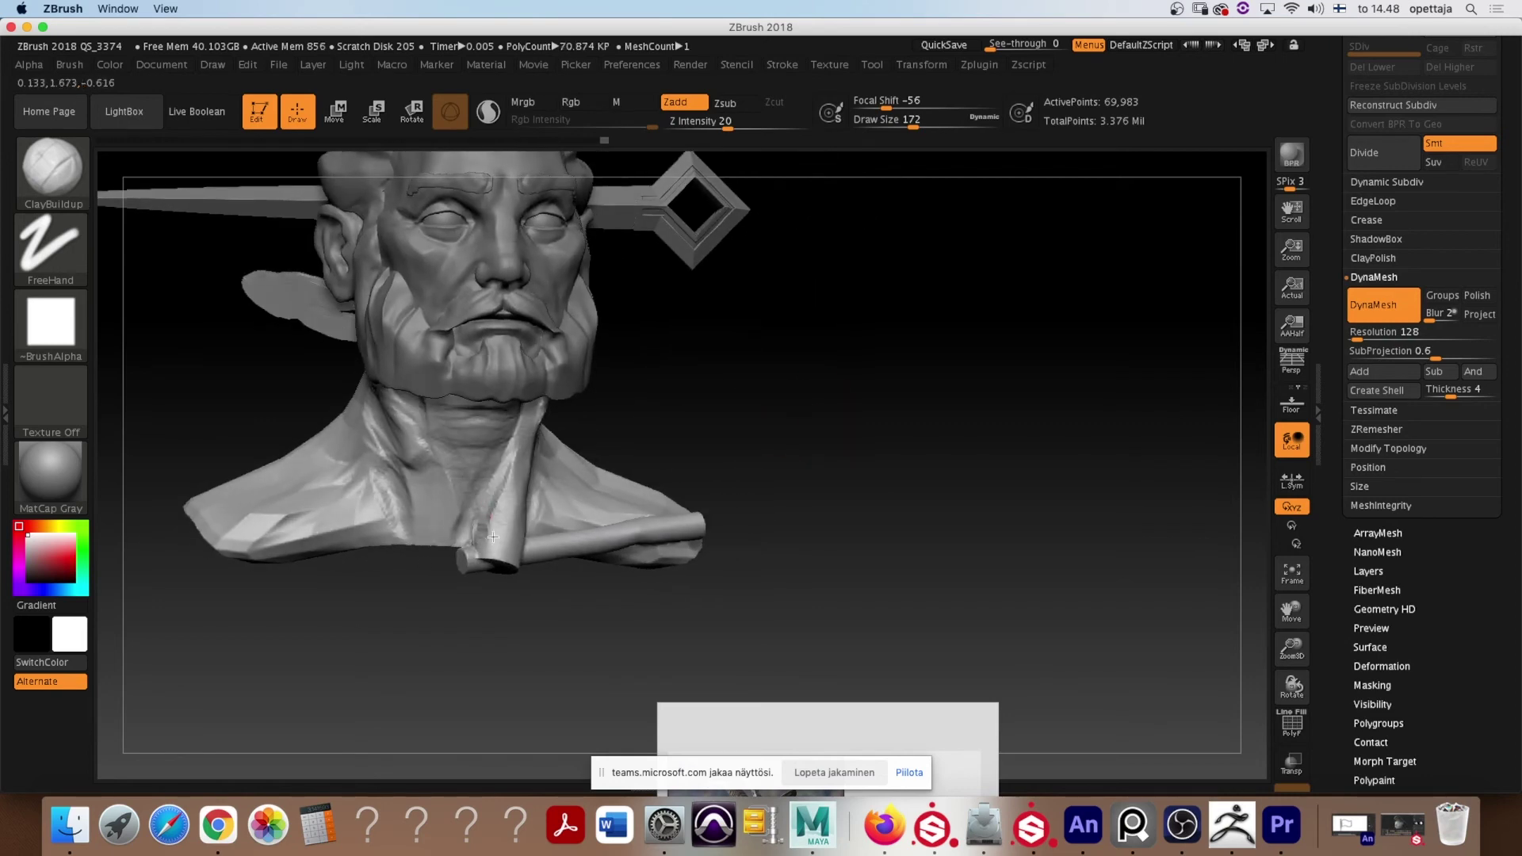
left_click_drag(626, 425, 659, 428)
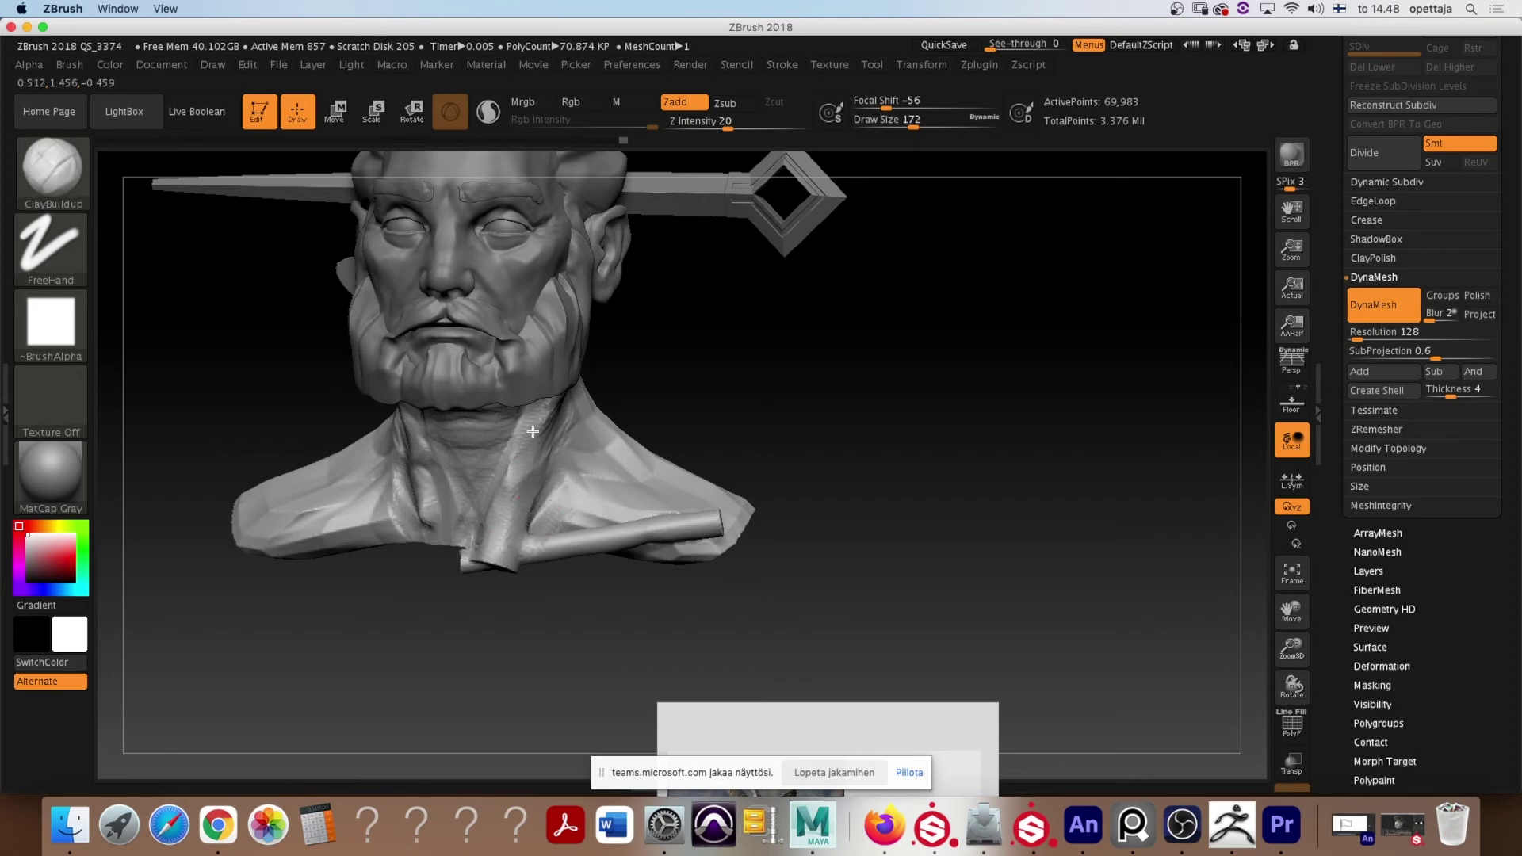
left_click_drag(612, 386, 600, 423)
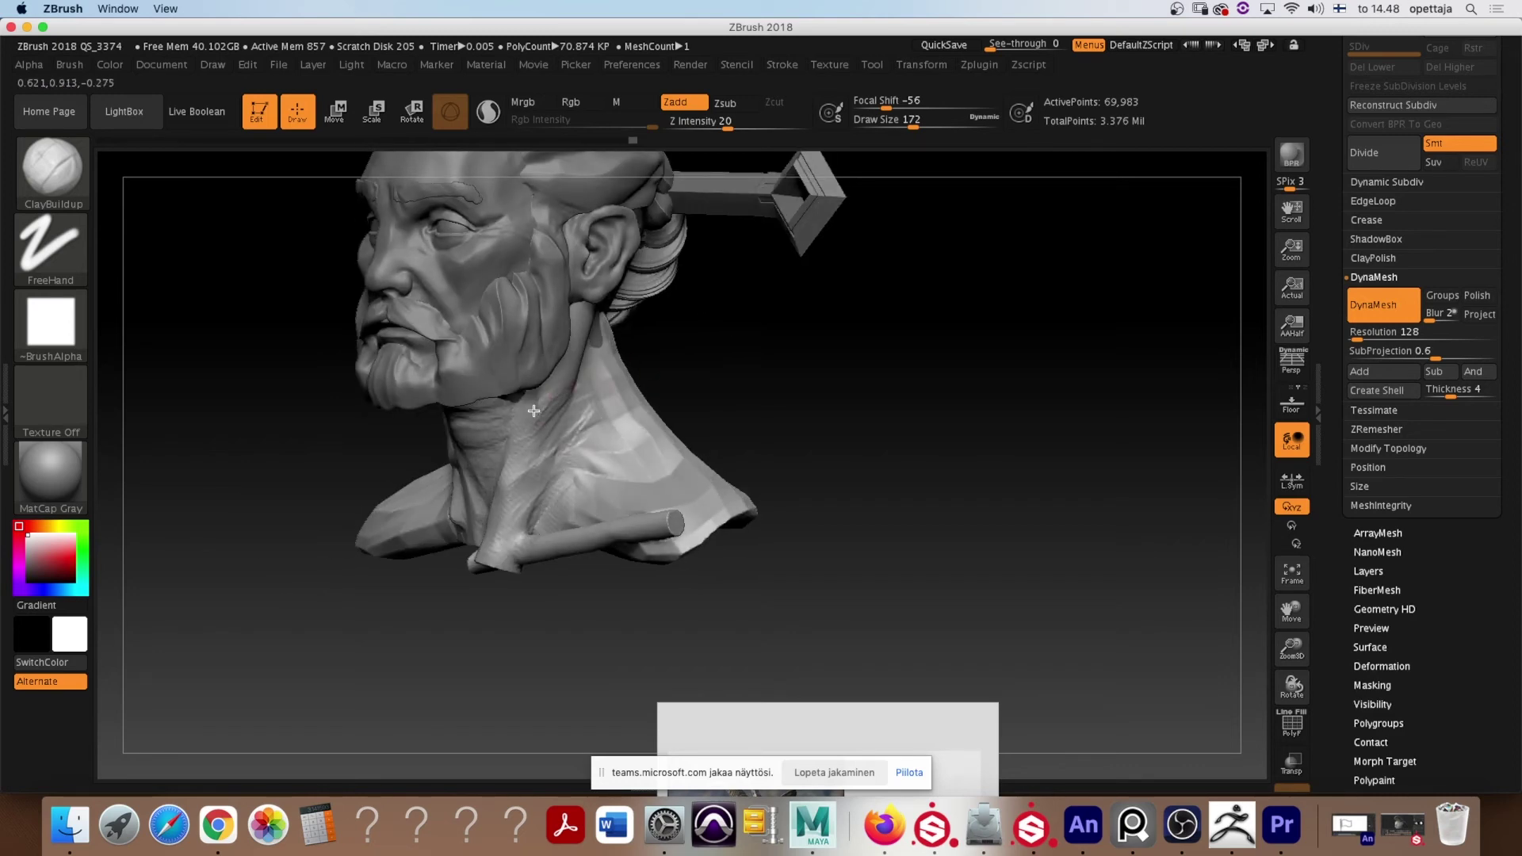
left_click_drag(715, 342, 591, 361)
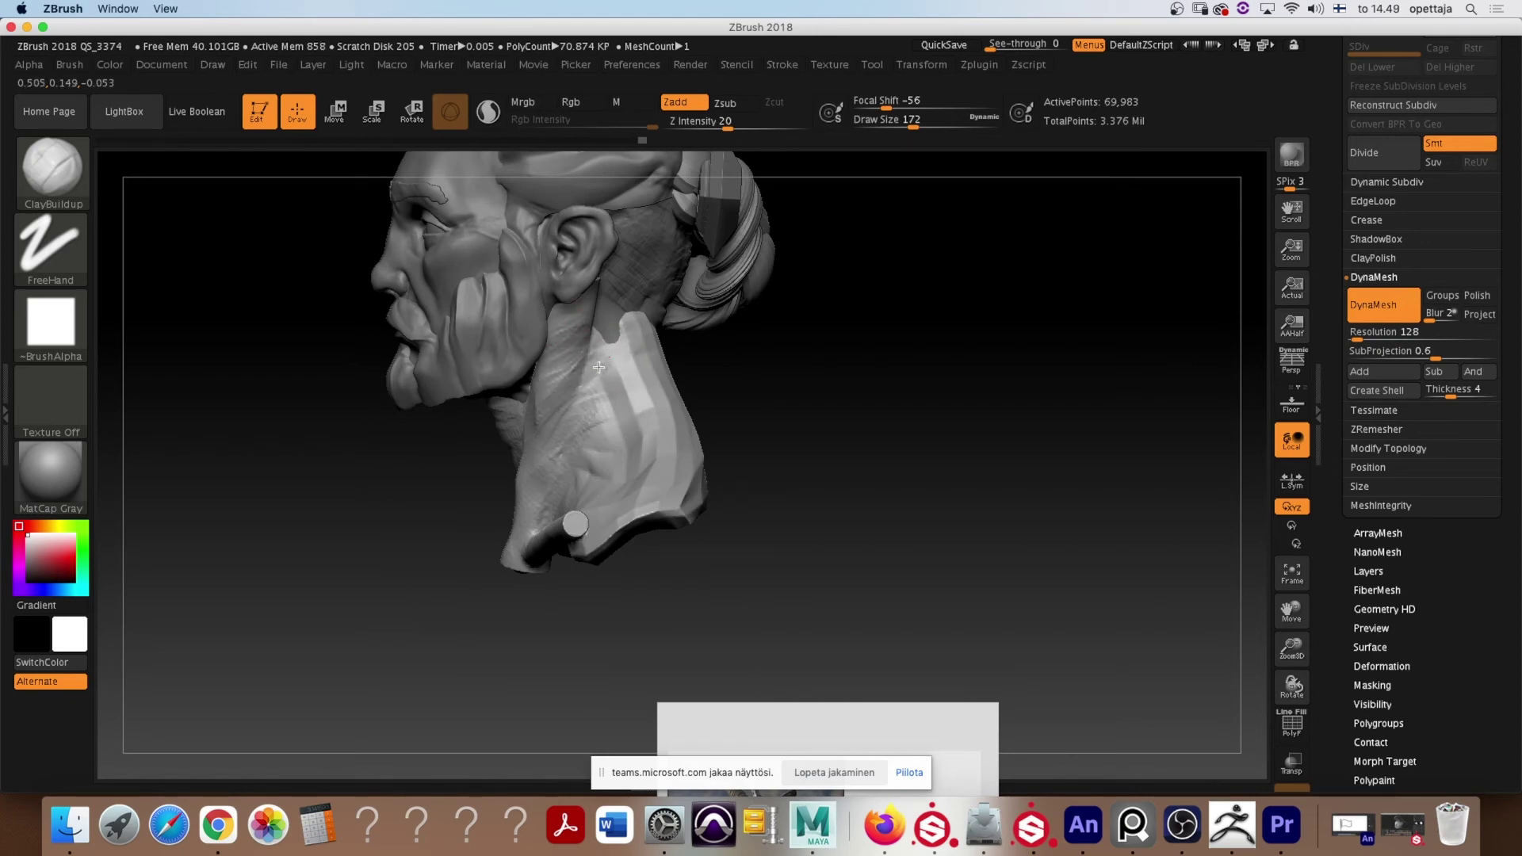
mouse_move(785, 404)
left_mouse_down()
mouse_move(907, 476)
mouse_move(650, 402)
mouse_move(672, 521)
left_mouse_up()
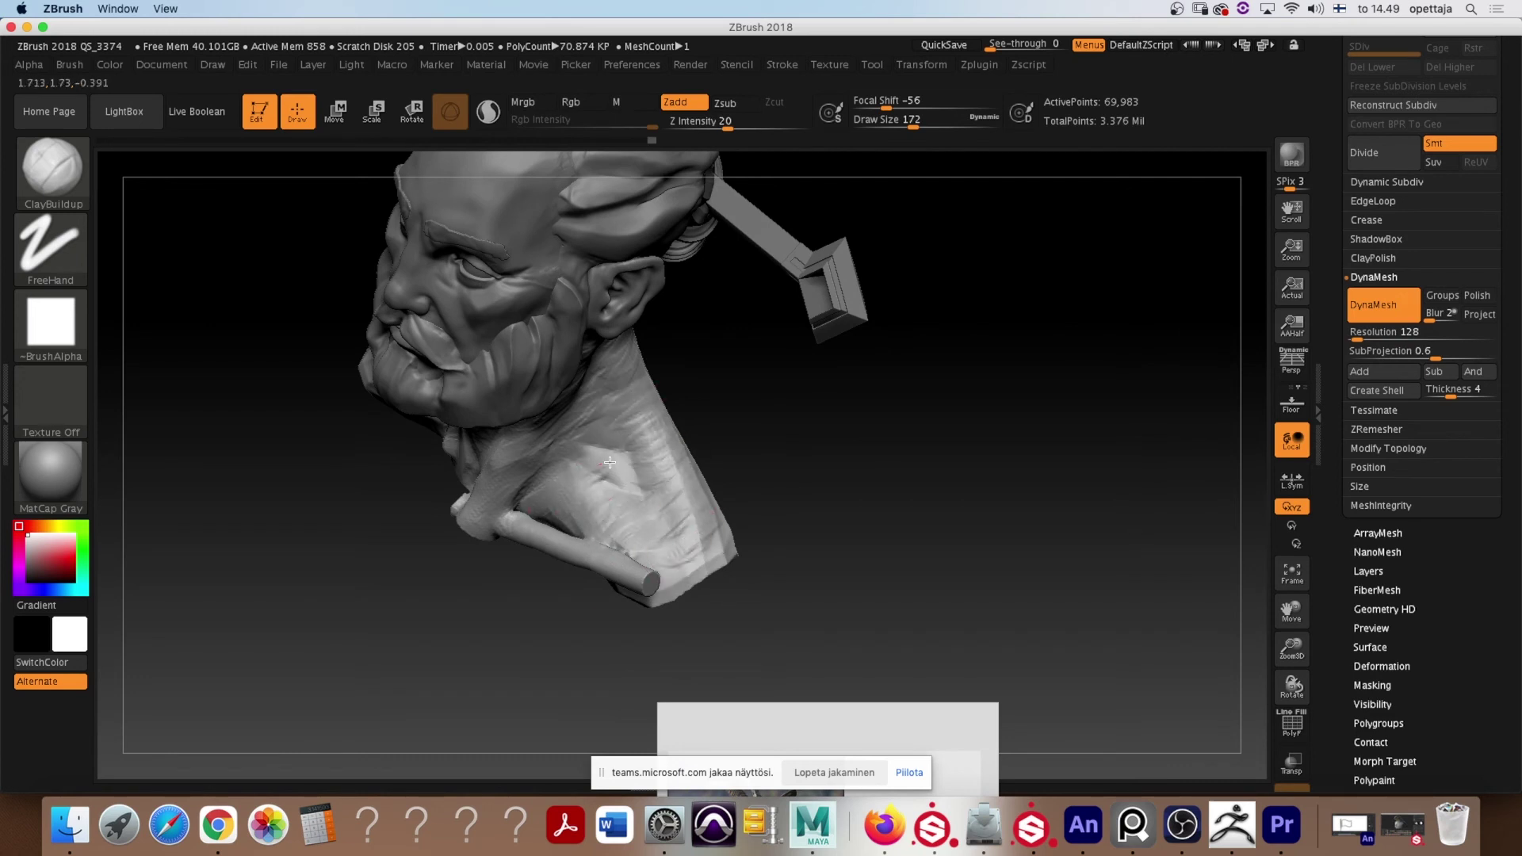
mouse_move(766, 513)
left_mouse_down()
mouse_move(805, 436)
mouse_move(806, 475)
mouse_move(474, 580)
mouse_move(618, 581)
left_mouse_up()
Raise the brush to size 223 and blend the neck tube into the collar
type("s223")
key("Return")
left_click_drag(476, 565, 633, 571)
mouse_move(737, 555)
left_mouse_down()
mouse_move(677, 571)
mouse_move(607, 561)
mouse_move(670, 575)
left_mouse_up()
Smooth the lower neck surface and build up a ridge on the neck
key("shift")
key("shift")
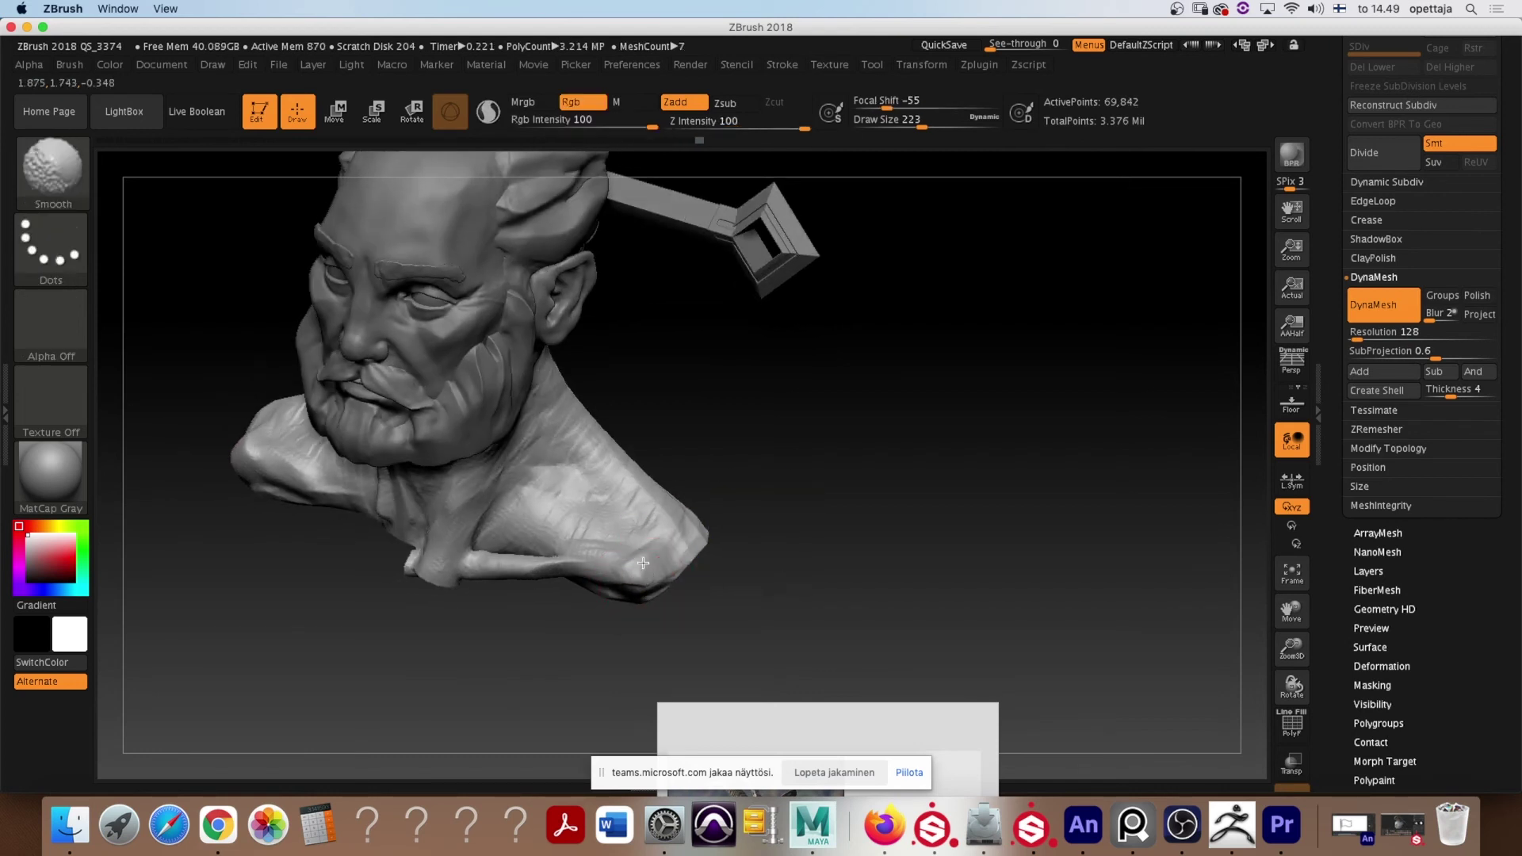
mouse_move(492, 559)
left_mouse_down()
mouse_move(544, 570)
mouse_move(660, 557)
mouse_move(711, 533)
left_mouse_up()
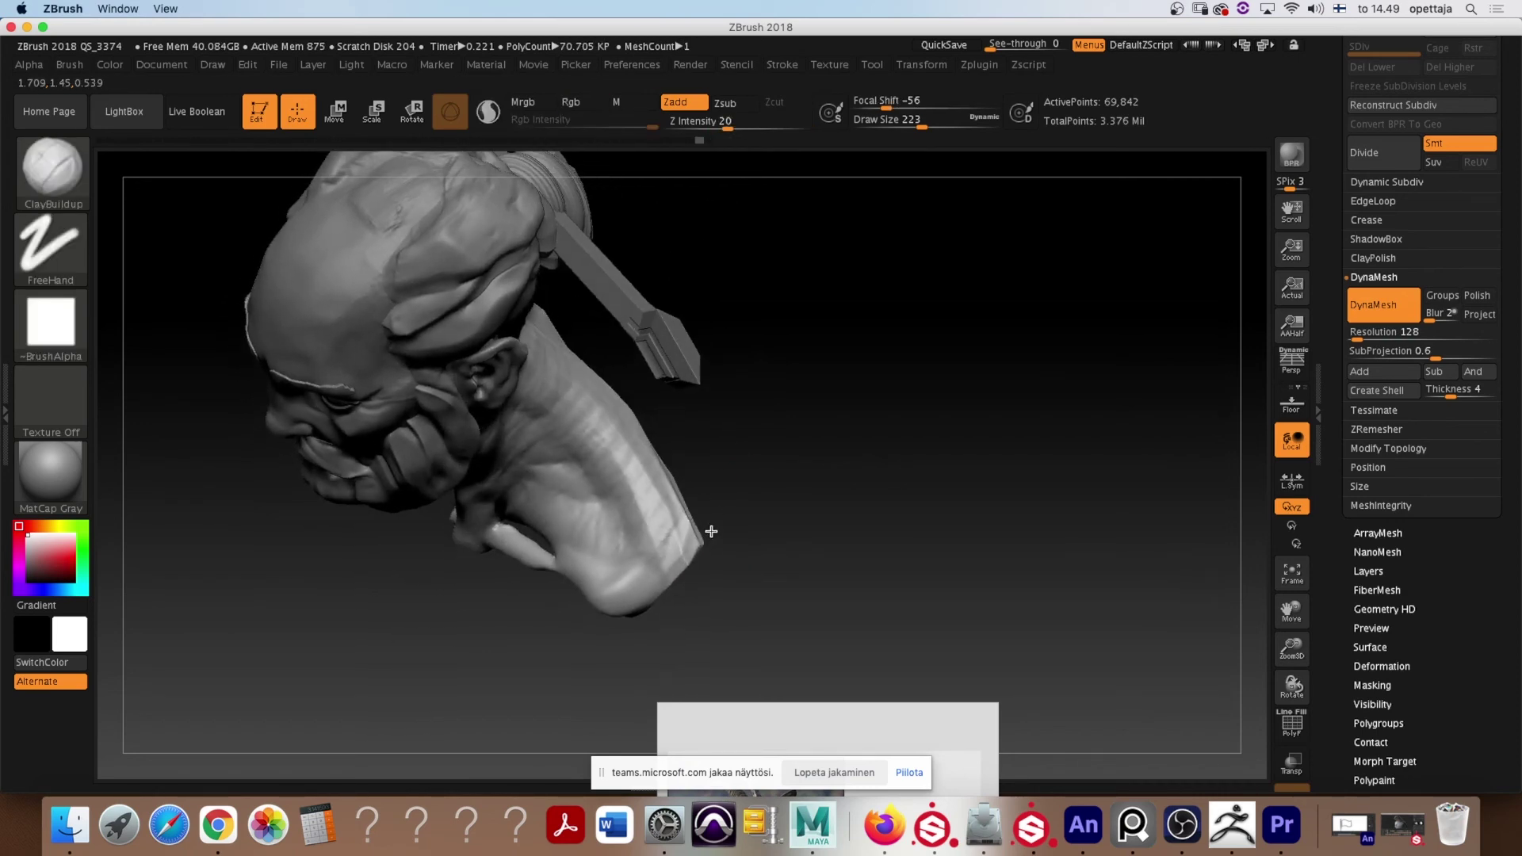
left_click_drag(492, 540, 571, 555)
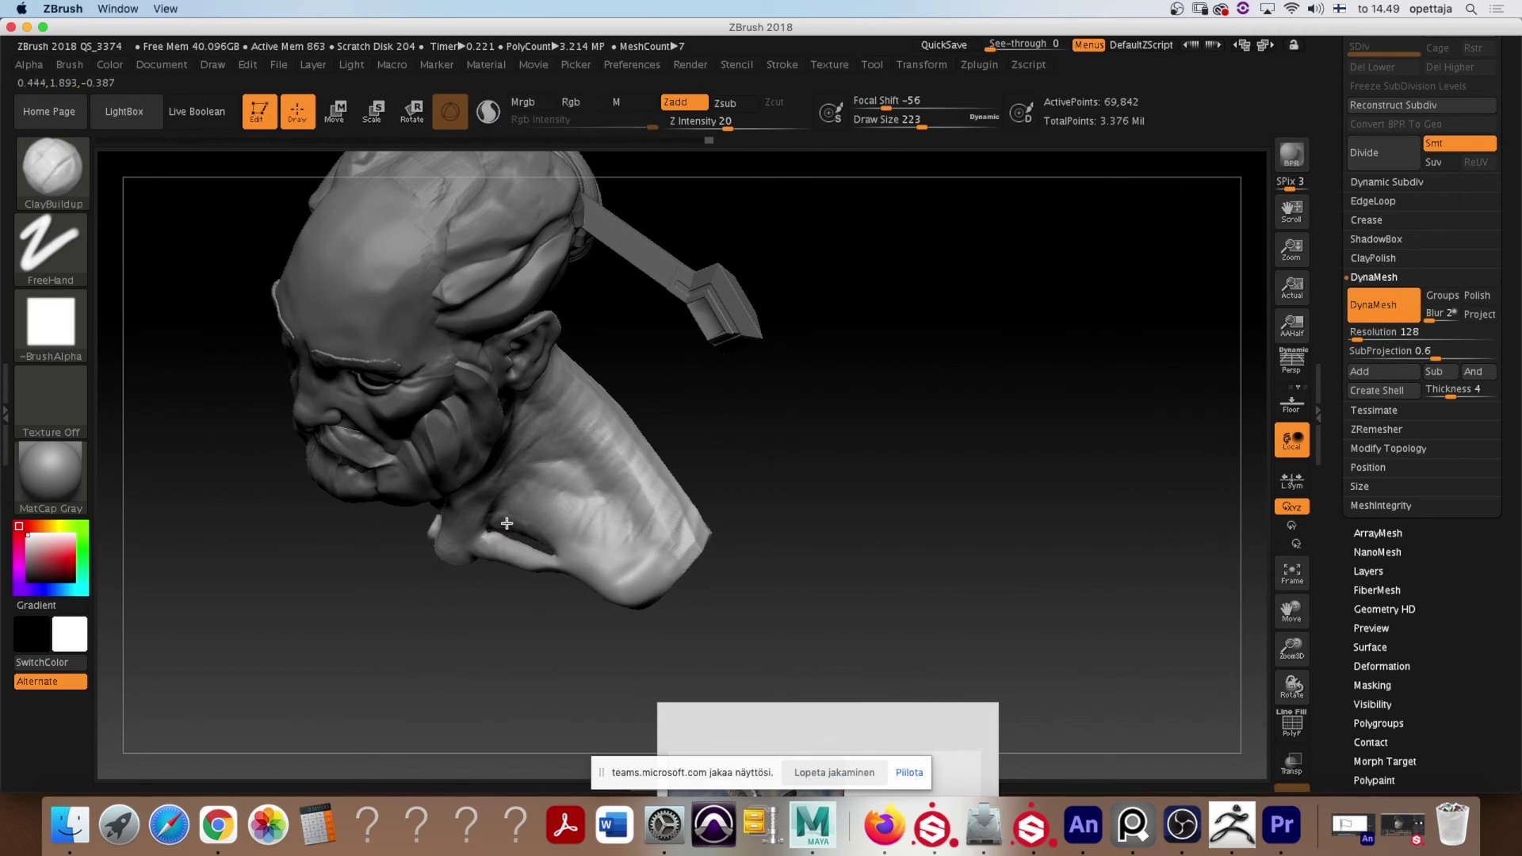
mouse_move(755, 498)
left_mouse_down()
mouse_move(799, 407)
mouse_move(670, 530)
left_mouse_up()
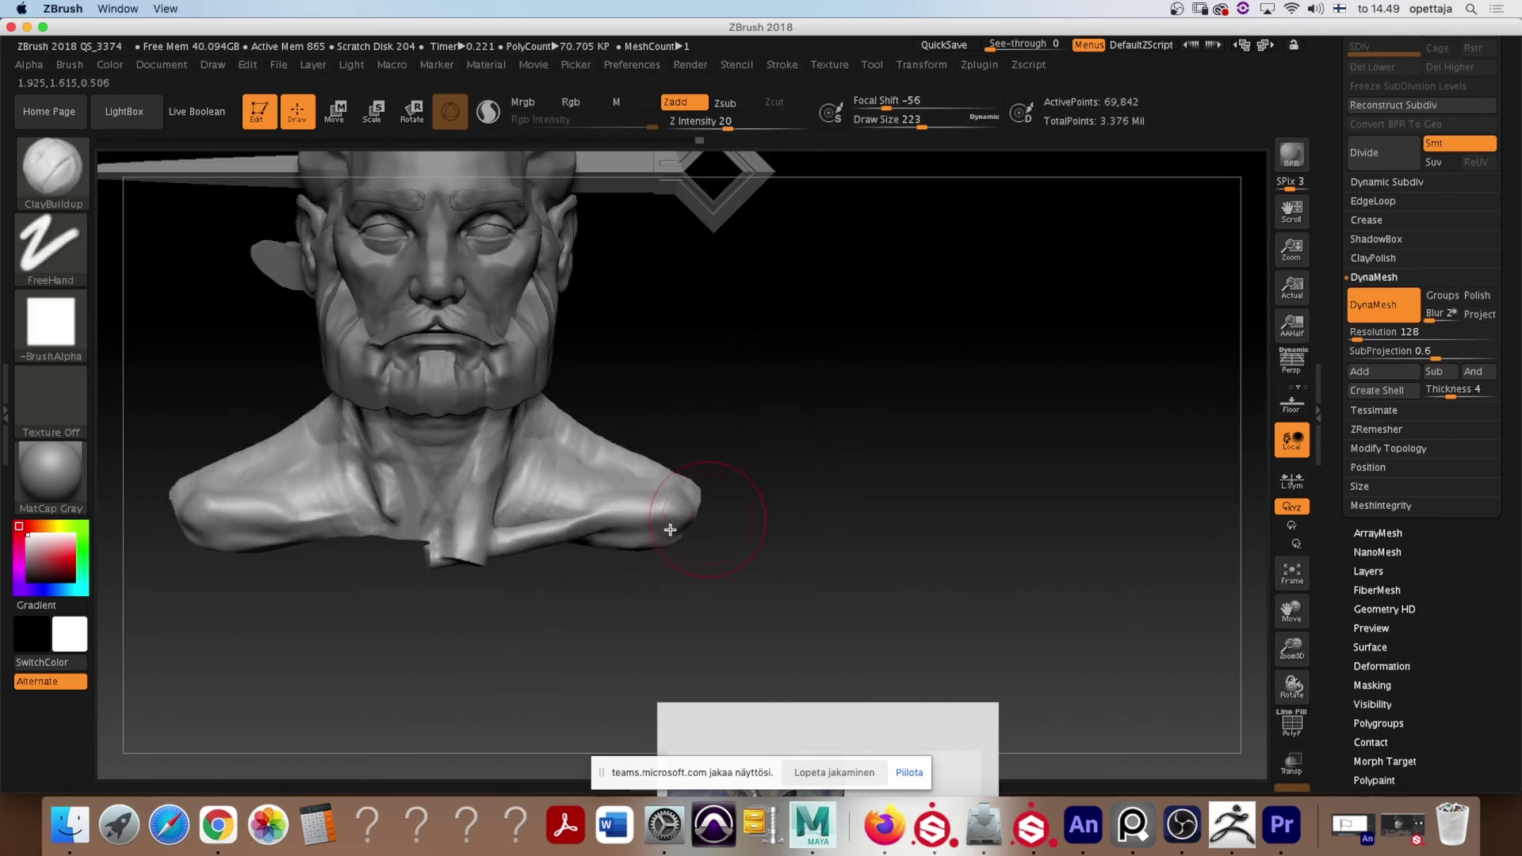
left_click_drag(694, 432, 651, 444)
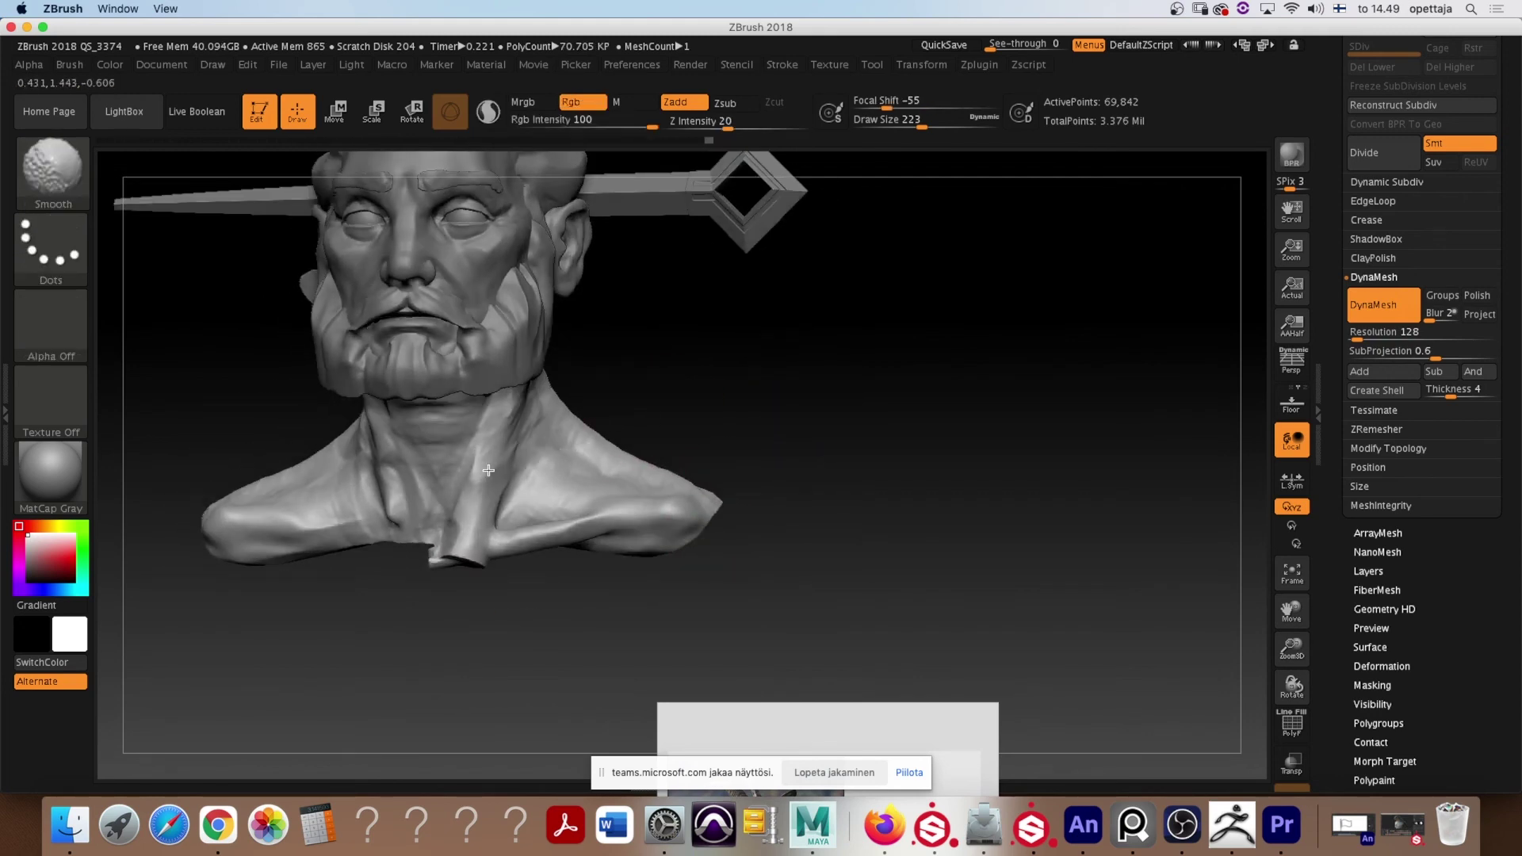
left_click_drag(521, 418, 494, 413)
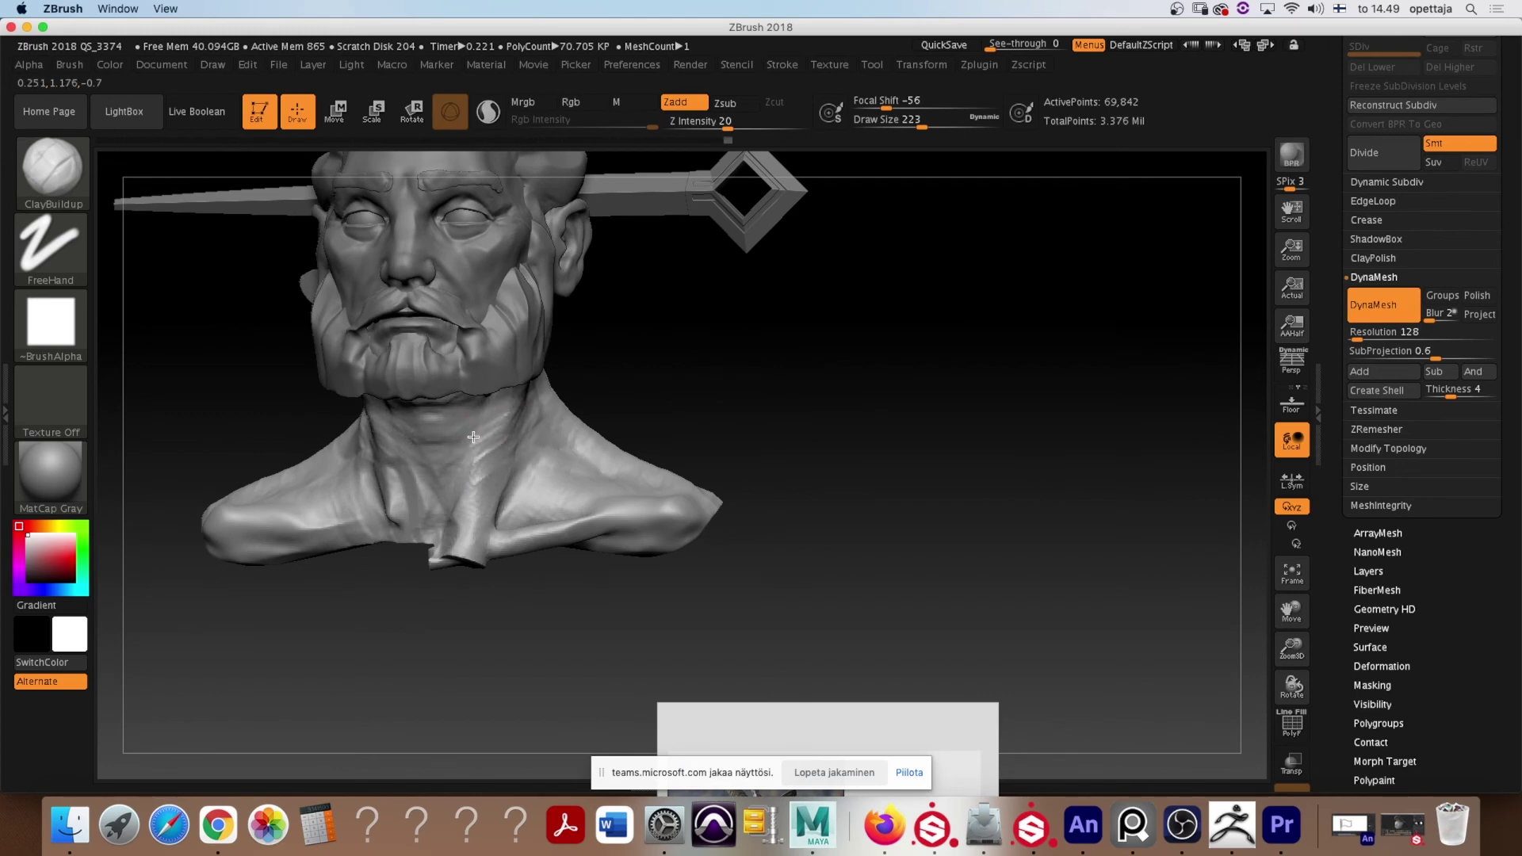
From a left profile view, raise the ClayBuildup Draw Size to 358
left_click_drag(679, 381, 605, 436)
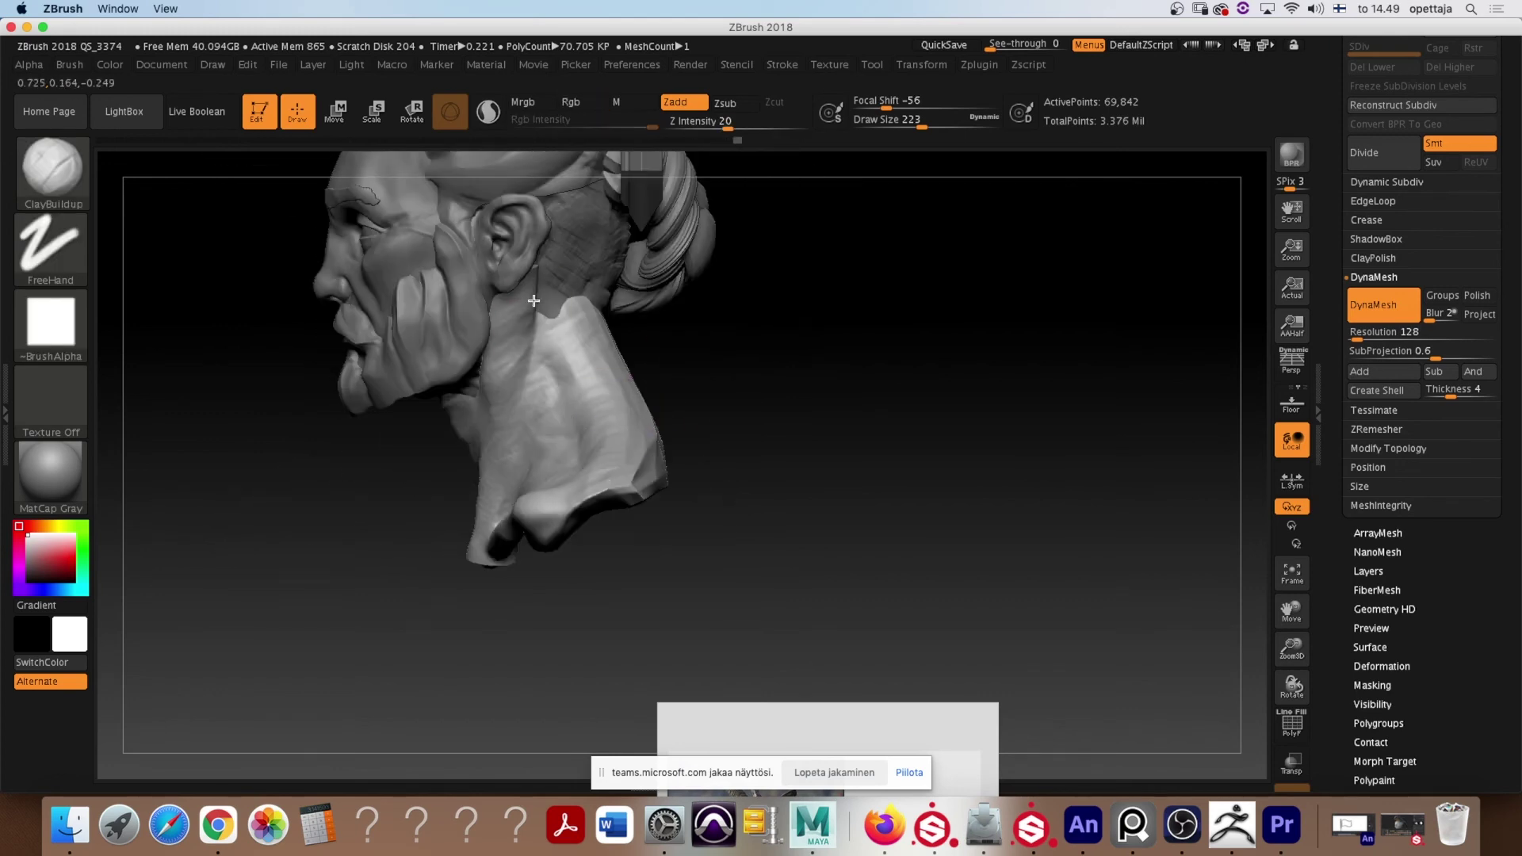
mouse_move(682, 333)
left_mouse_down()
mouse_move(881, 428)
mouse_move(653, 490)
left_mouse_up()
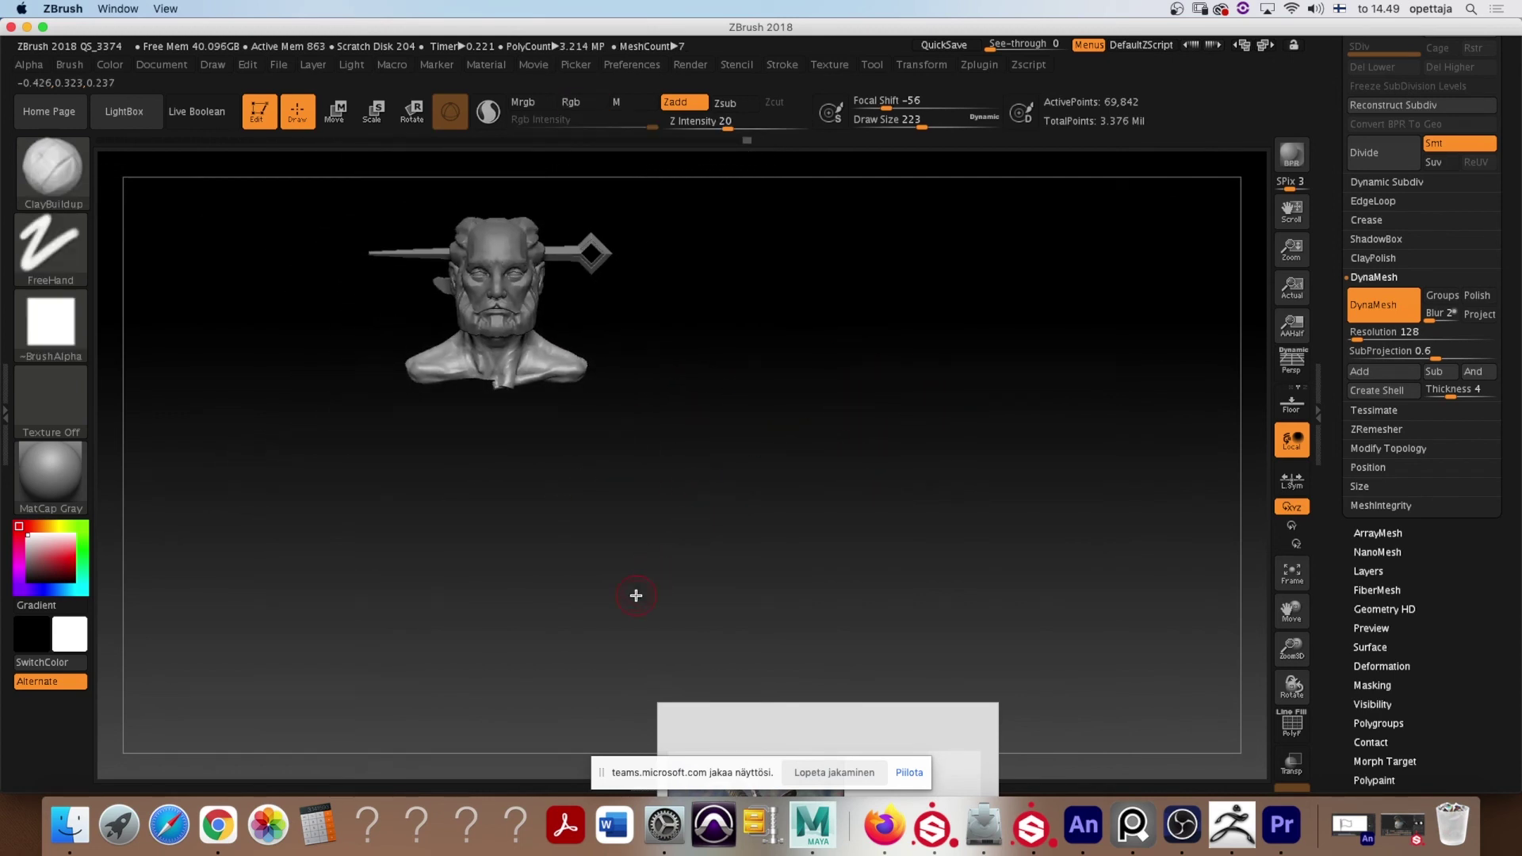
mouse_move(748, 360)
left_mouse_down("alt")
mouse_move(883, 397)
mouse_move(804, 397)
mouse_move(877, 384)
mouse_move(510, 444)
mouse_move(627, 515)
mouse_move(510, 459)
mouse_move(611, 421)
mouse_move(632, 460)
mouse_move(570, 428)
mouse_move(635, 491)
mouse_move(547, 428)
mouse_move(516, 435)
left_mouse_up("alt")
key("s")
left_click(830, 398)
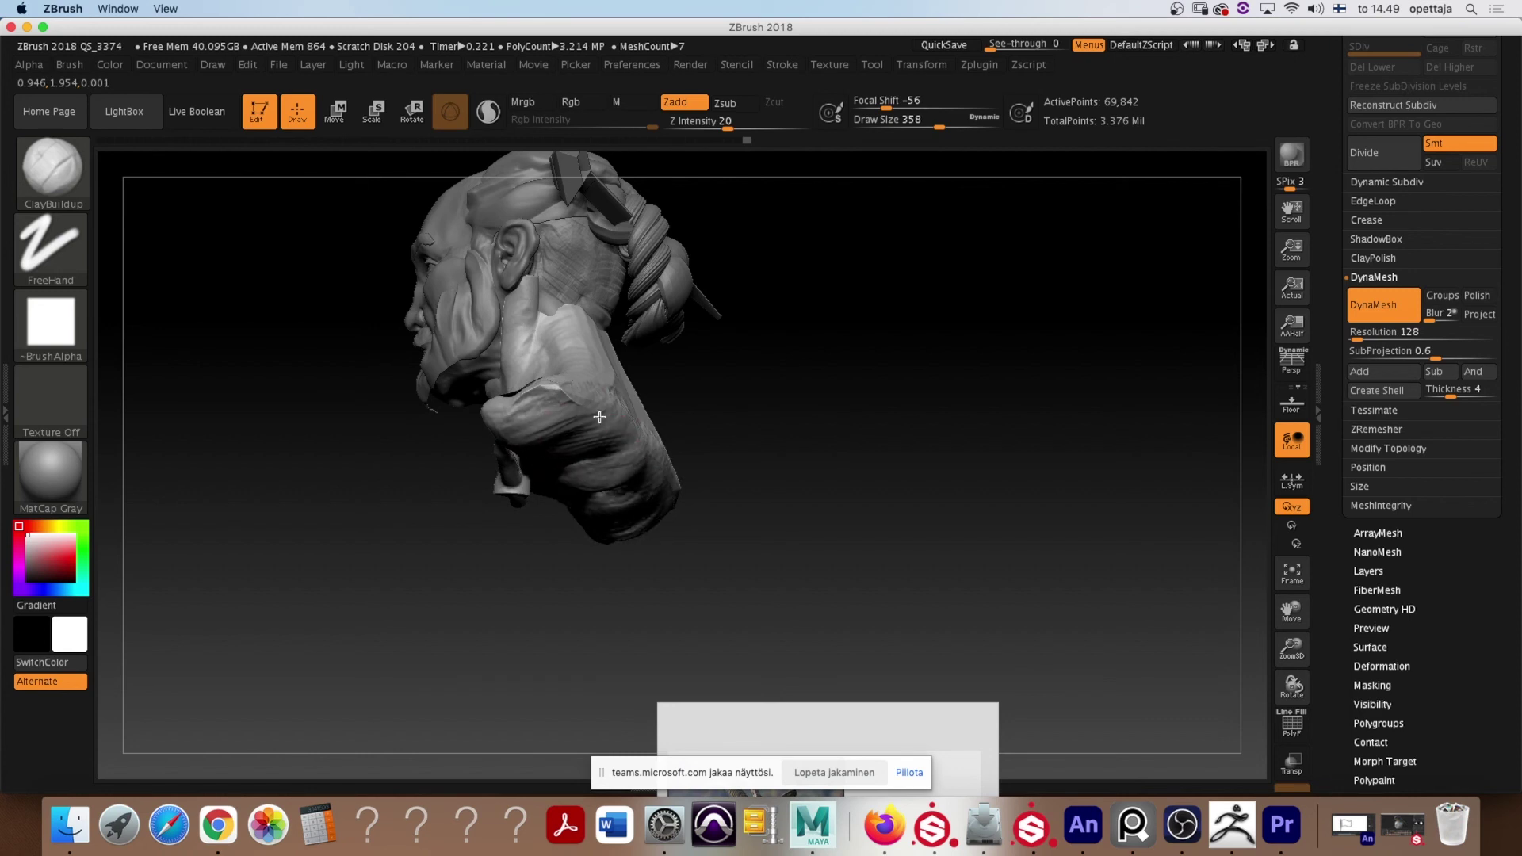
Alternate smoothing and ClayBuildup on the neck and shoulders from profile and top-down views
mouse_move(754, 448)
left_mouse_down()
mouse_move(795, 503)
mouse_move(731, 476)
mouse_move(734, 436)
mouse_move(611, 475)
mouse_move(650, 555)
mouse_move(540, 421)
mouse_move(682, 622)
mouse_move(531, 452)
mouse_move(666, 563)
mouse_move(713, 510)
left_mouse_up()
mouse_move(873, 420)
left_mouse_down()
mouse_move(962, 493)
mouse_move(941, 498)
left_mouse_up()
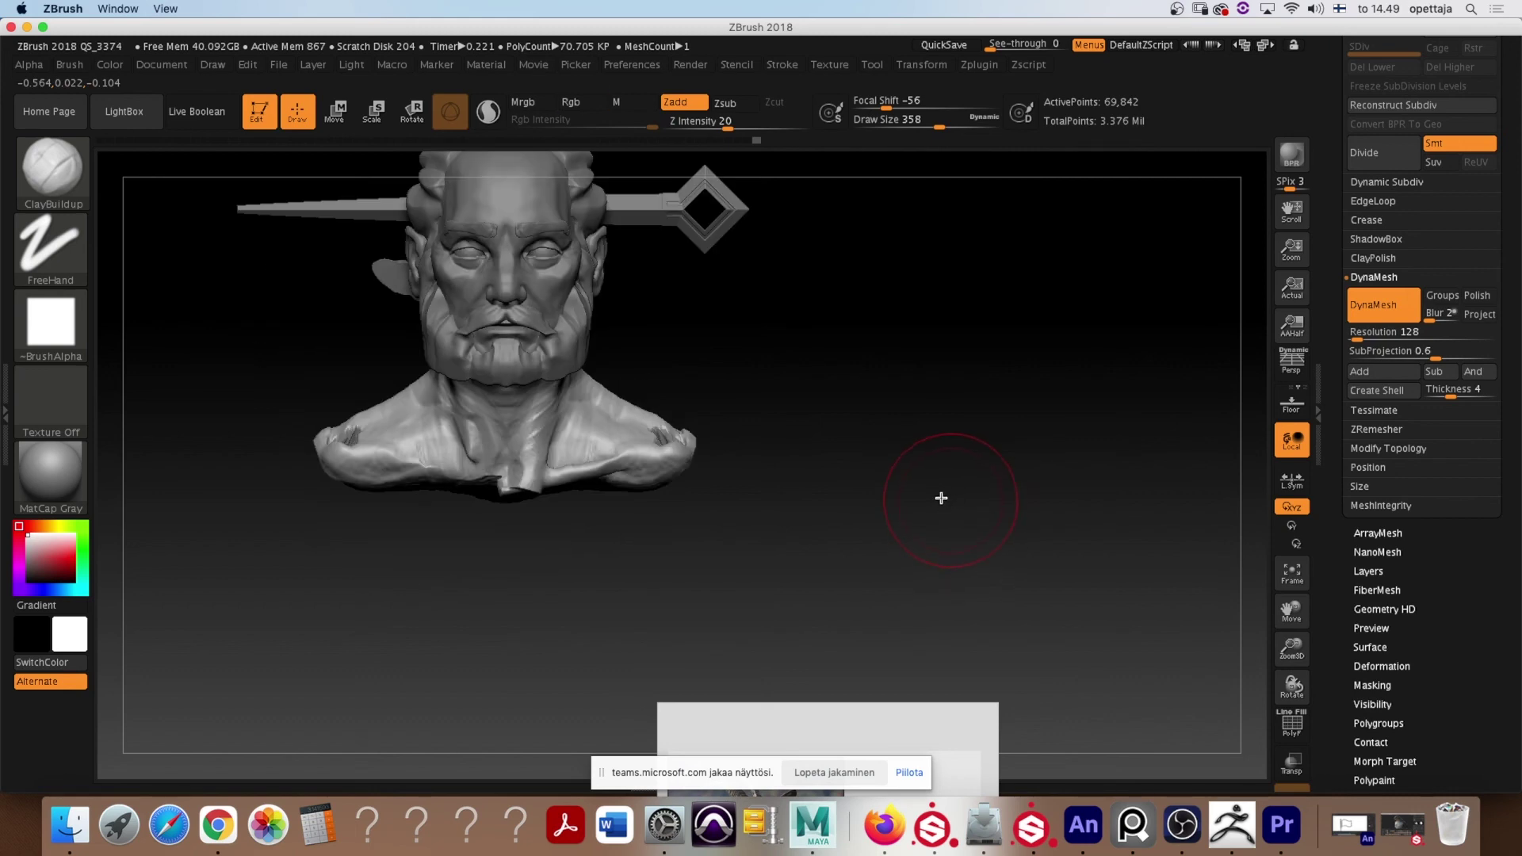
mouse_move(819, 494)
left_mouse_down()
mouse_move(799, 483)
mouse_move(792, 496)
mouse_move(877, 496)
left_mouse_up()
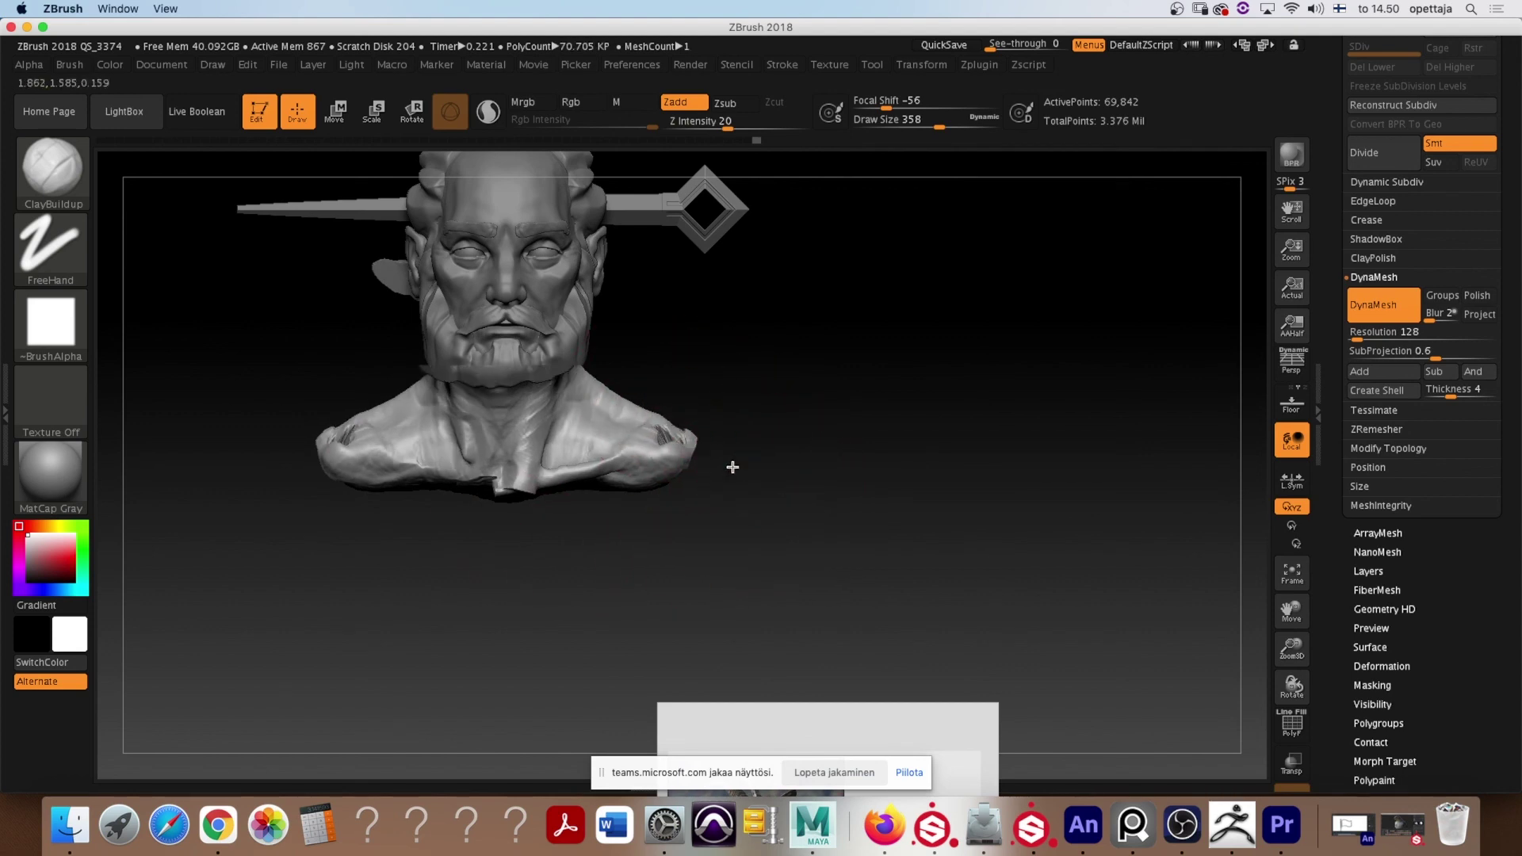
key("shift")
mouse_move(714, 440)
left_mouse_down()
mouse_move(707, 533)
mouse_move(774, 452)
mouse_move(767, 494)
mouse_move(667, 453)
left_mouse_up()
key("shift")
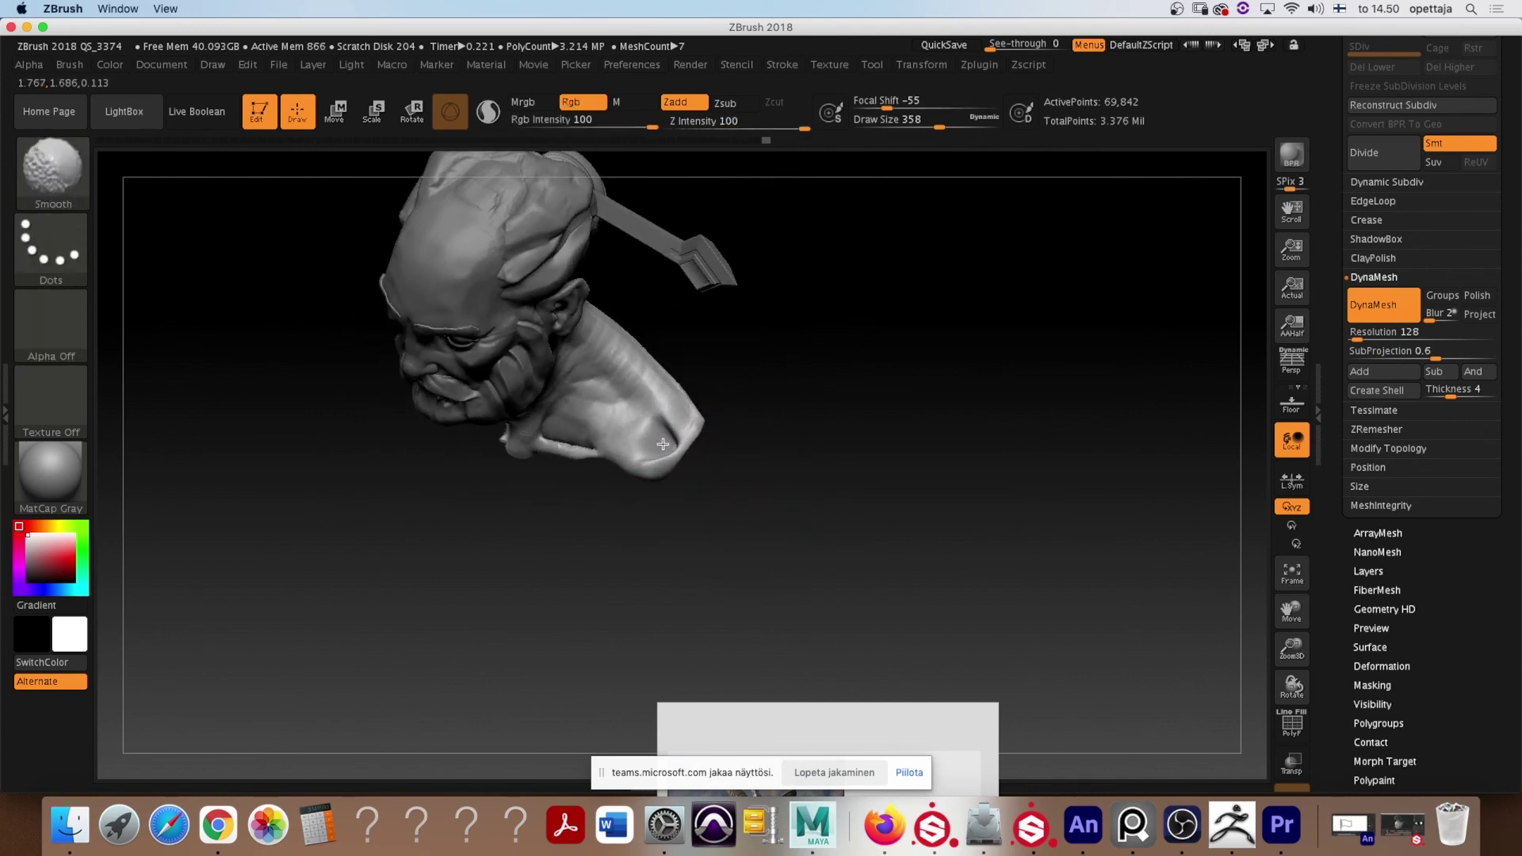
key("shift")
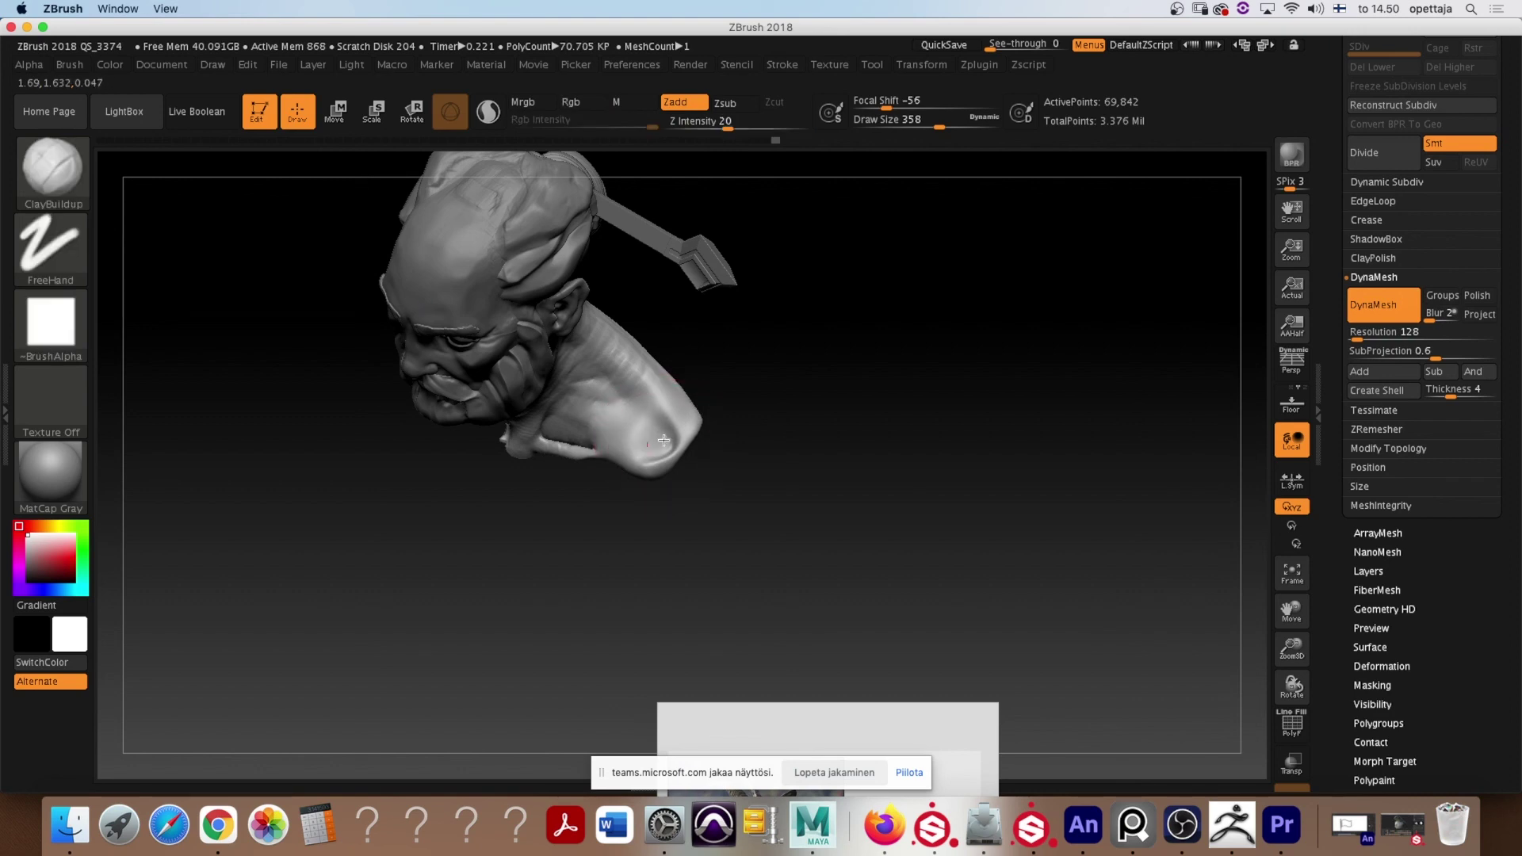
Orbit the bust to review the collarbone and shoulder forms from front, underside and three-quarter views
mouse_move(744, 503)
left_mouse_down()
mouse_move(717, 349)
mouse_move(677, 437)
mouse_move(809, 513)
mouse_move(804, 440)
mouse_move(539, 492)
mouse_move(612, 445)
mouse_move(536, 492)
mouse_move(670, 463)
left_mouse_up()
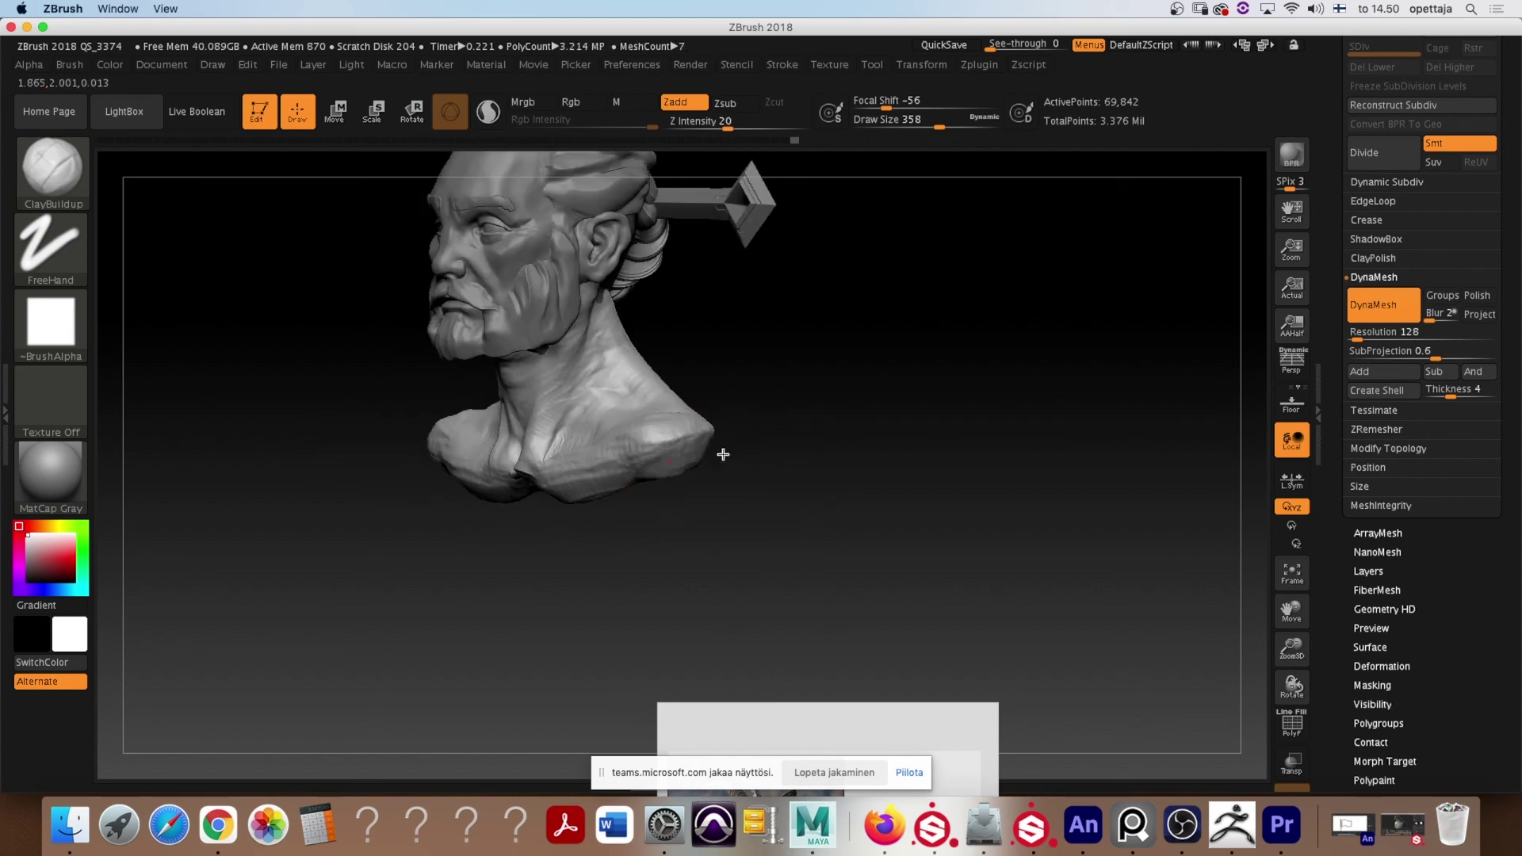
mouse_move(782, 474)
left_mouse_down()
mouse_move(911, 533)
mouse_move(911, 520)
mouse_move(853, 526)
mouse_move(944, 530)
mouse_move(833, 444)
left_mouse_up()
mouse_move(856, 505)
left_mouse_down()
mouse_move(870, 493)
mouse_move(819, 510)
mouse_move(849, 502)
mouse_move(808, 561)
mouse_move(724, 429)
mouse_move(825, 323)
left_mouse_up()
mouse_move(1054, 274)
left_mouse_down()
mouse_move(1080, 269)
mouse_move(1084, 309)
mouse_move(987, 458)
mouse_move(917, 275)
mouse_move(701, 260)
left_mouse_up()
mouse_move(918, 344)
left_mouse_down()
mouse_move(955, 319)
mouse_move(866, 350)
mouse_move(919, 343)
left_mouse_up()
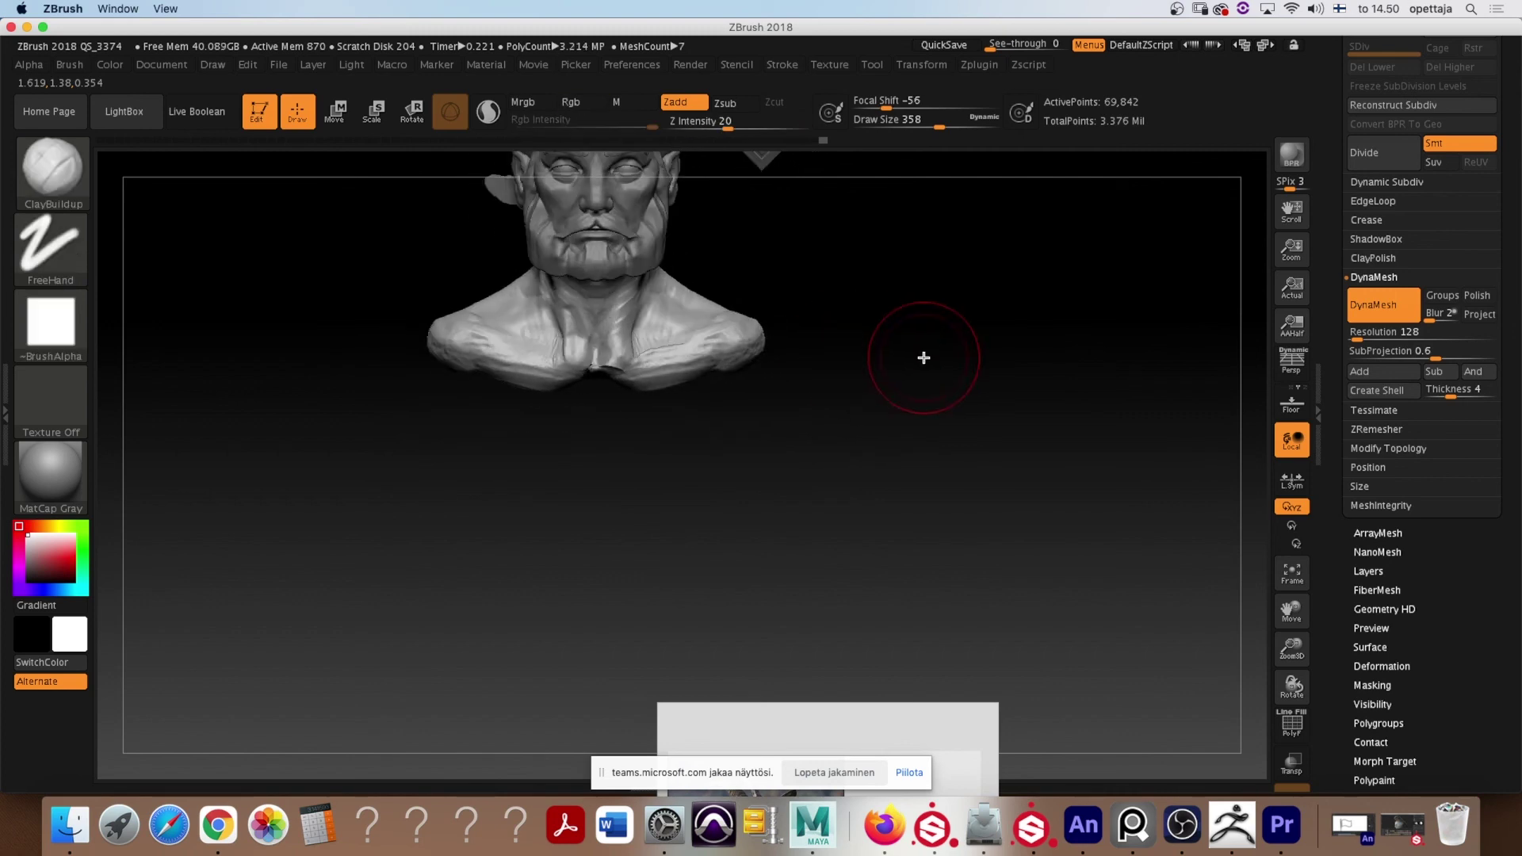